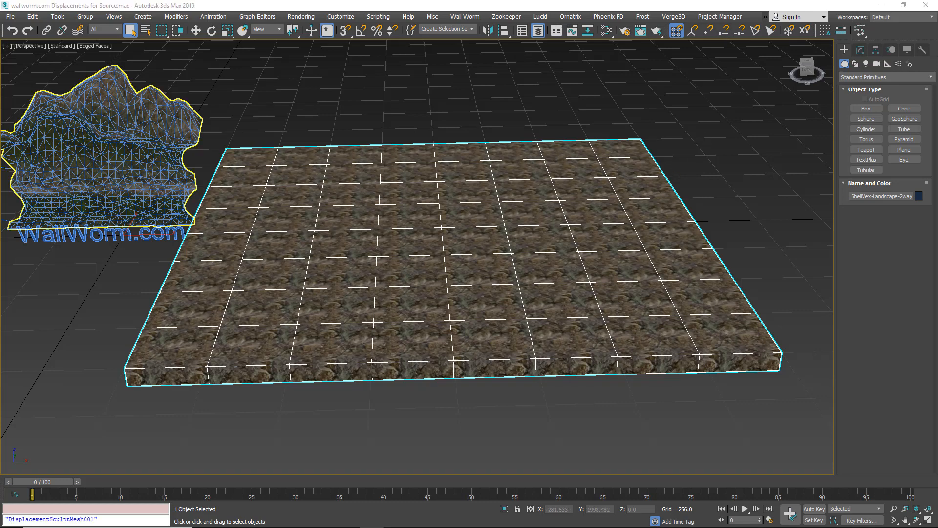
Step: Make displacements on only the selected quads of the landscape block and create a sculpt mesh from them, displayed without edged faces
{"action": "left_click_drag", "start_coordinate": [937, 140], "coordinate": [109, 146]}
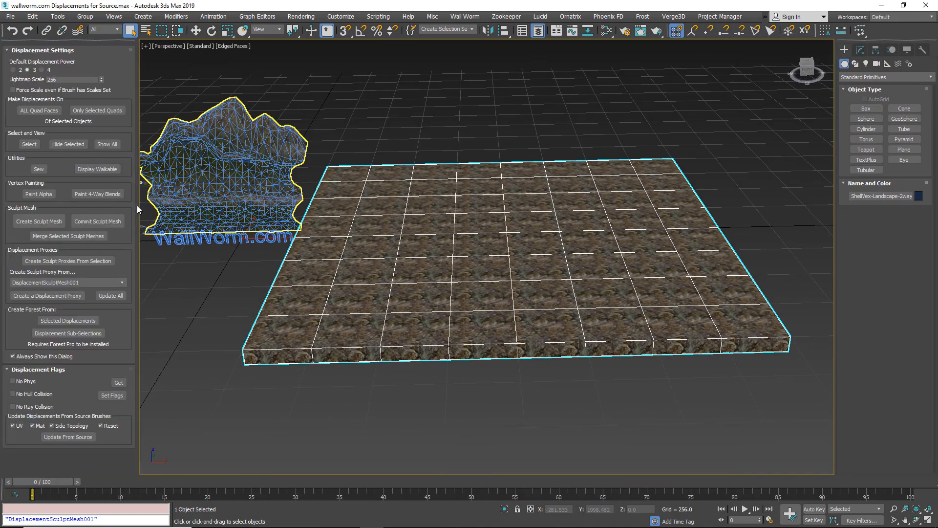
{"action": "left_click", "coordinate": [95, 110]}
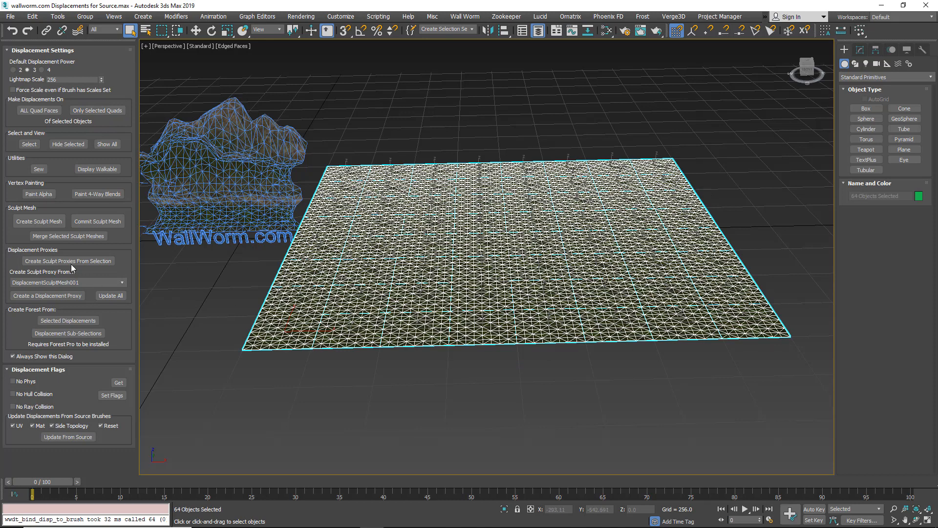
{"action": "left_click", "coordinate": [36, 222]}
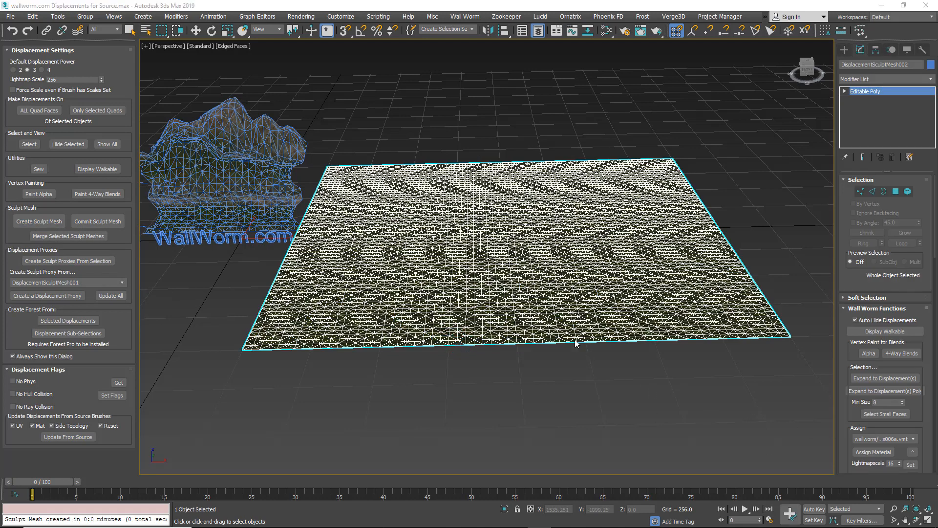
{"action": "mouse_move", "coordinate": [540, 312]}
{"action": "middle_mouse_down"}
{"action": "mouse_move", "coordinate": [532, 327]}
{"action": "mouse_move", "coordinate": [398, 335]}
{"action": "mouse_move", "coordinate": [532, 340]}
{"action": "middle_mouse_up"}
{"action": "key", "text": "F3"}
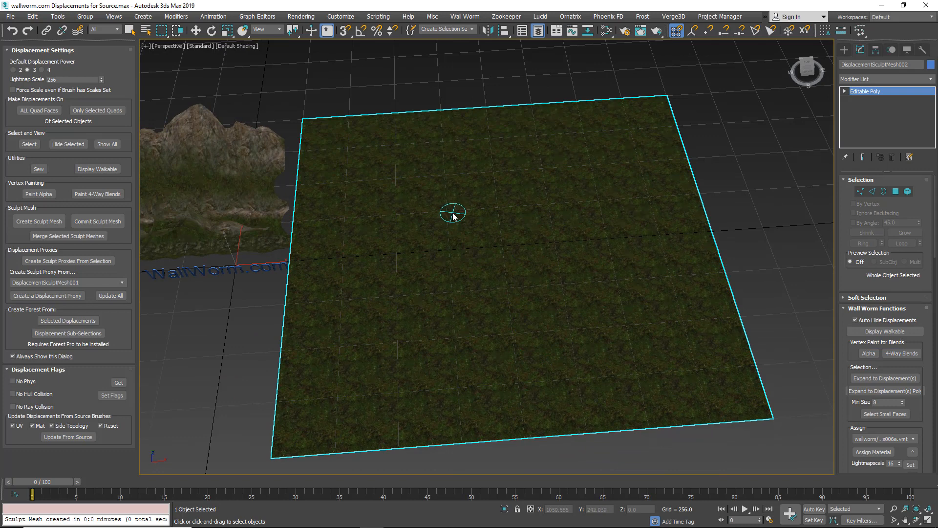
Step: Look at the Push/Pull brush among the Freeform Paint Deform tools, hiding the tools again when done
{"action": "left_click", "coordinate": [557, 30]}
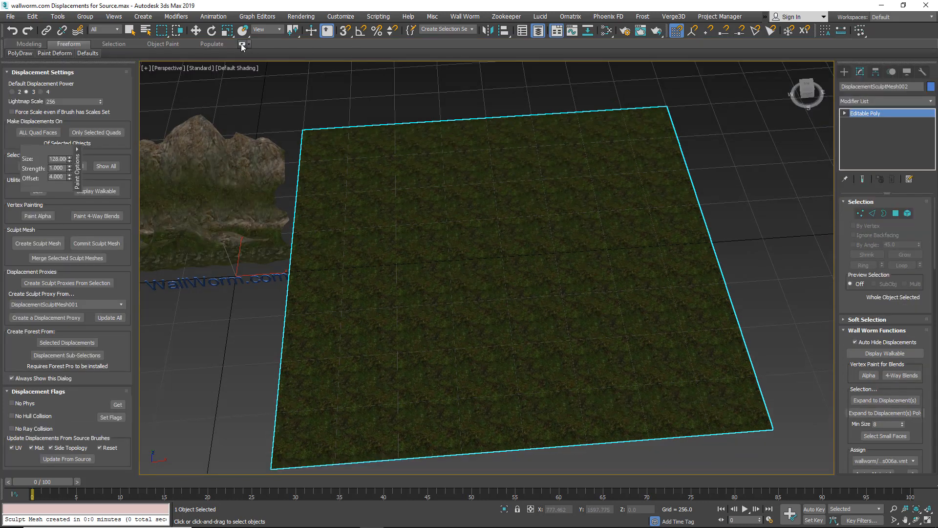
{"action": "left_click", "coordinate": [242, 44]}
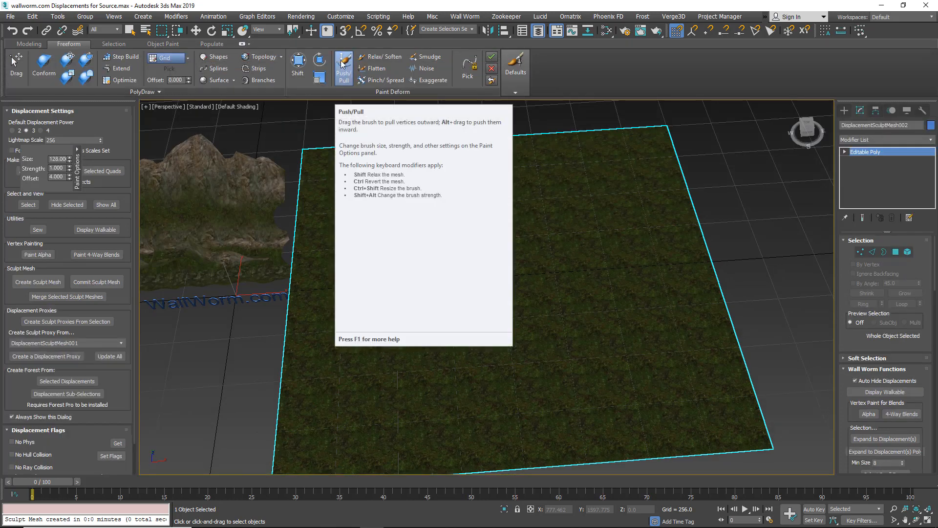
{"action": "left_click", "coordinate": [344, 78]}
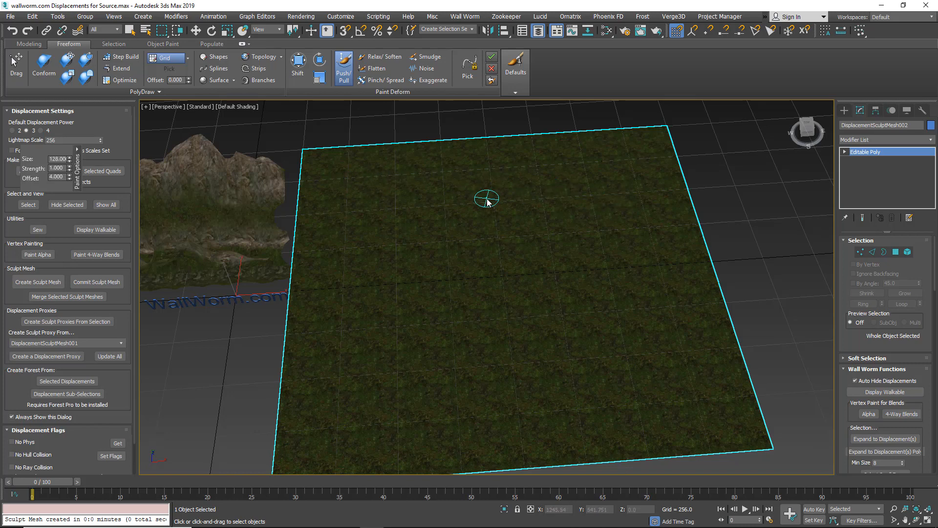
{"action": "left_click", "coordinate": [557, 31]}
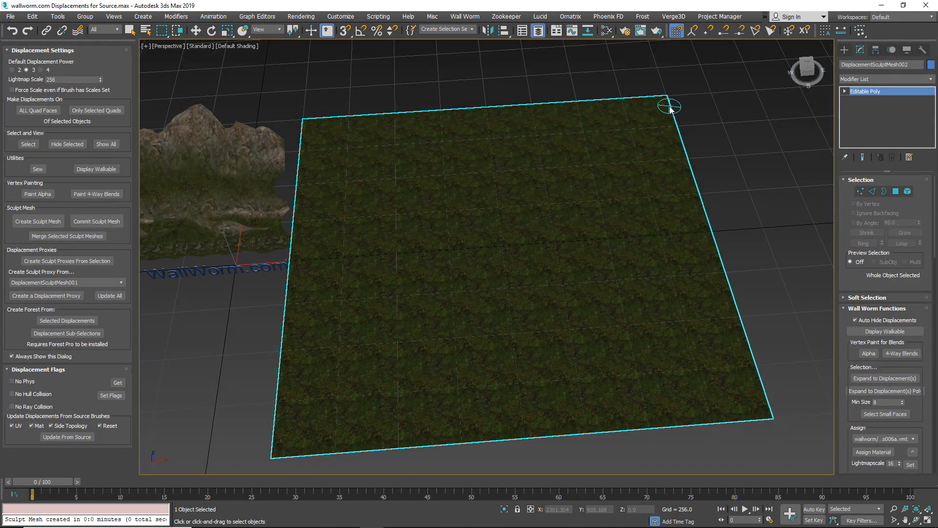
Step: Add a Landscape DCM modifier setup to the selected sculpt mesh with Wall Worm's level design tools
{"action": "left_click", "coordinate": [464, 18]}
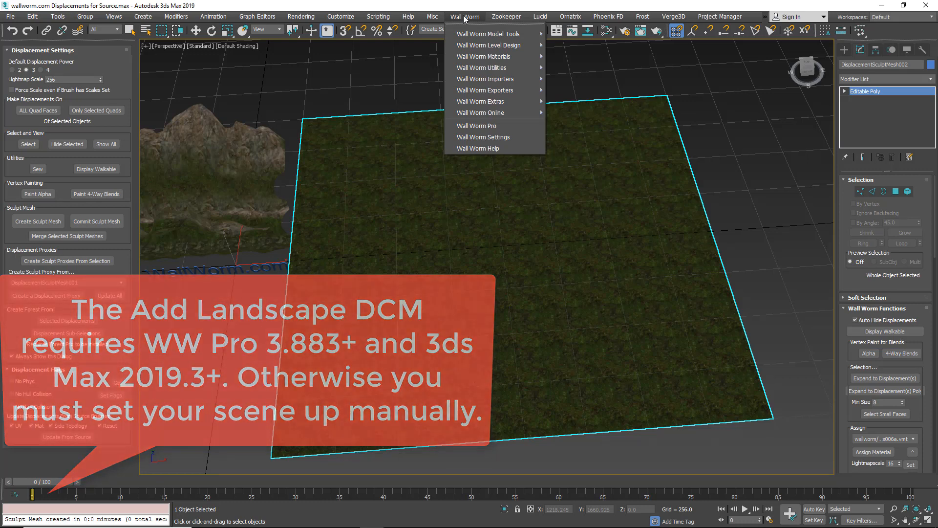
{"action": "mouse_move", "coordinate": [478, 46]}
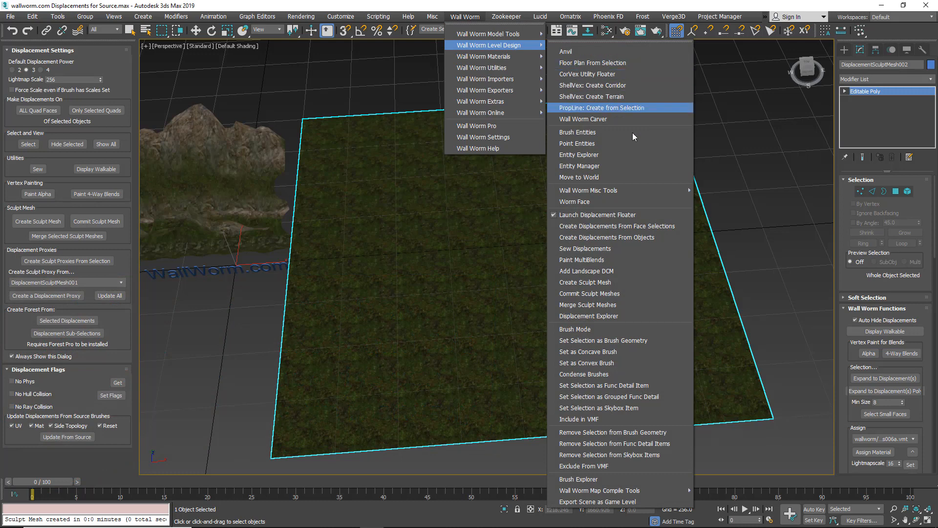
{"action": "left_click", "coordinate": [610, 271]}
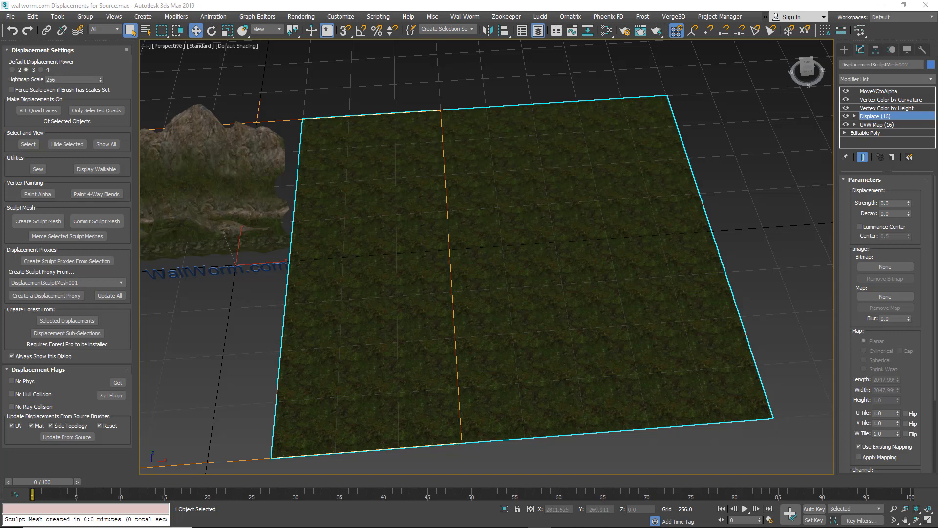
Step: Open the Slate Material Editor, widen it and arrange it so that the sculpt mesh remains visible beside it
{"action": "left_click", "coordinate": [607, 31]}
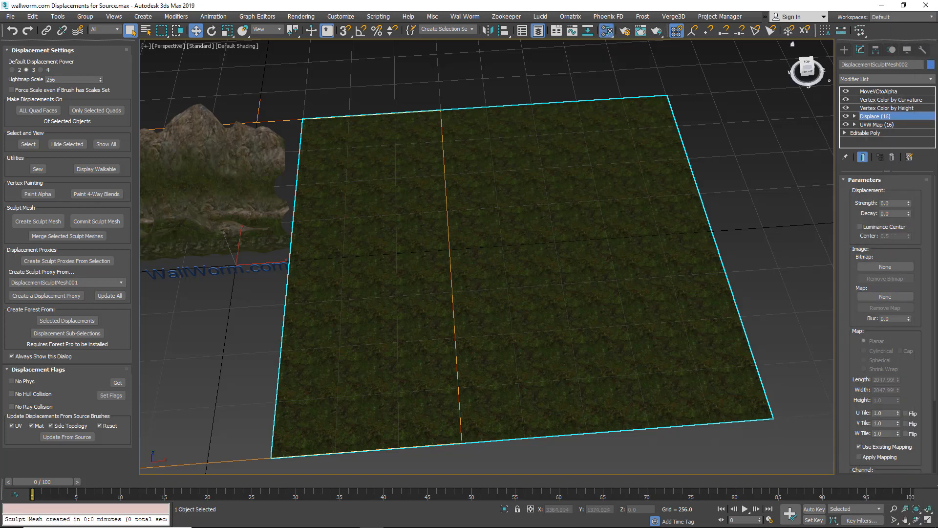
{"action": "left_click_drag", "start_coordinate": [831, 66], "coordinate": [202, 96]}
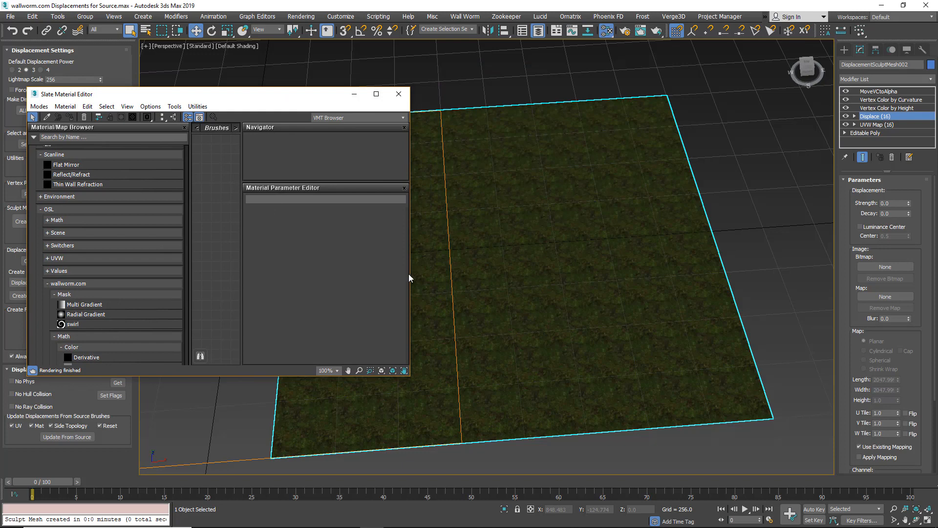
{"action": "left_click_drag", "start_coordinate": [409, 277], "coordinate": [650, 272]}
{"action": "left_click_drag", "start_coordinate": [358, 103], "coordinate": [205, 43]}
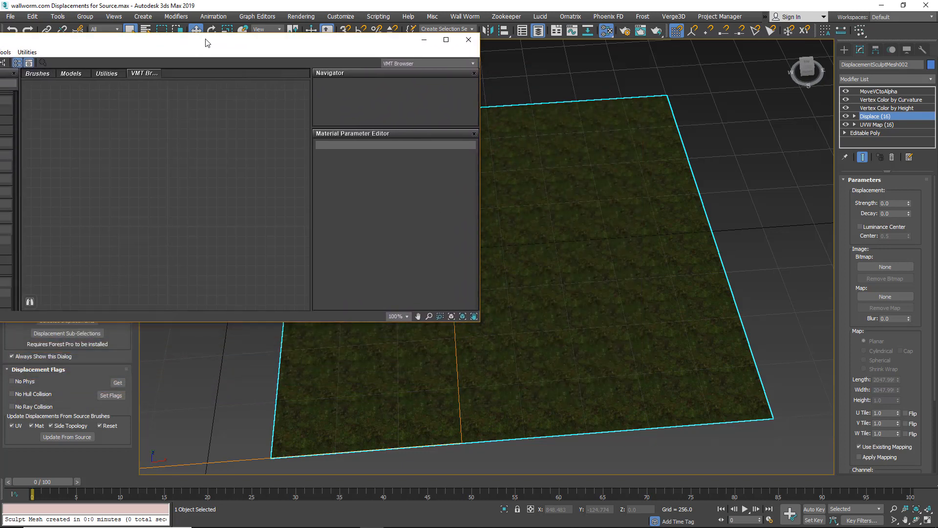
{"action": "middle_click_drag", "start_coordinate": [547, 223], "coordinate": [664, 213]}
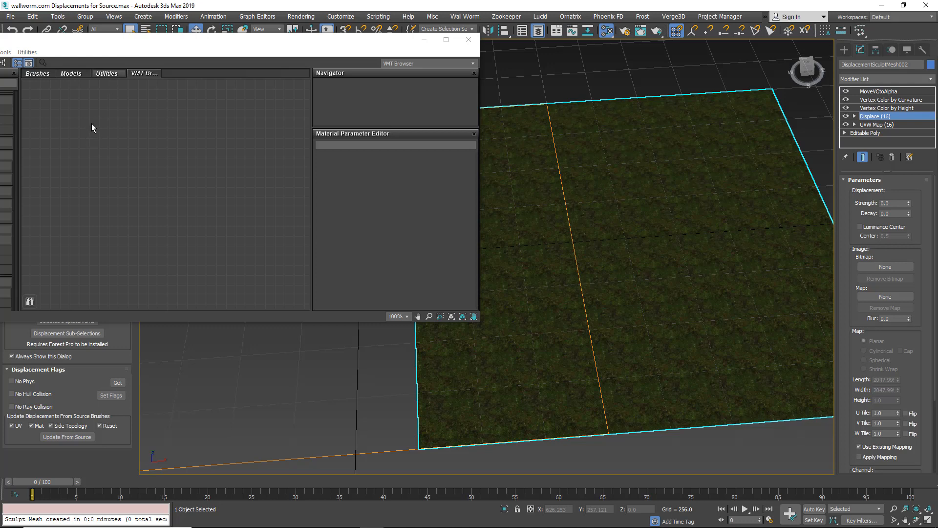
Step: Add a Gradient Ramp map to the material editor's node view and show its parameters
{"action": "right_click", "coordinate": [116, 137]}
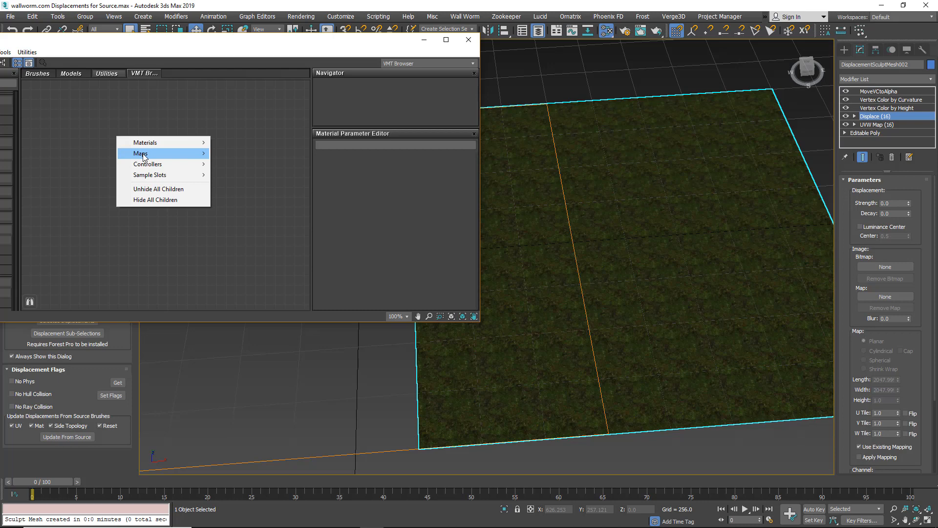
{"action": "mouse_move", "coordinate": [144, 156]}
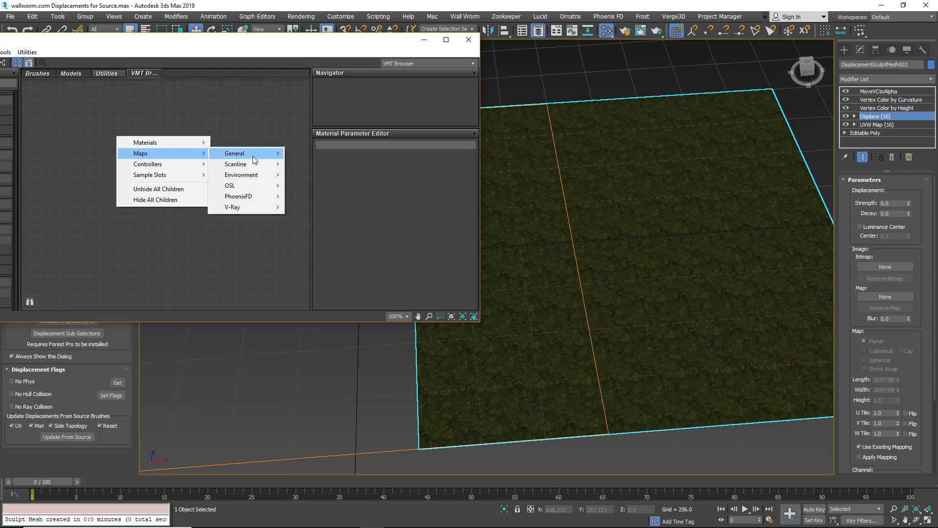
{"action": "mouse_move", "coordinate": [253, 156]}
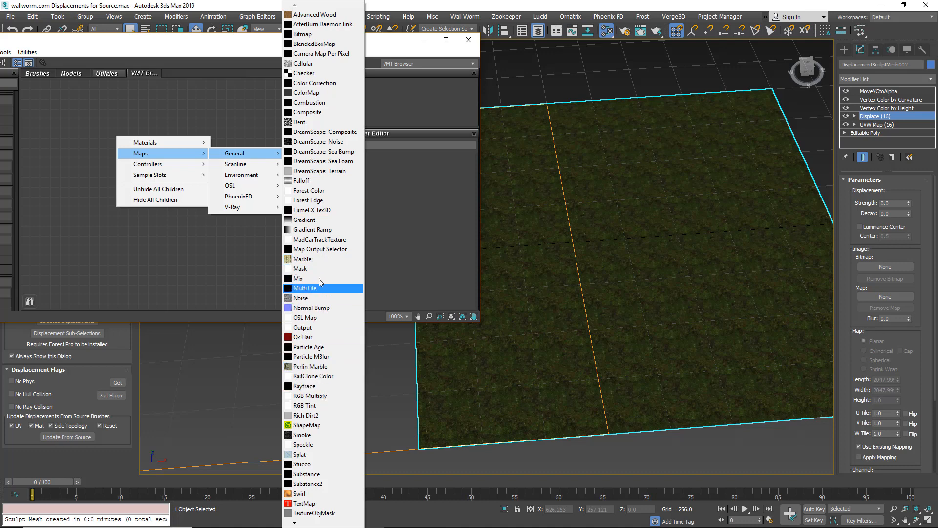
{"action": "left_click", "coordinate": [307, 235]}
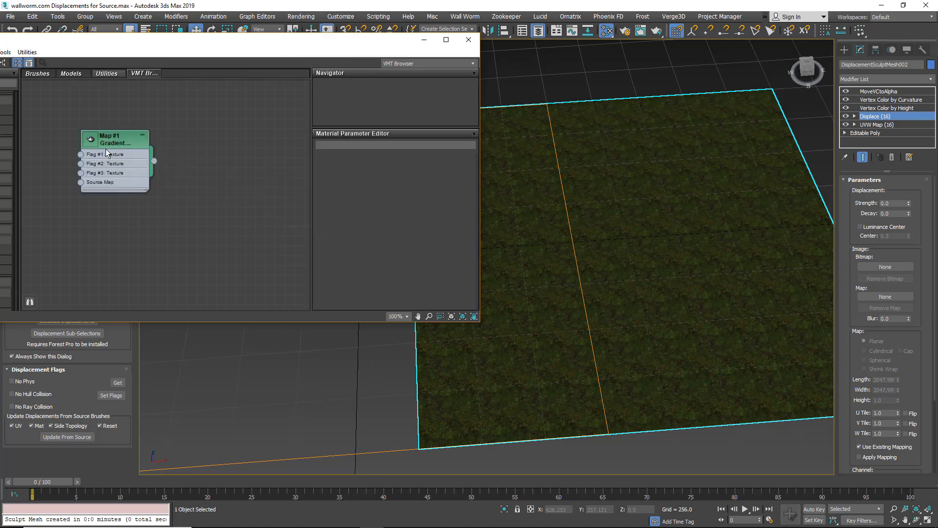
{"action": "left_click", "coordinate": [96, 139]}
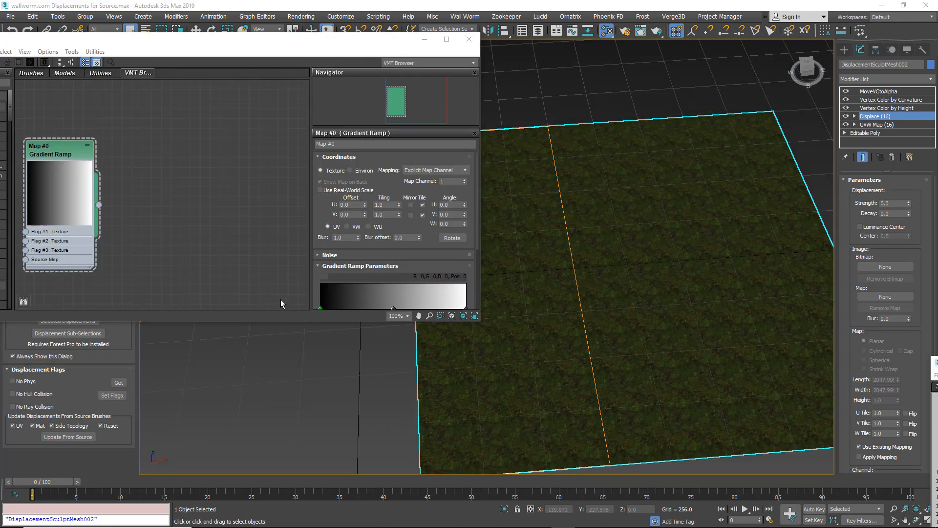
Step: Assign the Gradient Ramp as an instance to the Displace modifier's map and raise the displacement strength to 108.31
{"action": "scroll", "coordinate": [410, 259], "scroll_direction": "down", "scroll_amount": 4}
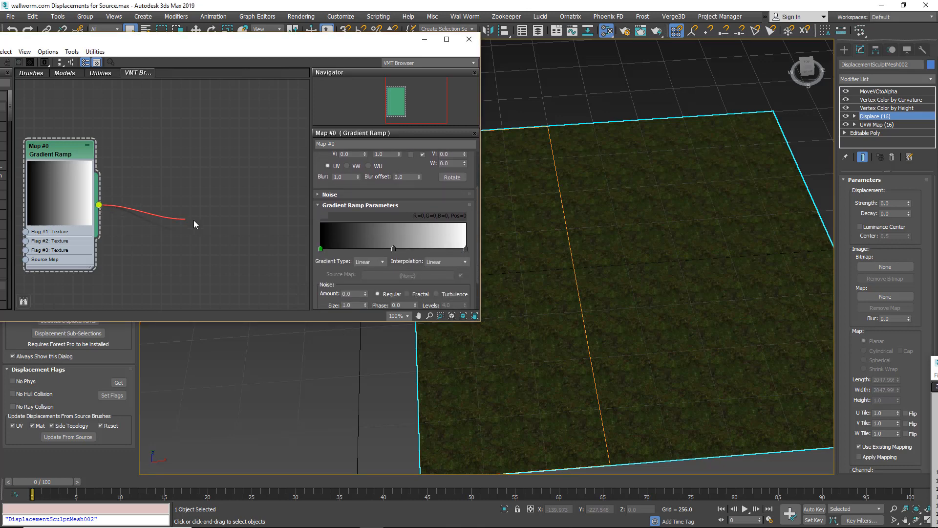
{"action": "left_click_drag", "start_coordinate": [193, 219], "coordinate": [890, 299]}
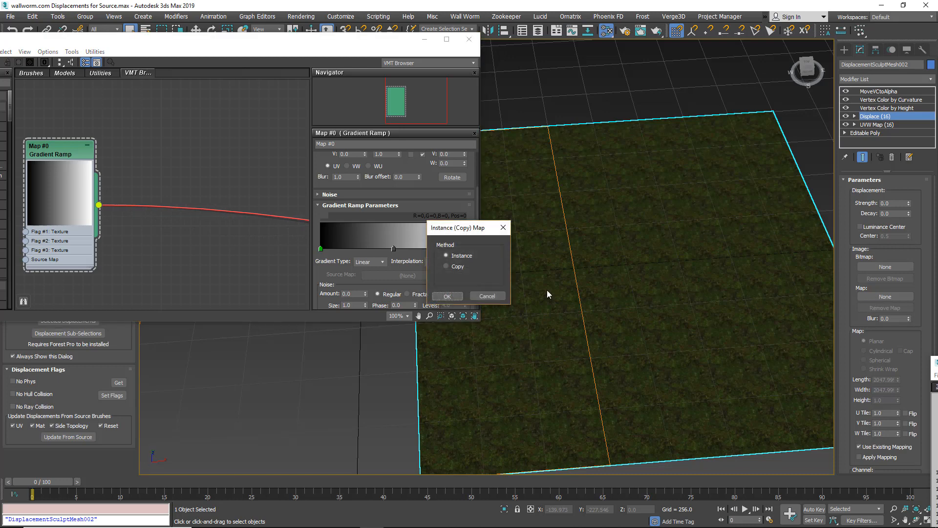
{"action": "left_click", "coordinate": [452, 297]}
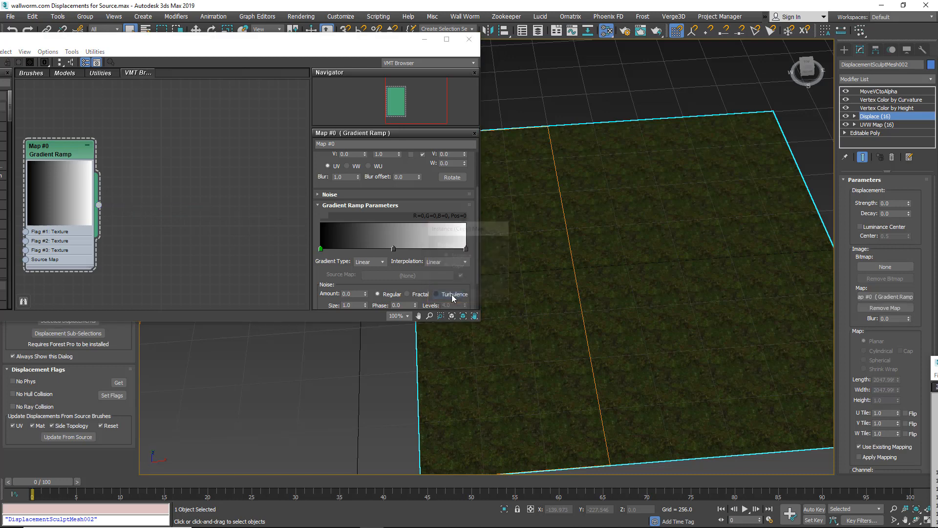
{"action": "left_click_drag", "start_coordinate": [908, 204], "coordinate": [676, 130]}
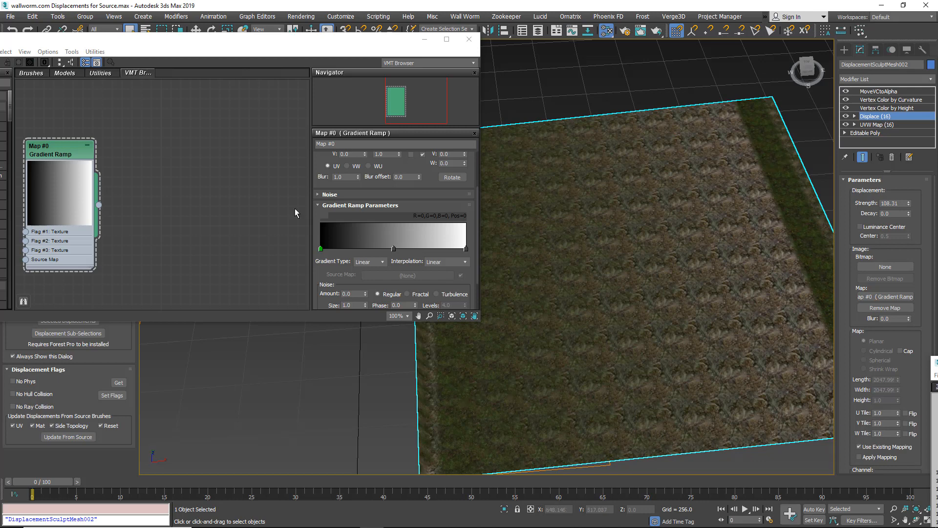
Step: Set the Gradient Ramp's map channel to 16
{"action": "left_click_drag", "start_coordinate": [428, 177], "coordinate": [427, 207]}
{"action": "scroll", "coordinate": [439, 195], "scroll_direction": "up", "scroll_amount": 2}
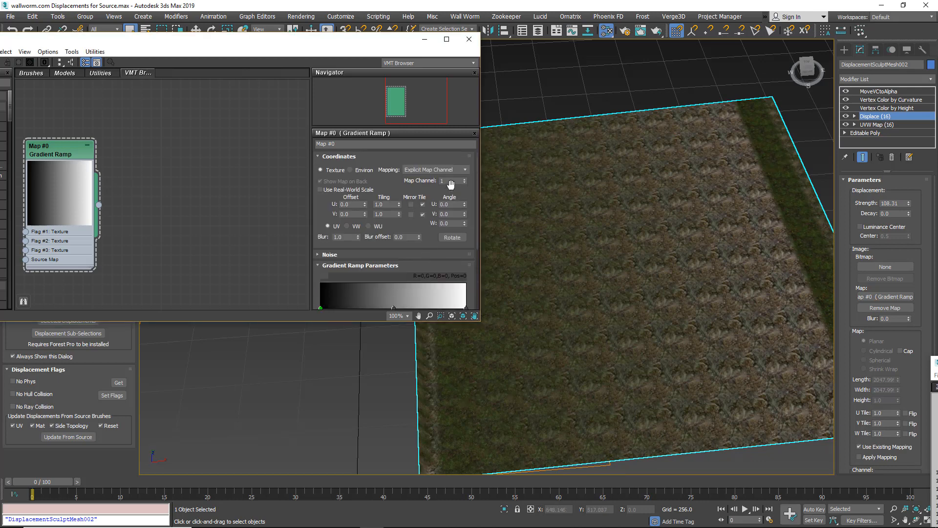
{"action": "left_click", "coordinate": [457, 181]}
{"action": "left_click", "coordinate": [436, 346]}
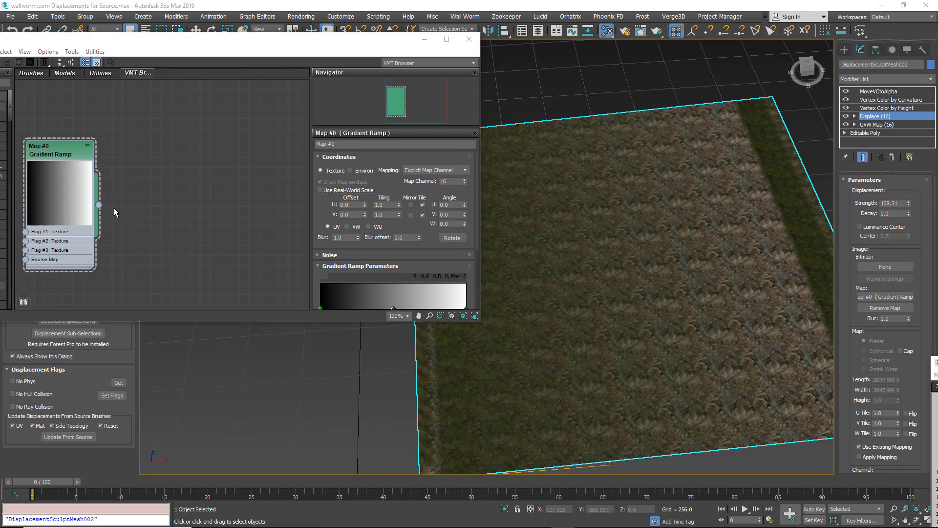
Step: Change the Gradient Ramp's start flag to white and its middle flag to black to form a valley across the mesh
{"action": "middle_click_drag", "start_coordinate": [188, 227], "coordinate": [216, 218]}
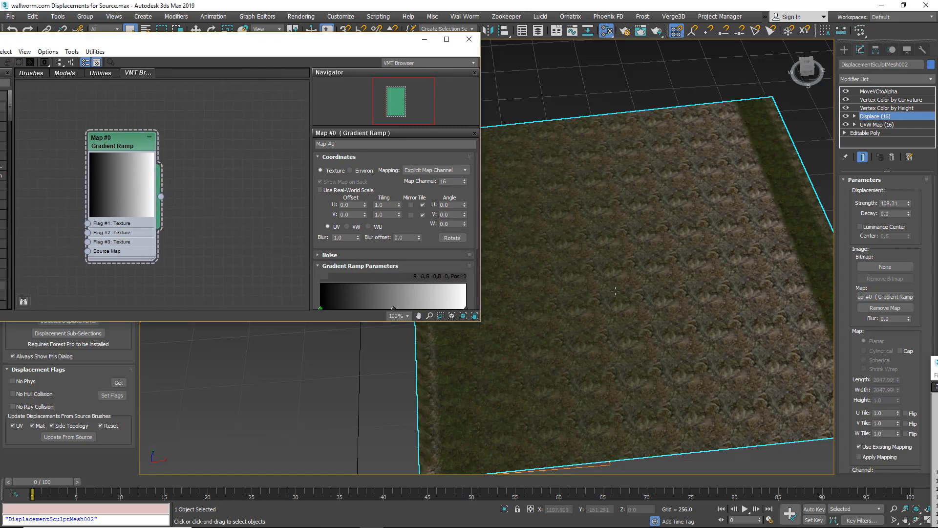
{"action": "middle_click_drag", "start_coordinate": [616, 291], "coordinate": [588, 297], "text": "alt"}
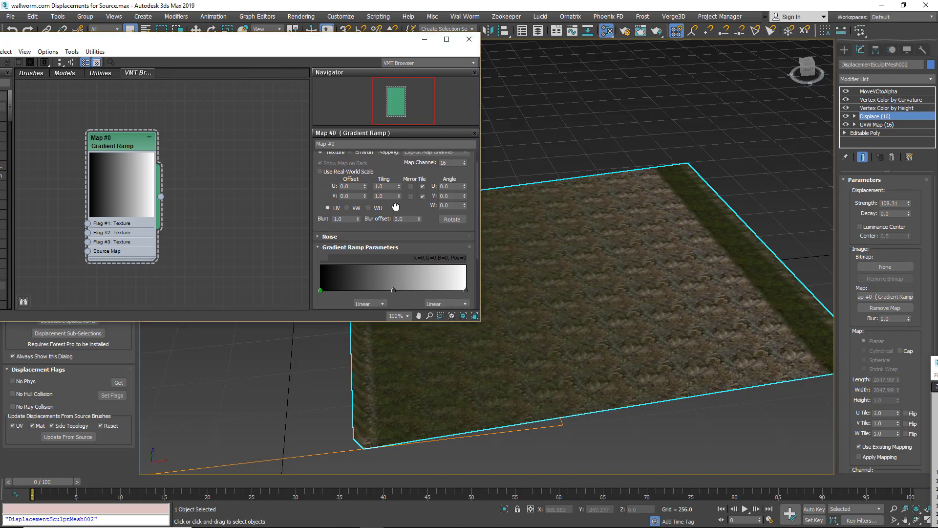
{"action": "scroll", "coordinate": [390, 254], "scroll_direction": "down", "scroll_amount": 2}
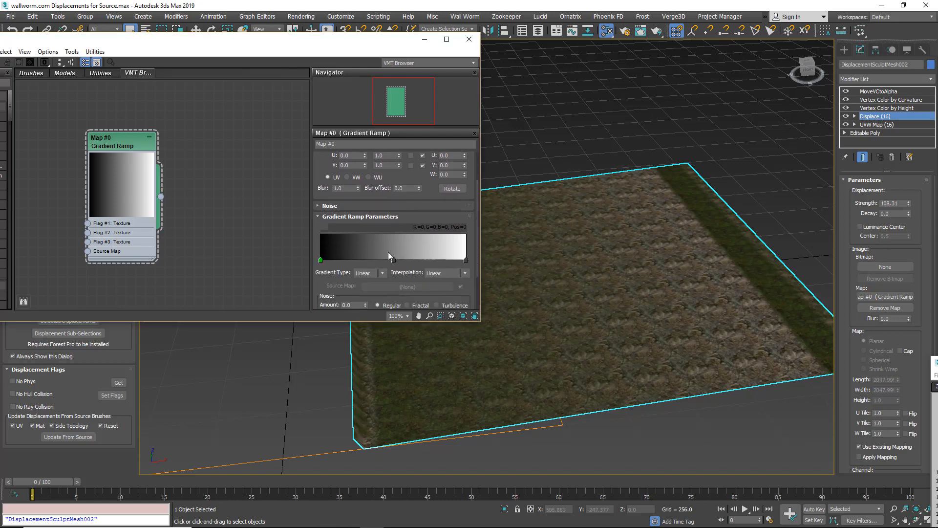
{"action": "double_click", "coordinate": [320, 260]}
{"action": "left_click_drag", "start_coordinate": [290, 112], "coordinate": [289, 124]}
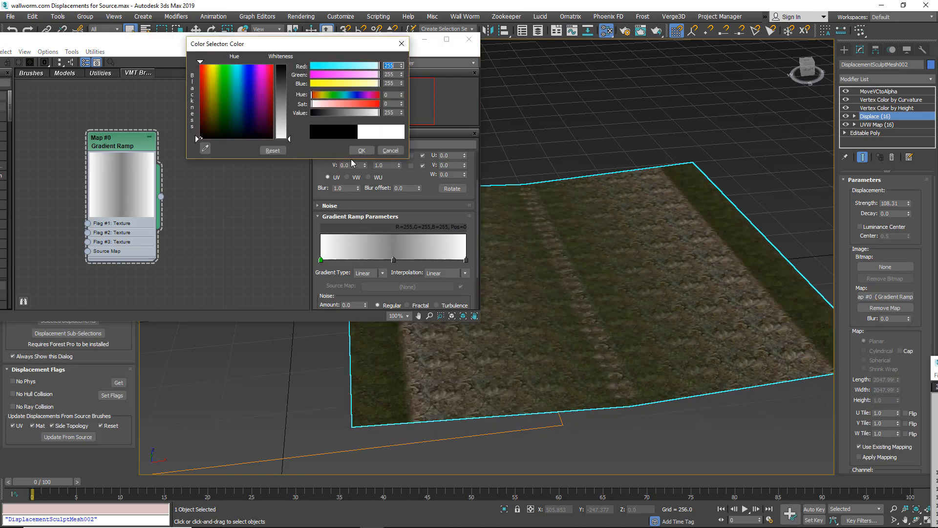
{"action": "left_click", "coordinate": [362, 150]}
{"action": "left_click", "coordinate": [394, 260]}
{"action": "double_click", "coordinate": [394, 259]}
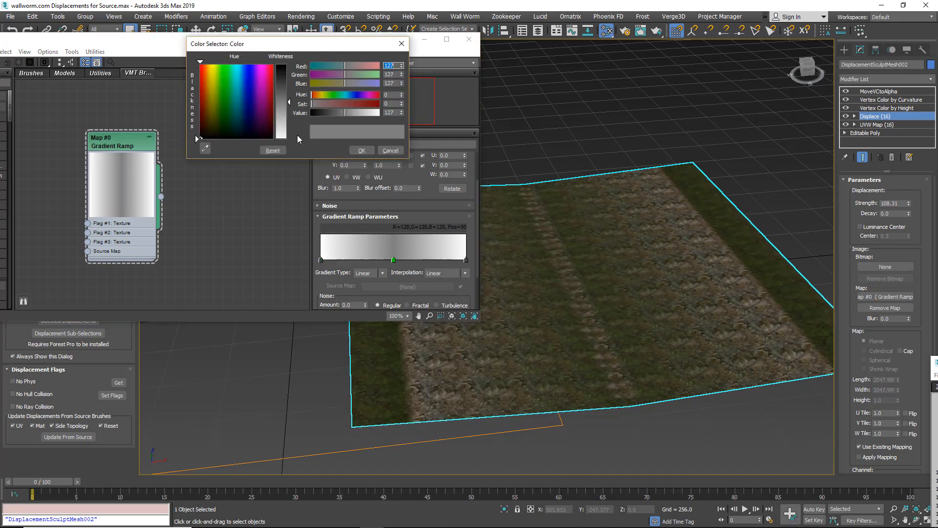
{"action": "left_click_drag", "start_coordinate": [283, 100], "coordinate": [283, 139]}
{"action": "left_click", "coordinate": [361, 150]}
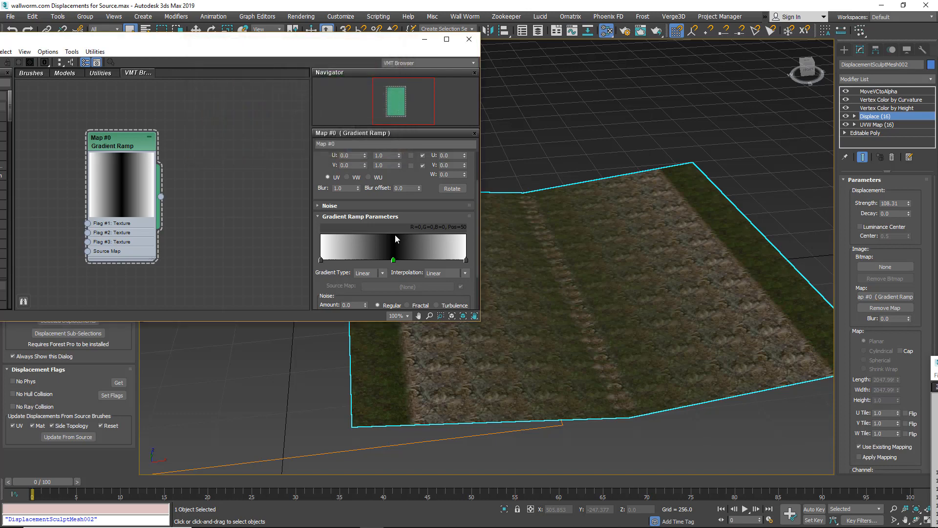
Step: Set the Gradient Ramp's noise amount to 0.17 and add a dark flag on each side of the middle flag to widen the valley floor
{"action": "scroll", "coordinate": [363, 264], "scroll_direction": "down", "scroll_amount": 3}
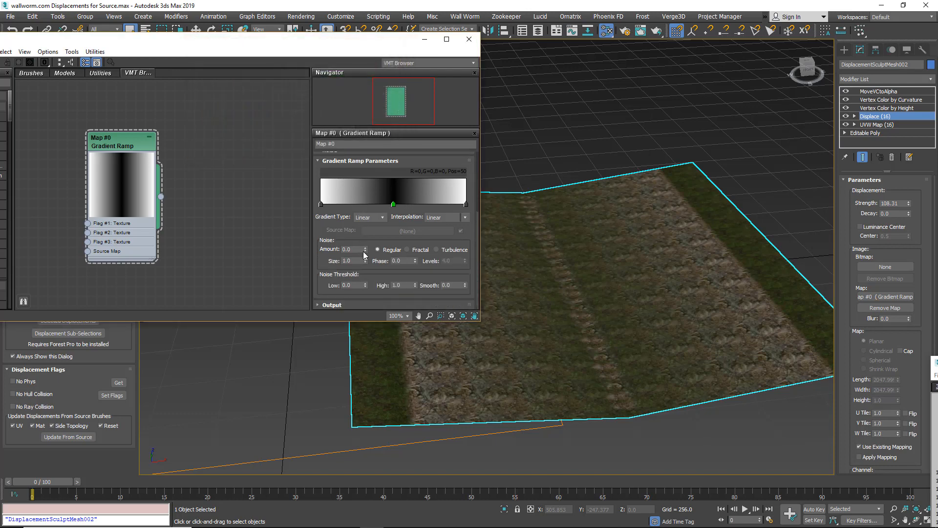
{"action": "left_click_drag", "start_coordinate": [365, 249], "coordinate": [368, 238]}
{"action": "left_click", "coordinate": [399, 204]}
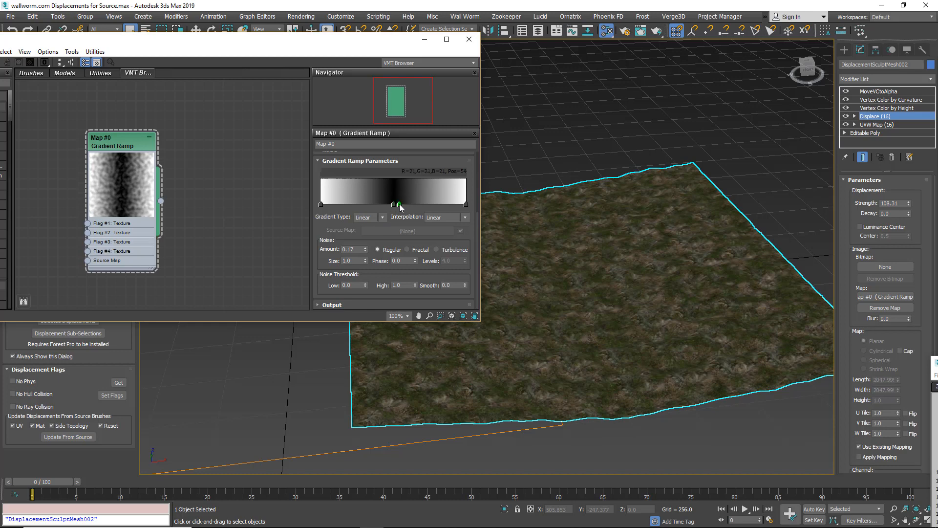
{"action": "left_click_drag", "start_coordinate": [399, 204], "coordinate": [416, 205]}
{"action": "left_click", "coordinate": [385, 204]}
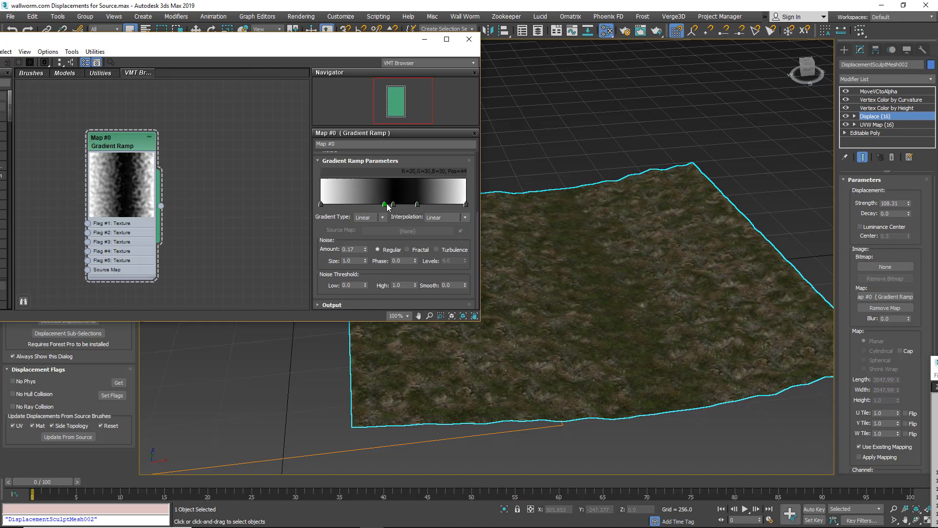
{"action": "double_click", "coordinate": [385, 204]}
{"action": "left_click", "coordinate": [391, 150]}
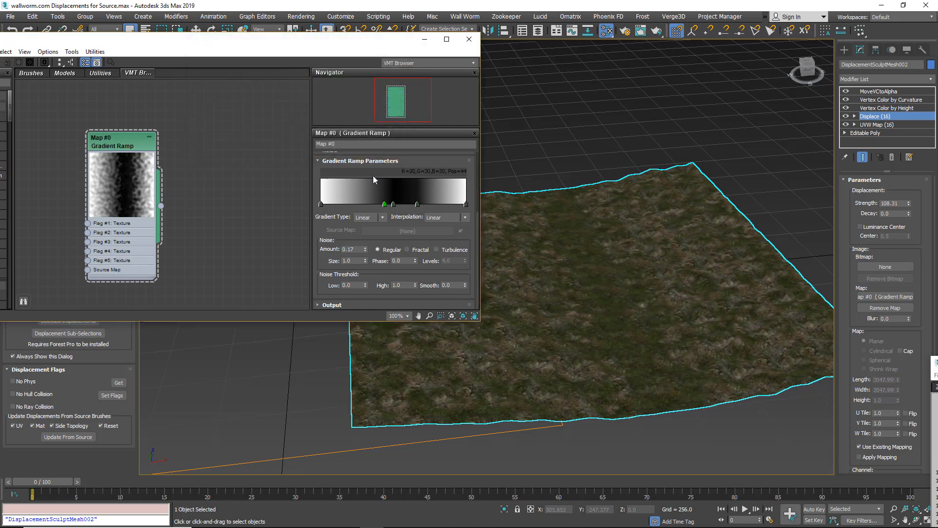
{"action": "left_click_drag", "start_coordinate": [384, 205], "coordinate": [368, 205]}
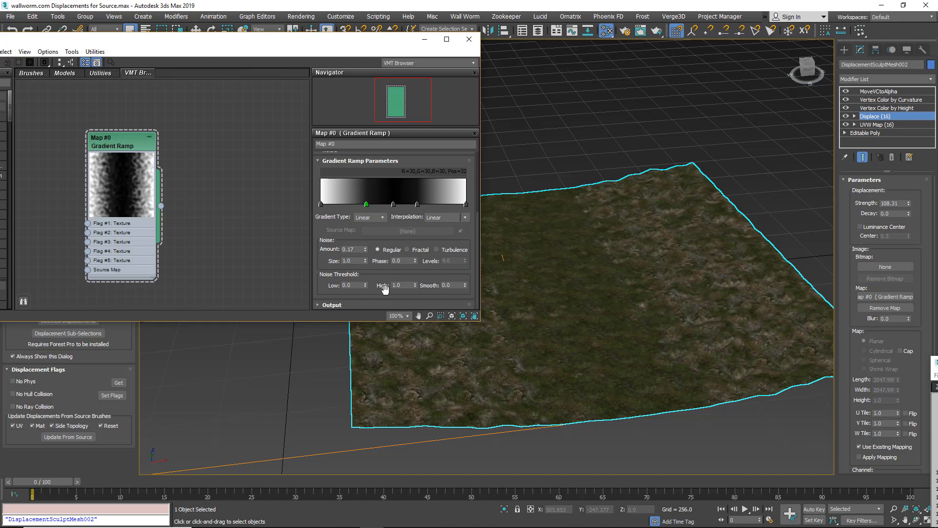
Step: Set the Gradient Ramp's noise size to 1.45 and raise the Displace modifier's strength to 455.985
{"action": "left_click_drag", "start_coordinate": [365, 259], "coordinate": [373, 239]}
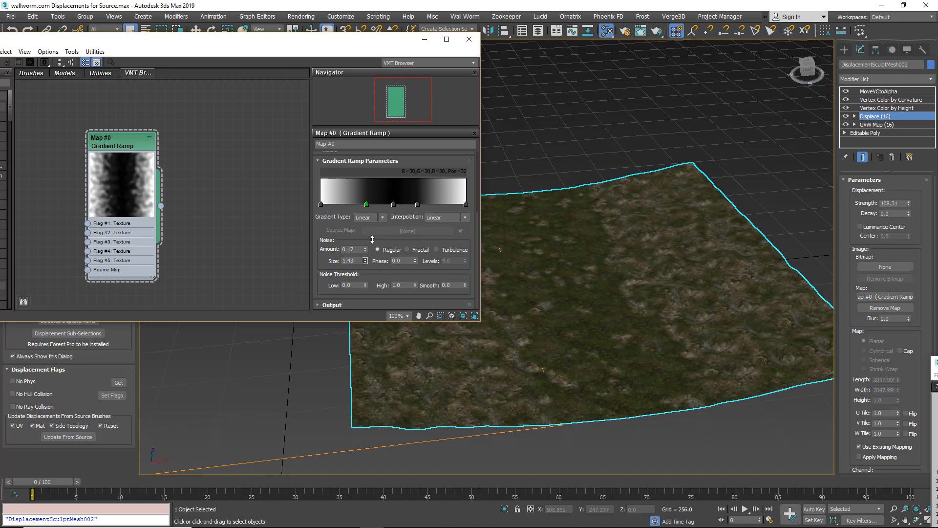
{"action": "left_click_drag", "start_coordinate": [372, 239], "coordinate": [373, 238]}
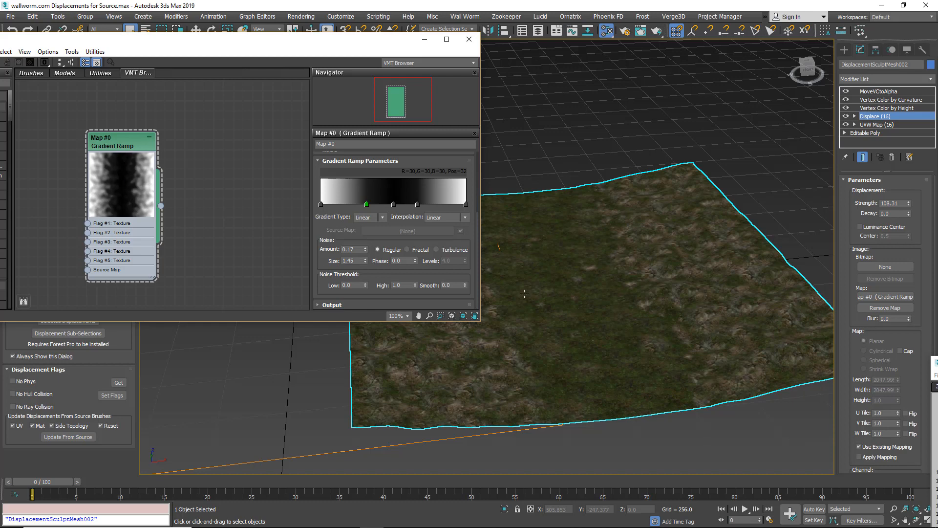
{"action": "middle_click_drag", "start_coordinate": [568, 334], "coordinate": [573, 366]}
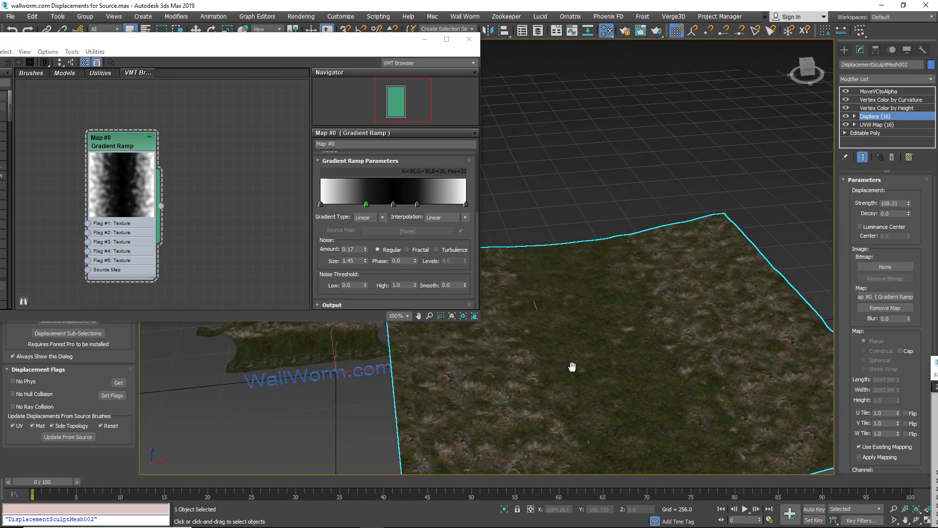
{"action": "middle_click_drag", "start_coordinate": [595, 338], "coordinate": [581, 315]}
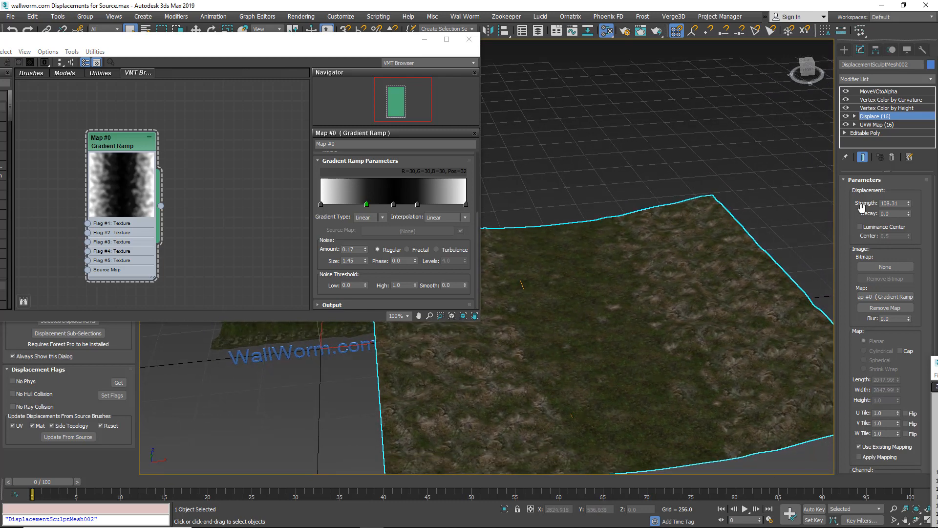
{"action": "left_click_drag", "start_coordinate": [909, 206], "coordinate": [883, 46]}
{"action": "middle_click_drag", "start_coordinate": [642, 311], "coordinate": [619, 279]}
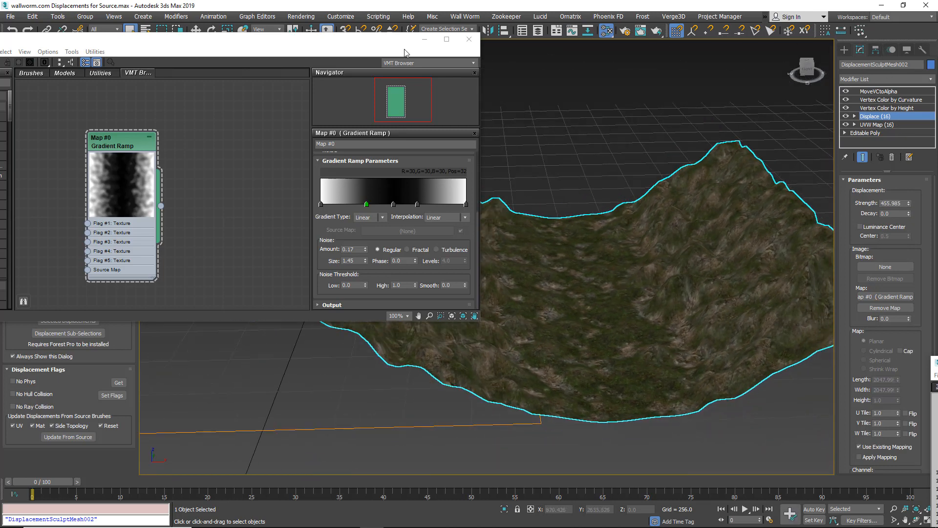
Step: Examine the displaced valley floor and slopes up close and from a wider angle
{"action": "left_click_drag", "start_coordinate": [405, 53], "coordinate": [240, 76]}
{"action": "middle_click_drag", "start_coordinate": [522, 268], "coordinate": [526, 257], "text": "alt"}
{"action": "scroll", "coordinate": [522, 260], "scroll_direction": "up", "scroll_amount": 10}
{"action": "scroll", "coordinate": [525, 257], "scroll_direction": "up", "scroll_amount": 2}
{"action": "scroll", "coordinate": [526, 257], "scroll_direction": "down", "scroll_amount": 3}
{"action": "scroll", "coordinate": [526, 257], "scroll_direction": "up", "scroll_amount": 3}
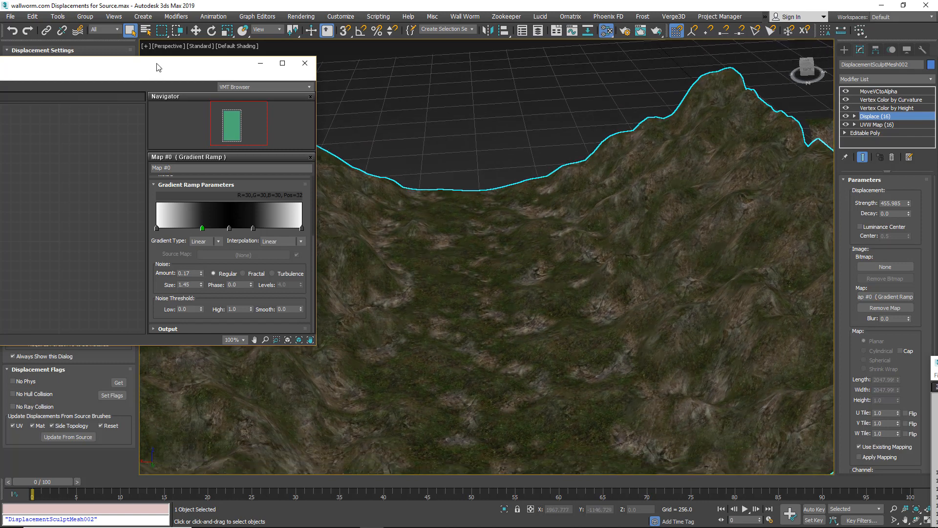
{"action": "left_click_drag", "start_coordinate": [157, 67], "coordinate": [328, 45]}
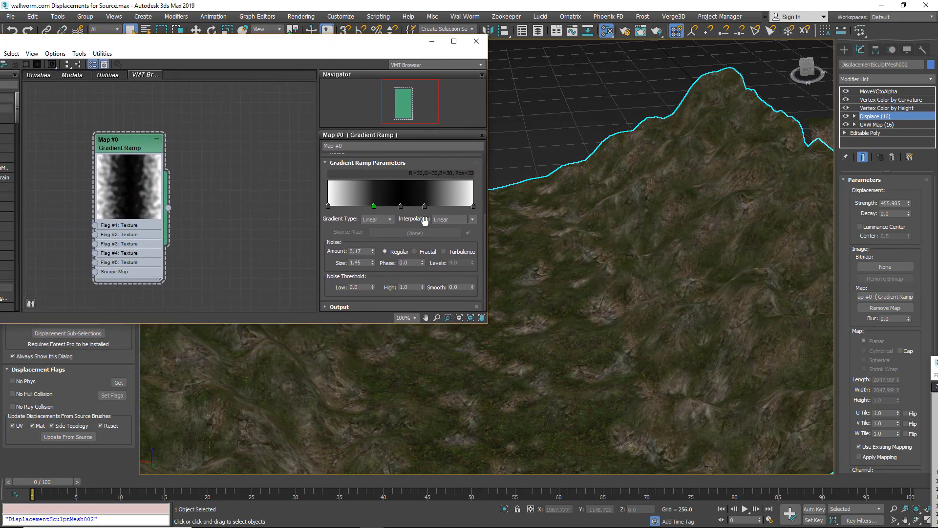
{"action": "scroll", "coordinate": [621, 246], "scroll_direction": "down", "scroll_amount": 3}
{"action": "middle_click_drag", "start_coordinate": [611, 245], "coordinate": [655, 265]}
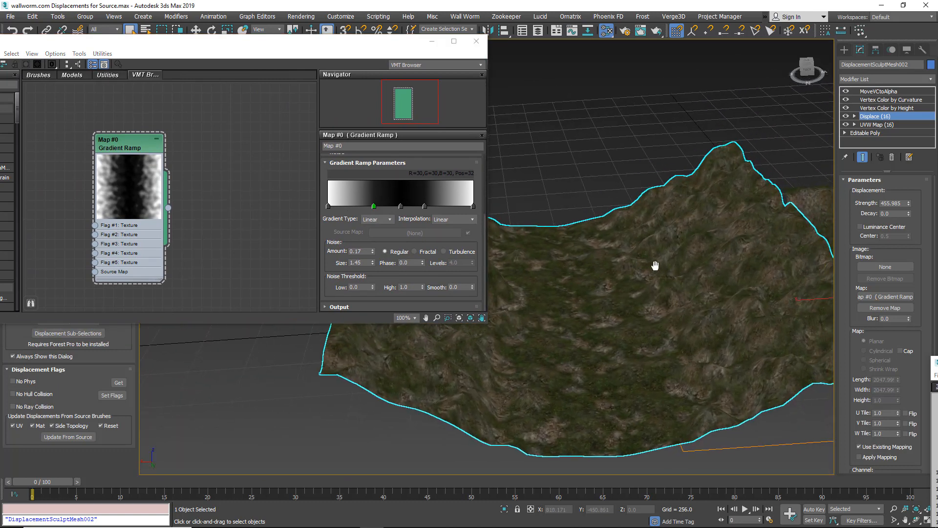
{"action": "scroll", "coordinate": [655, 266], "scroll_direction": "up", "scroll_amount": 5}
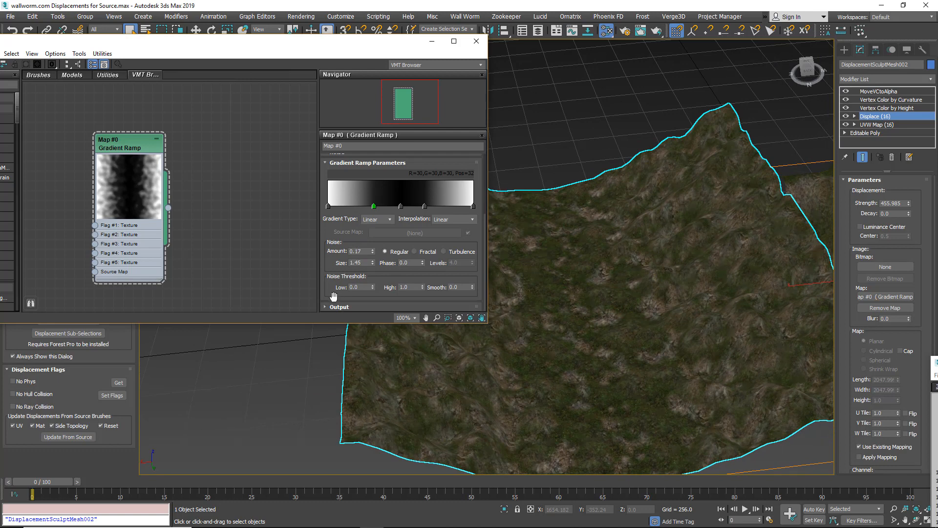
Step: Change the gradient type to Radial and move the selected dark flag outward to position 18
{"action": "left_click", "coordinate": [390, 221]}
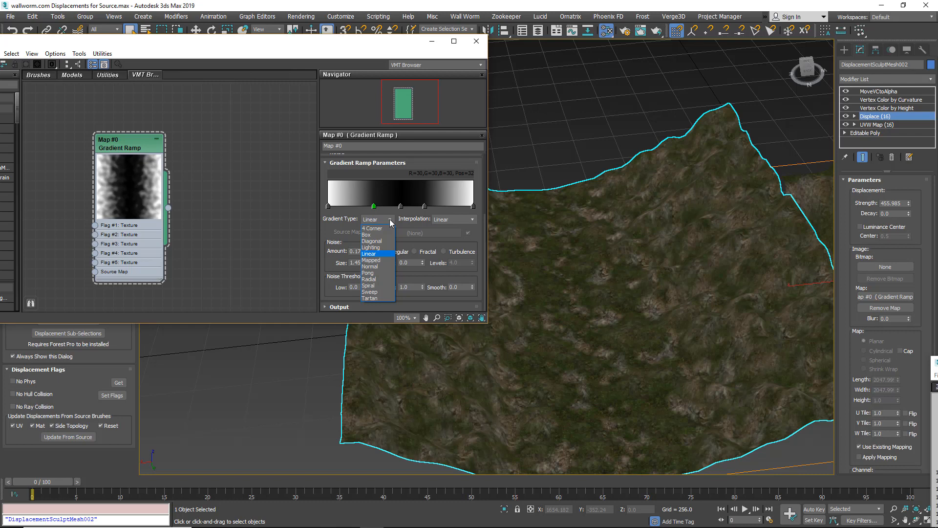
{"action": "left_click", "coordinate": [374, 279]}
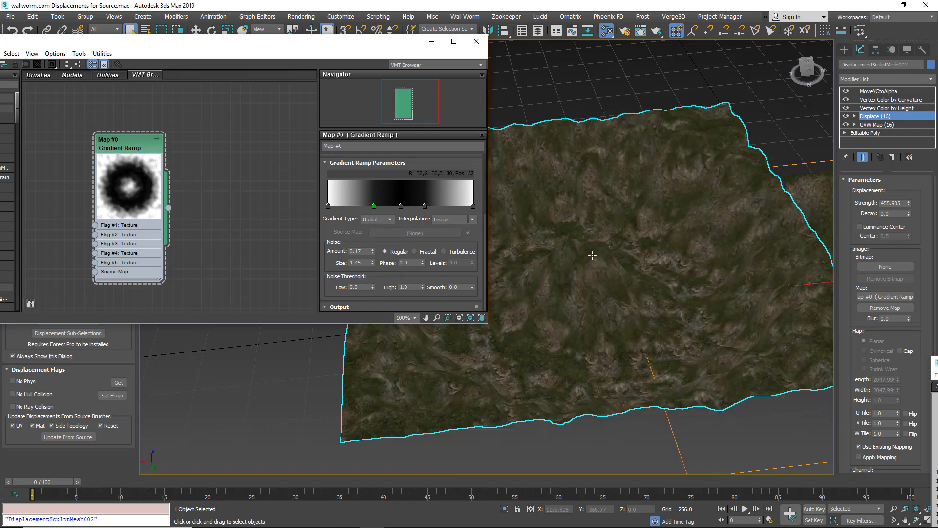
{"action": "middle_click_drag", "start_coordinate": [589, 258], "coordinate": [546, 300]}
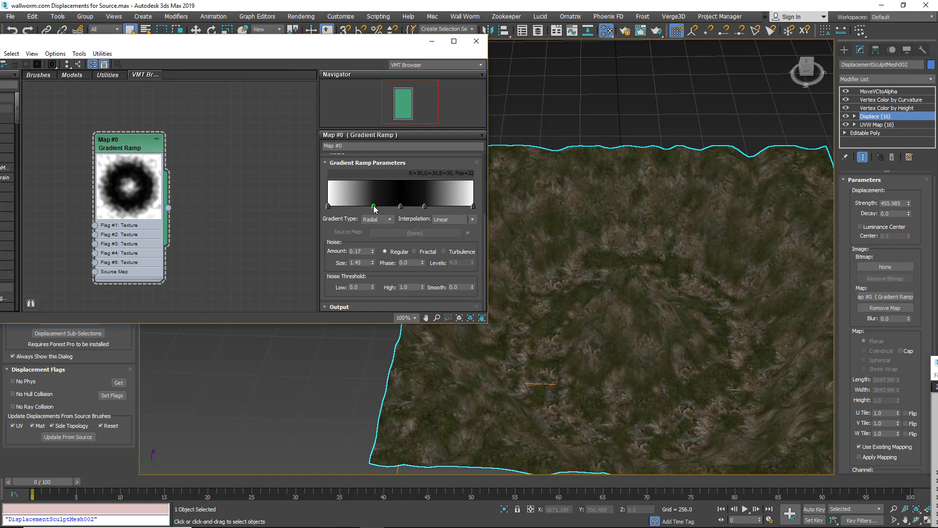
{"action": "mouse_move", "coordinate": [373, 206]}
{"action": "left_mouse_down"}
{"action": "mouse_move", "coordinate": [343, 204]}
{"action": "mouse_move", "coordinate": [355, 207]}
{"action": "left_mouse_up"}
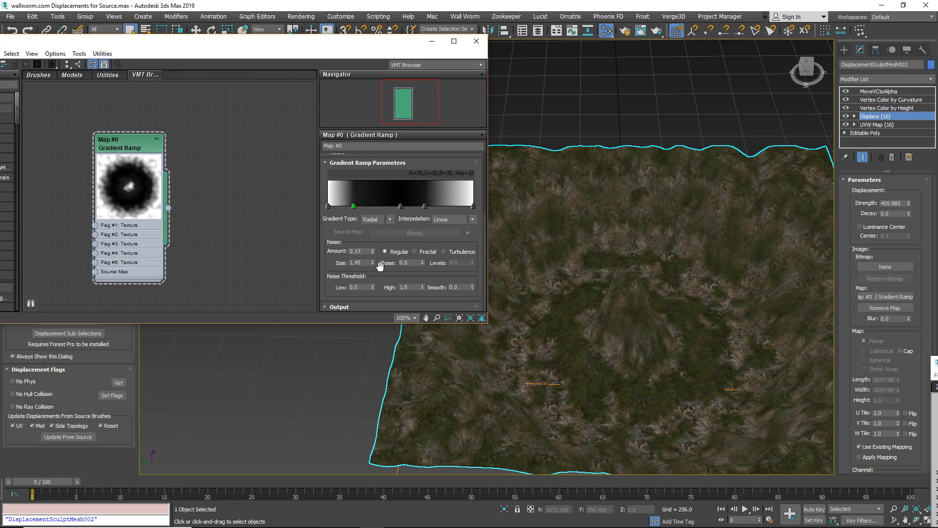
Step: Try the Gradient Ramp without U and V tiling, and restore tiling in both directions
{"action": "left_click_drag", "start_coordinate": [379, 269], "coordinate": [384, 329]}
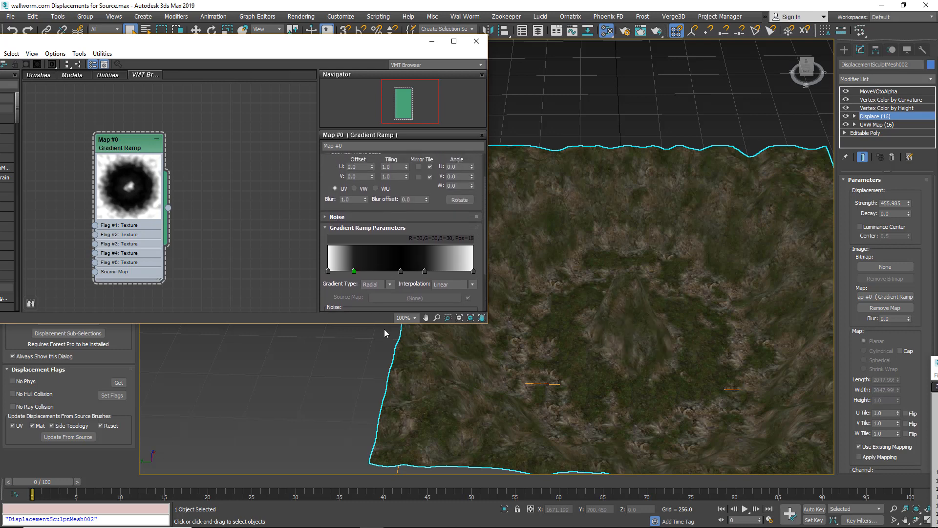
{"action": "left_click", "coordinate": [430, 166]}
{"action": "left_click", "coordinate": [430, 177]}
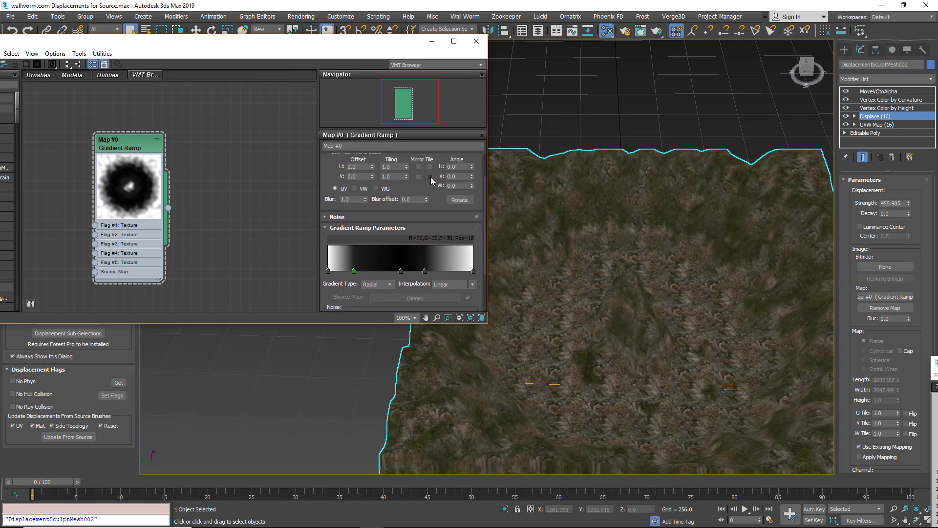
{"action": "left_click", "coordinate": [430, 167]}
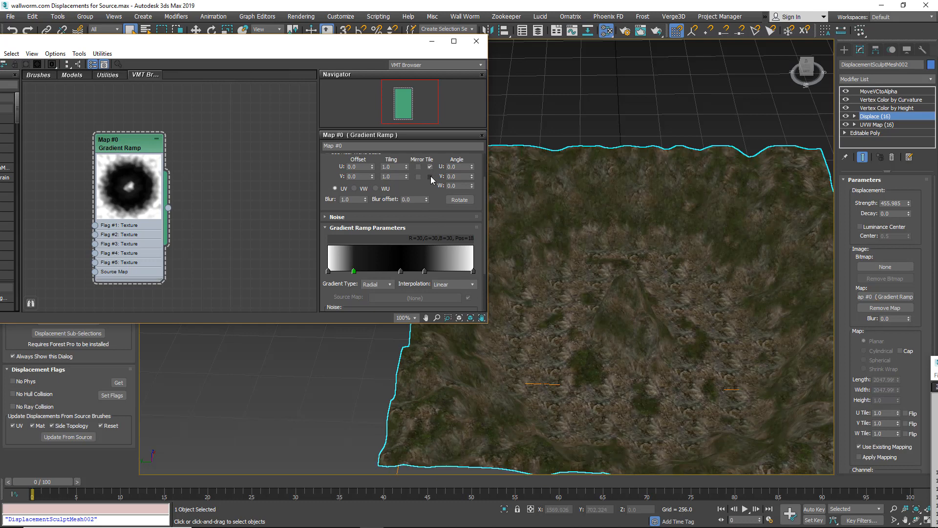
{"action": "left_click", "coordinate": [430, 177]}
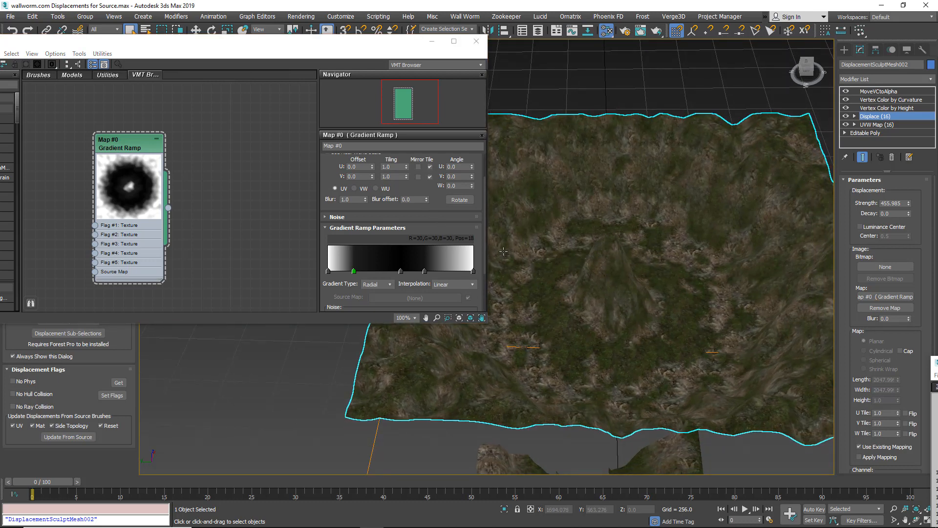
Step: Shift the dark flag between the middle and end flags slightly outward and set the start flag's colour to grey 206 to lower the central mountain
{"action": "left_click_drag", "start_coordinate": [426, 271], "coordinate": [428, 273]}
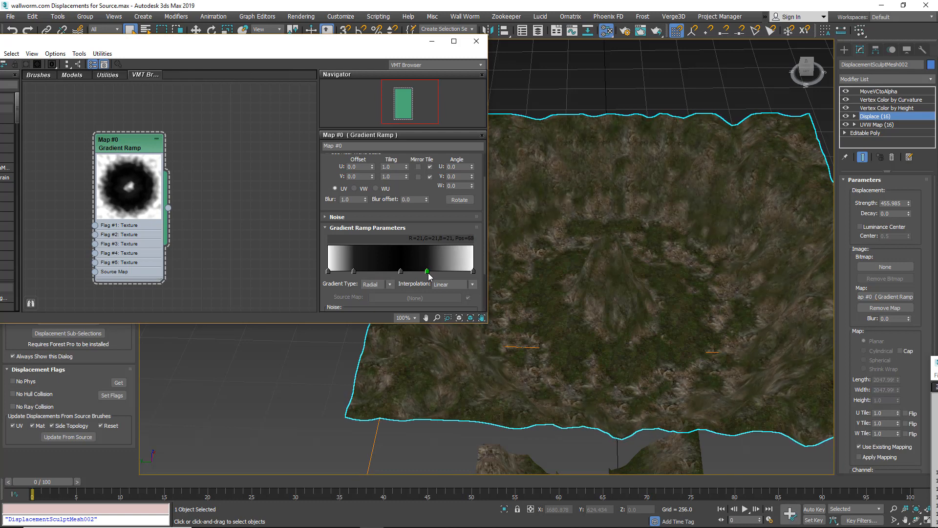
{"action": "double_click", "coordinate": [328, 271]}
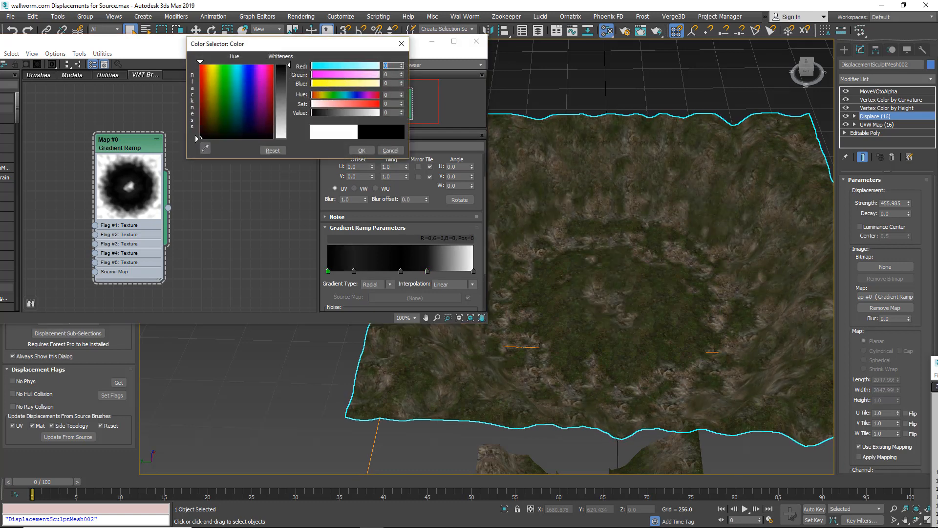
{"action": "mouse_move", "coordinate": [288, 65]}
{"action": "left_mouse_down"}
{"action": "mouse_move", "coordinate": [289, 139]}
{"action": "mouse_move", "coordinate": [289, 100]}
{"action": "mouse_move", "coordinate": [289, 125]}
{"action": "left_mouse_up"}
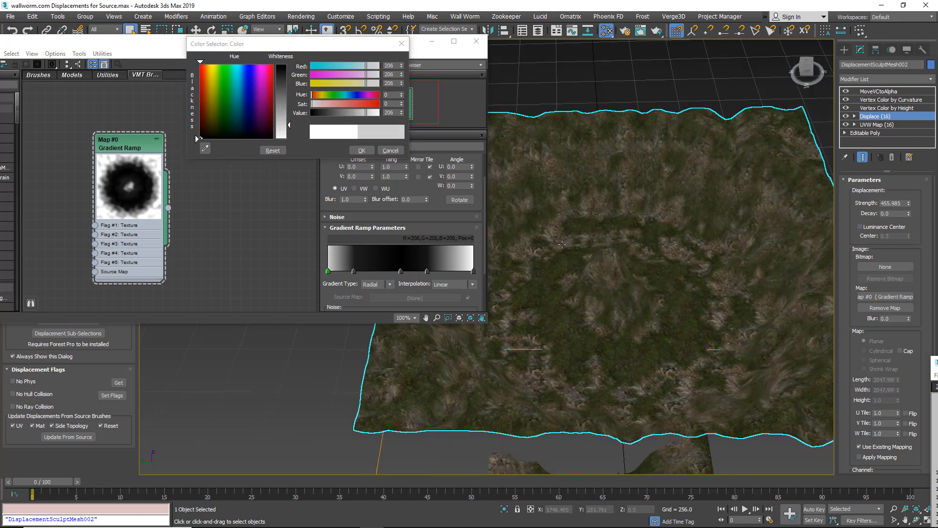
{"action": "middle_click_drag", "start_coordinate": [562, 245], "coordinate": [768, 237], "text": "alt"}
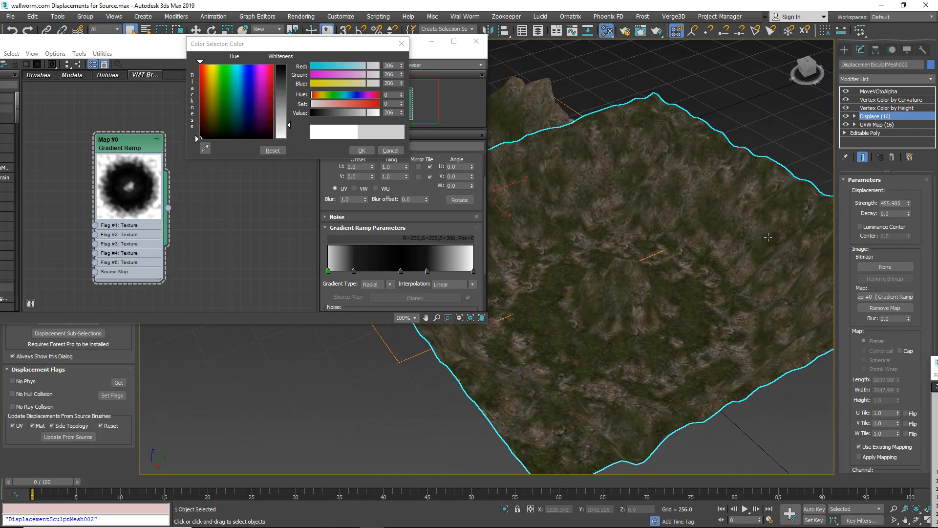
{"action": "scroll", "coordinate": [589, 241], "scroll_direction": "up", "scroll_amount": 3}
{"action": "scroll", "coordinate": [589, 241], "scroll_direction": "down", "scroll_amount": 2}
{"action": "middle_click_drag", "start_coordinate": [607, 244], "coordinate": [685, 252], "text": "alt"}
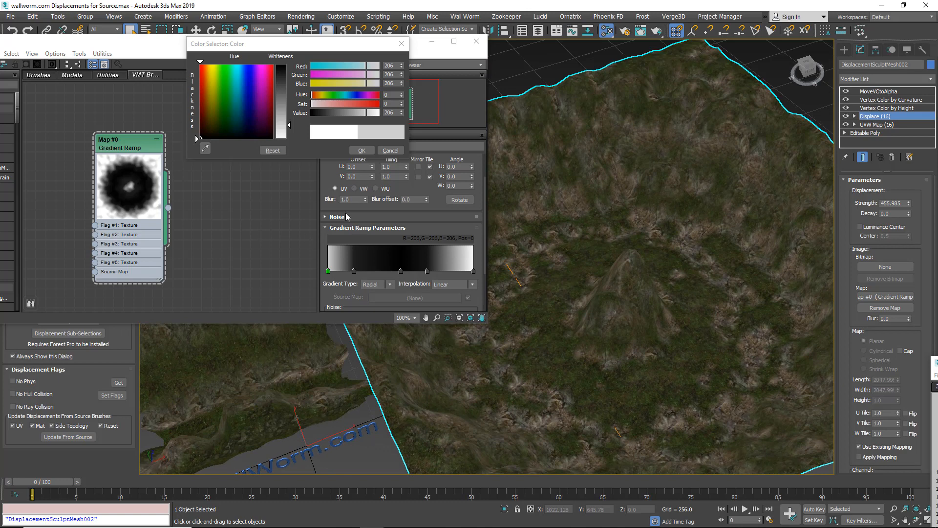
Step: Try the Sweep and 4 Corner gradient types on the displaced mesh
{"action": "left_click", "coordinate": [388, 285]}
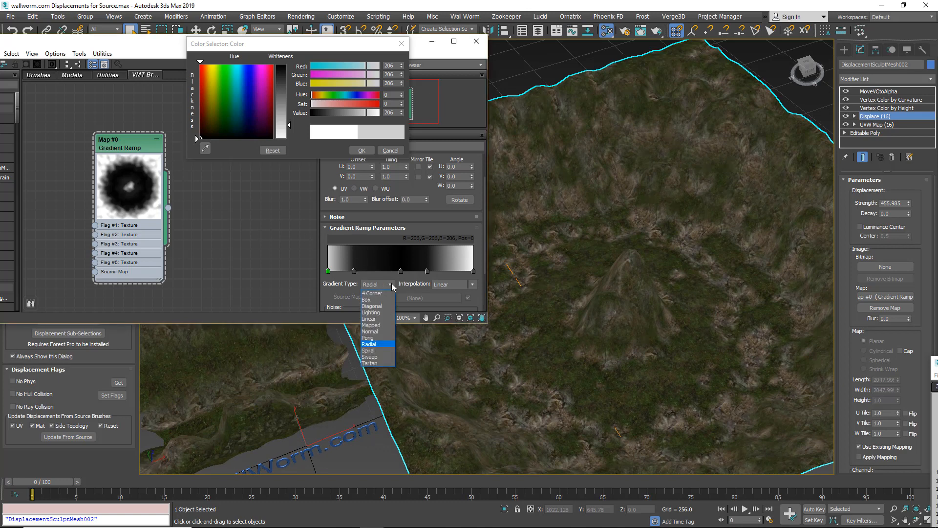
{"action": "left_click", "coordinate": [376, 360]}
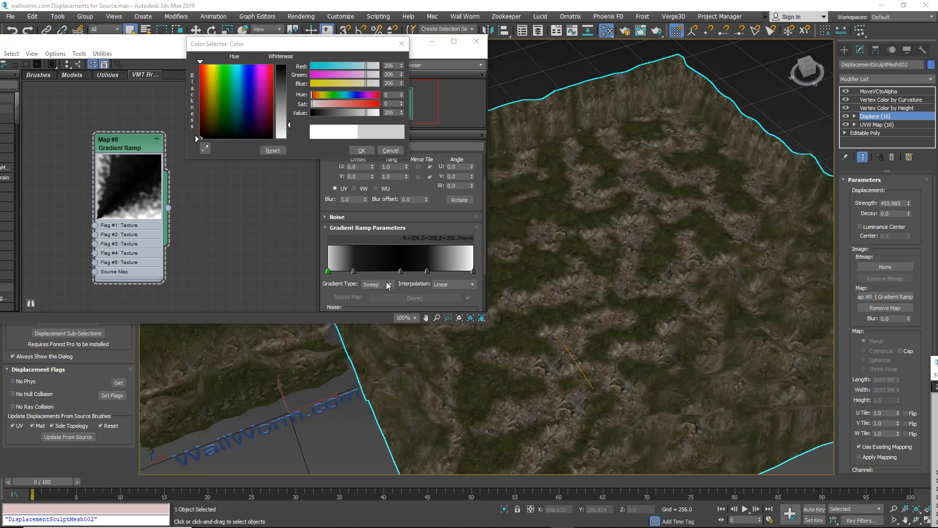
{"action": "left_click", "coordinate": [389, 285]}
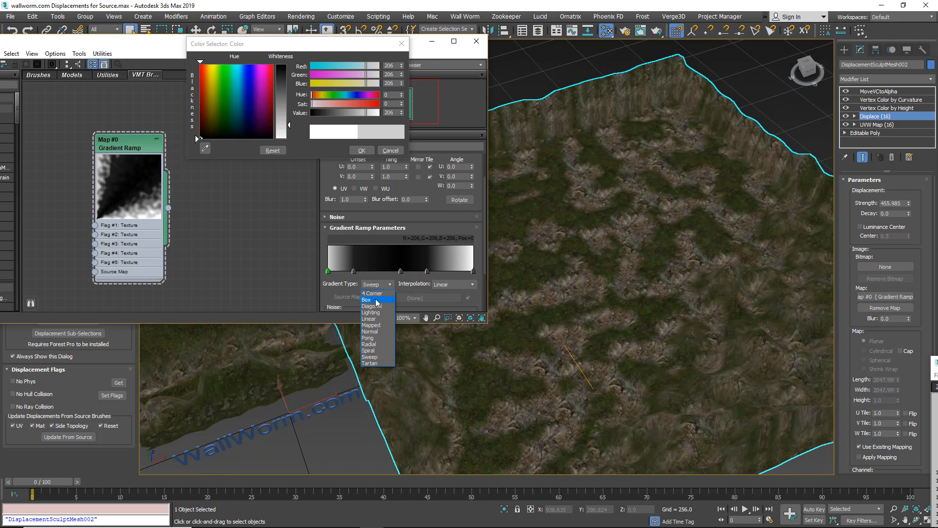
{"action": "left_click", "coordinate": [380, 295]}
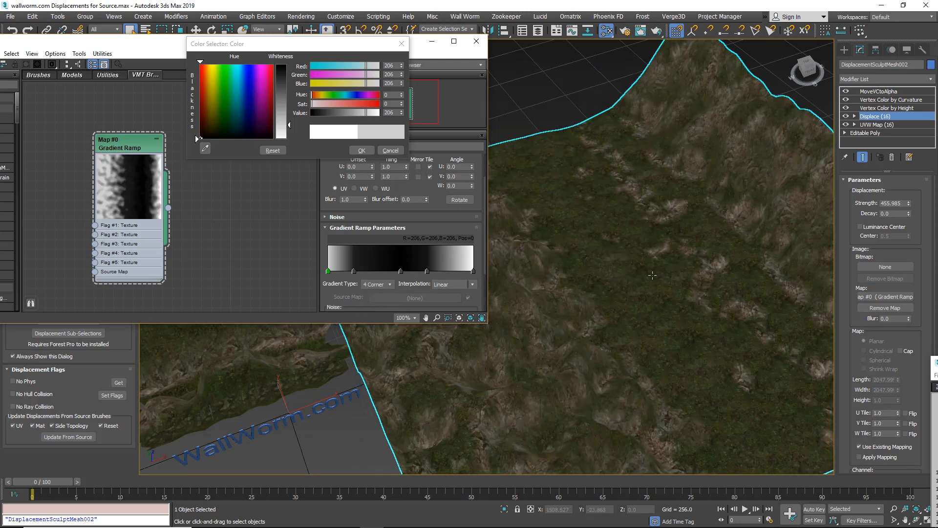
Step: Set the gradient type back to Linear and discard the start flag's pending colour change
{"action": "left_click", "coordinate": [388, 285]}
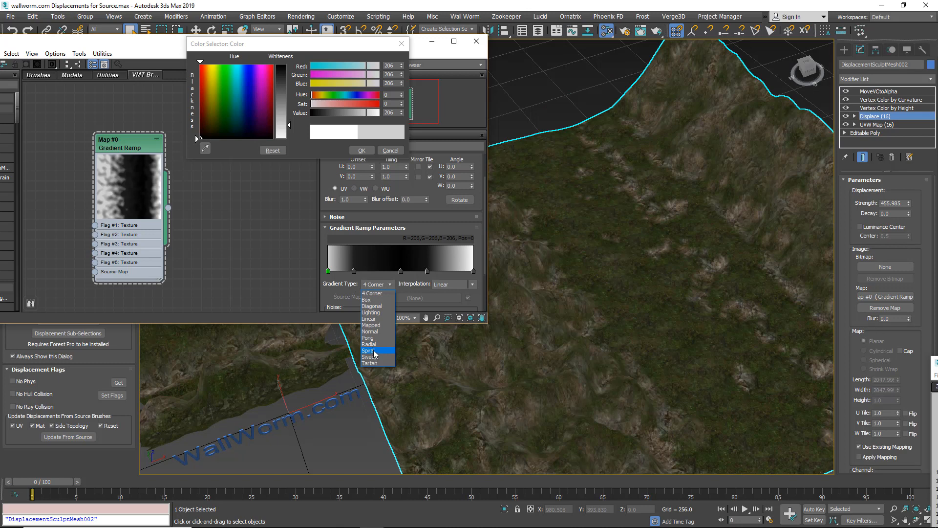
{"action": "left_click", "coordinate": [369, 318]}
{"action": "middle_click_drag", "start_coordinate": [646, 285], "coordinate": [573, 299], "text": "alt"}
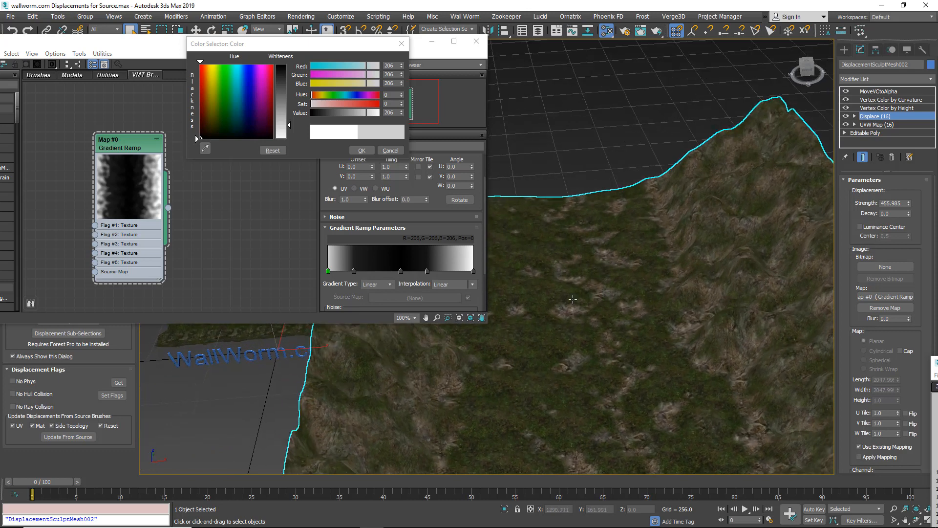
{"action": "left_click", "coordinate": [405, 44]}
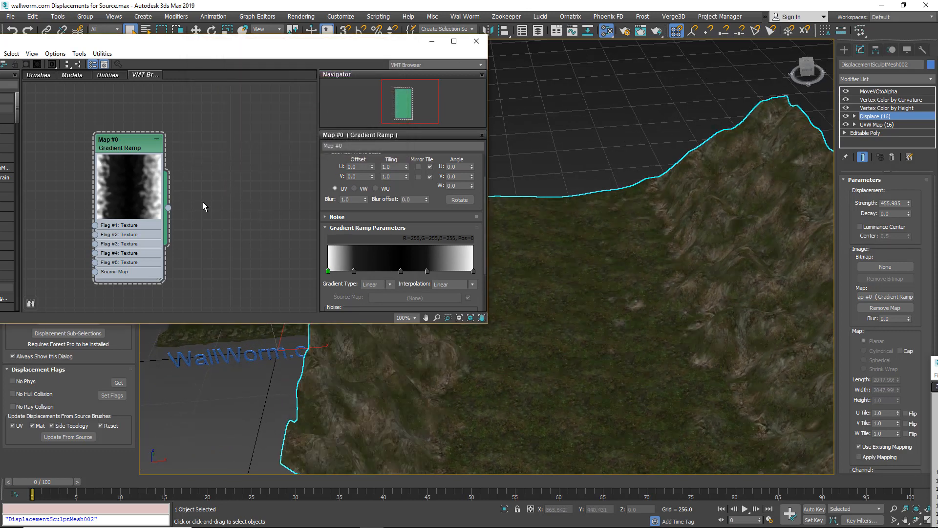
Step: Reposition the Gradient Ramp node within the material editor's node view
{"action": "left_click_drag", "start_coordinate": [110, 144], "coordinate": [80, 108]}
{"action": "middle_click_drag", "start_coordinate": [148, 172], "coordinate": [191, 203]}
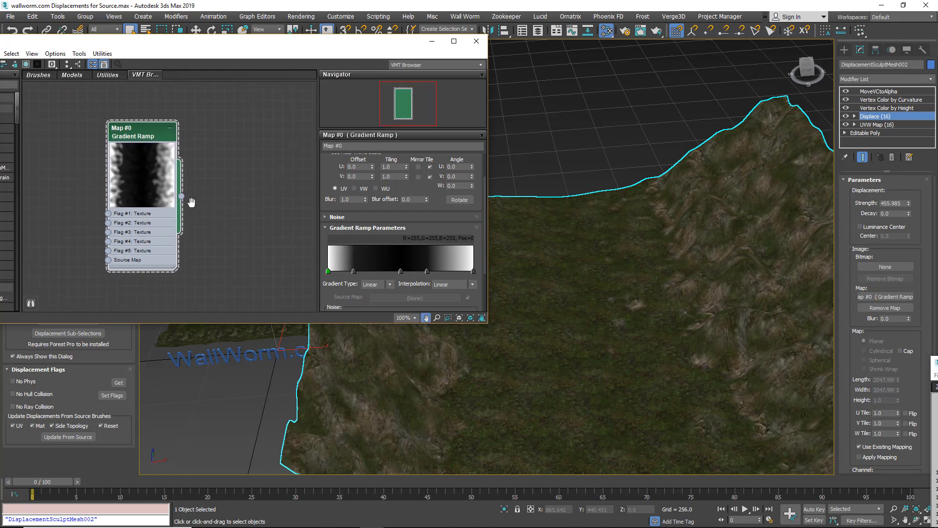
Step: Move the Slate Material Editor fully into view and shrink its window to uncover more of the viewport
{"action": "scroll", "coordinate": [211, 204], "scroll_direction": "down", "scroll_amount": 1}
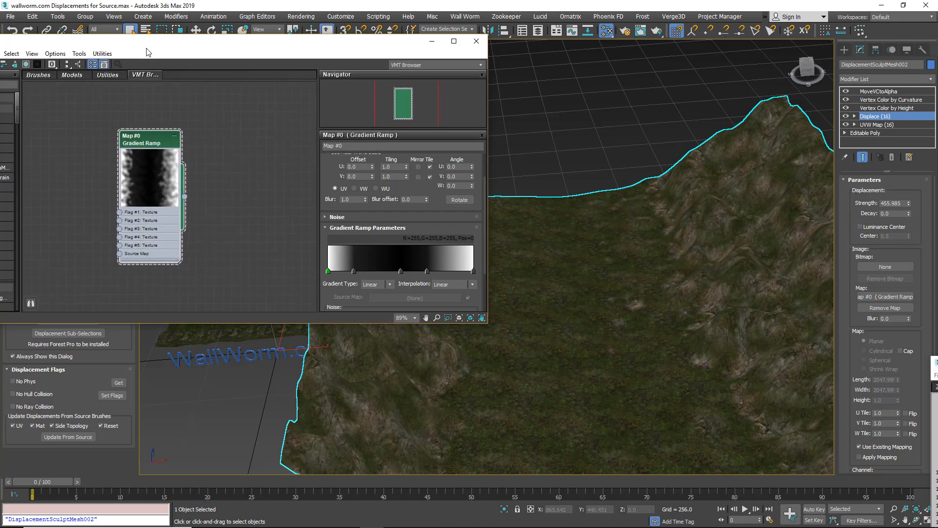
{"action": "left_click_drag", "start_coordinate": [150, 47], "coordinate": [215, 18]}
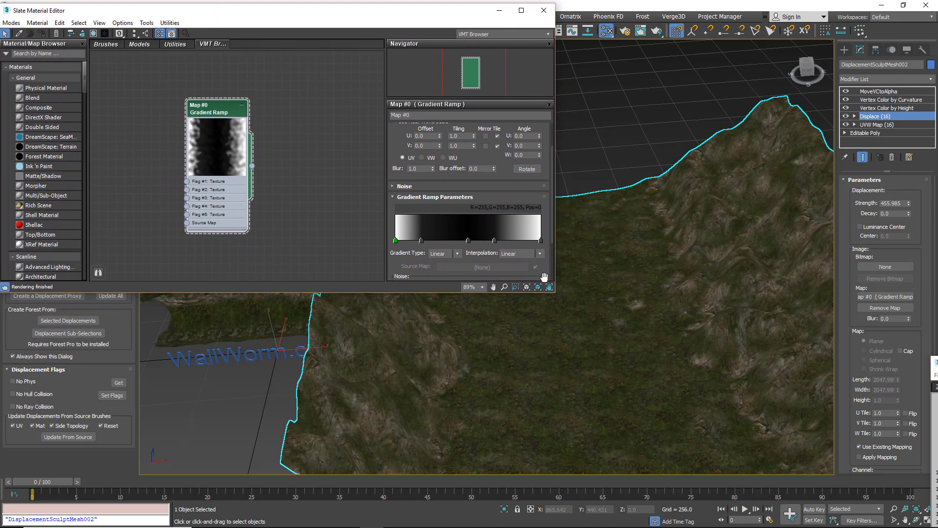
{"action": "left_click_drag", "start_coordinate": [554, 294], "coordinate": [391, 281]}
Step: Add a Composite map to the node view, open its parameters and place it beside the Gradient Ramp
{"action": "right_click", "coordinate": [197, 131]}
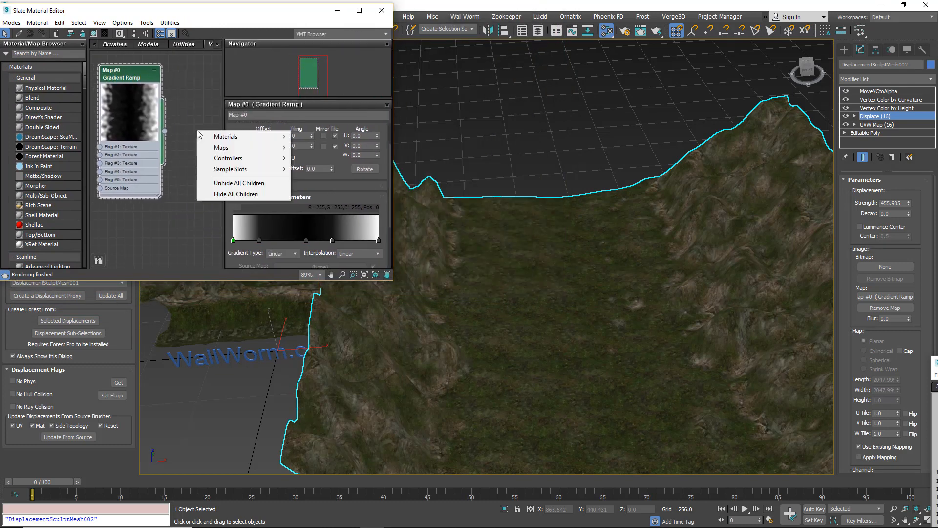
{"action": "mouse_move", "coordinate": [230, 147]}
{"action": "mouse_move", "coordinate": [322, 150]}
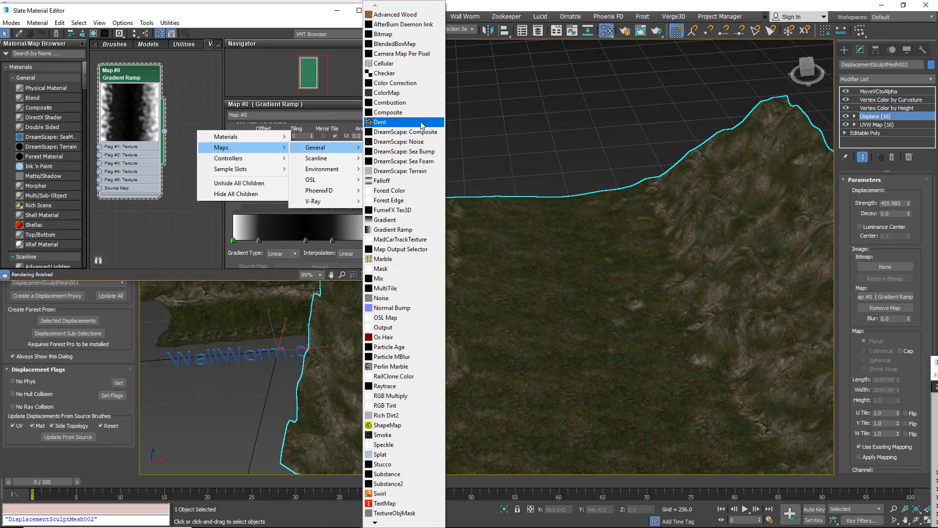
{"action": "left_click", "coordinate": [388, 112]}
{"action": "double_click", "coordinate": [184, 139]}
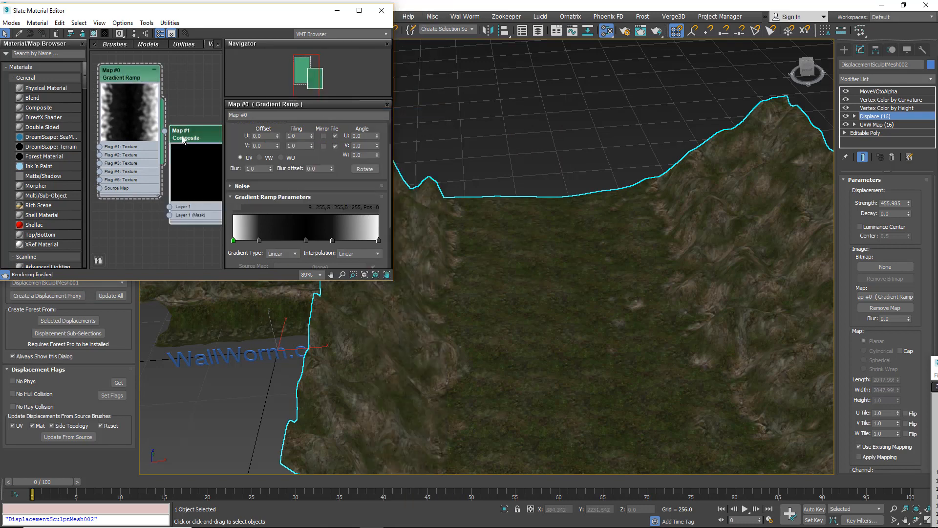
{"action": "left_click_drag", "start_coordinate": [196, 141], "coordinate": [204, 106]}
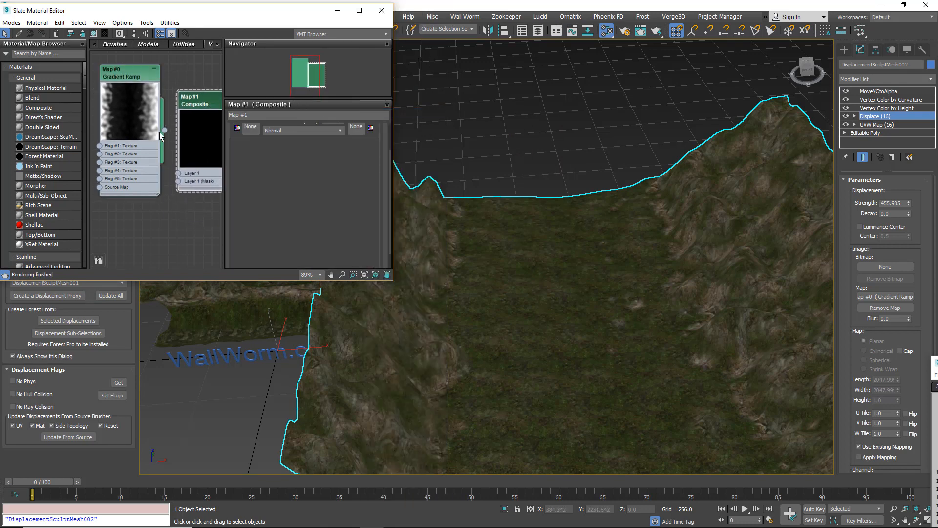
Step: Connect the Gradient Ramp to Layer 1 of the Composite map and add a second layer
{"action": "left_click_drag", "start_coordinate": [171, 151], "coordinate": [179, 173]}
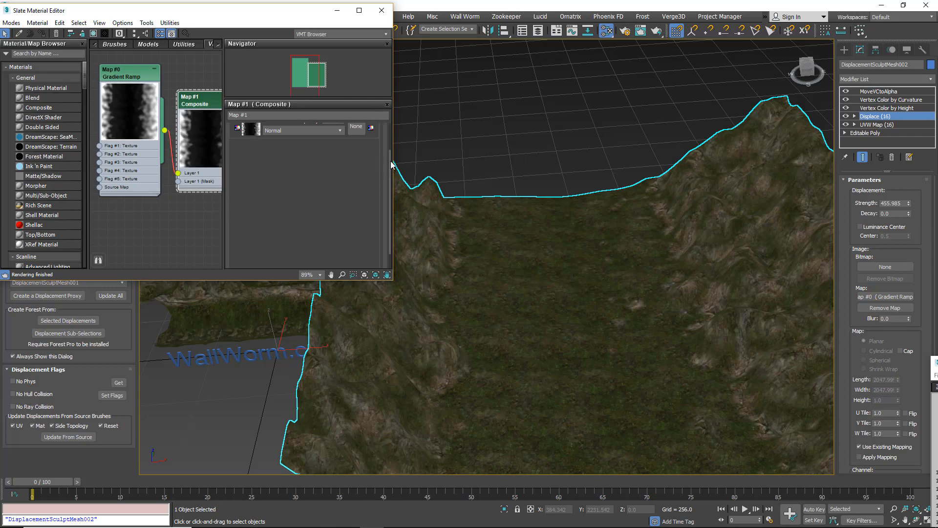
{"action": "left_click_drag", "start_coordinate": [390, 164], "coordinate": [390, 136]}
{"action": "left_click", "coordinate": [378, 139]}
Step: Add a Swirl map below the Gradient Ramp node and open its parameters
{"action": "right_click", "coordinate": [130, 236]}
{"action": "left_click", "coordinate": [12, 77]}
{"action": "left_click_drag", "start_coordinate": [84, 81], "coordinate": [82, 139]}
{"action": "left_click_drag", "start_coordinate": [32, 201], "coordinate": [141, 241]}
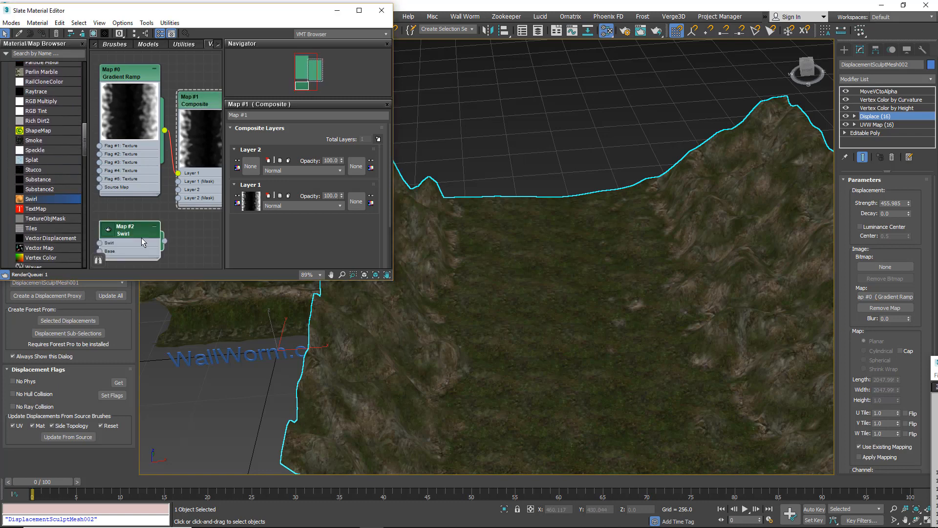
{"action": "middle_click_drag", "start_coordinate": [134, 243], "coordinate": [133, 157]}
{"action": "double_click", "coordinate": [120, 149]}
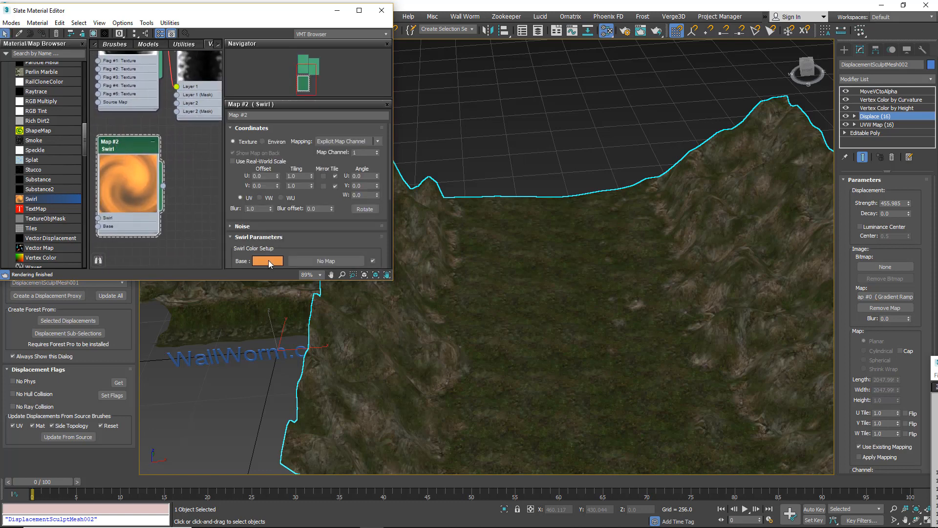
Step: Set the Swirl map's base colour to an unsaturated light grey of value 0.9 and its swirl colour to black
{"action": "scroll", "coordinate": [288, 246], "scroll_direction": "down", "scroll_amount": 3}
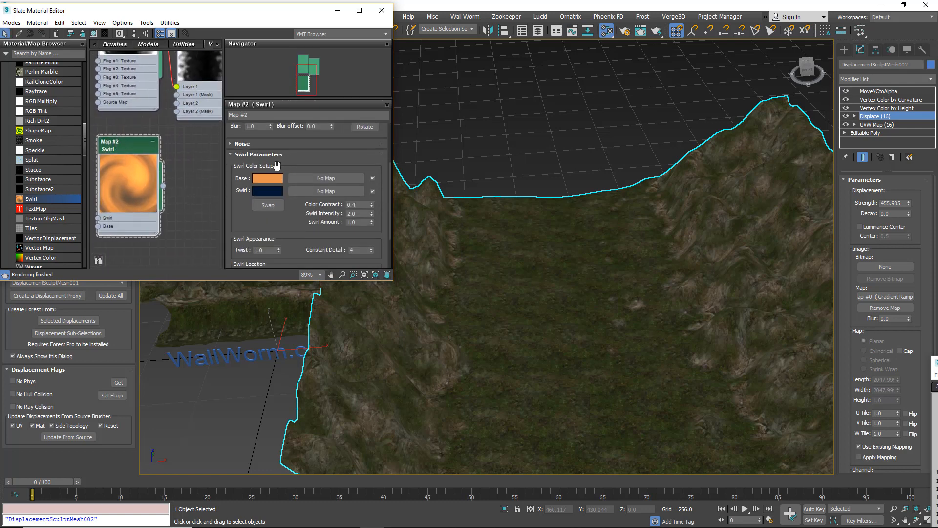
{"action": "left_click", "coordinate": [267, 190]}
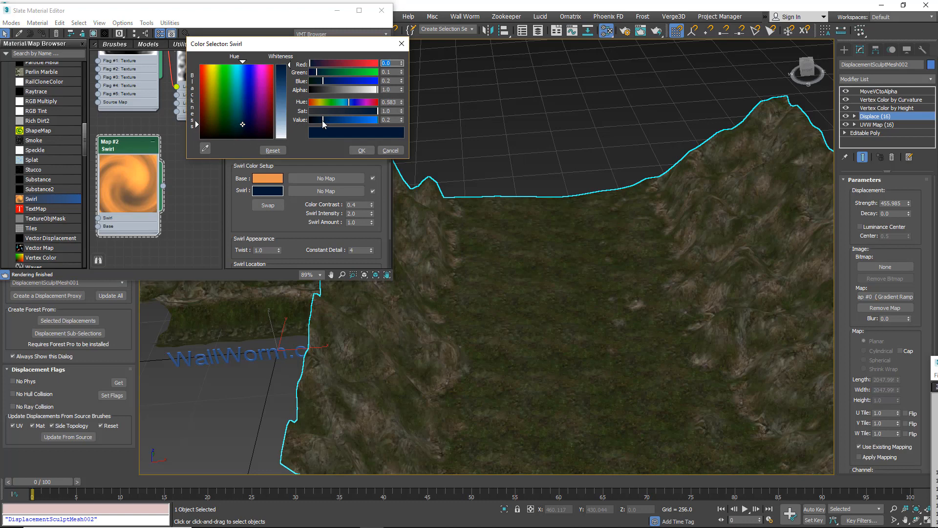
{"action": "left_click_drag", "start_coordinate": [375, 112], "coordinate": [307, 112]}
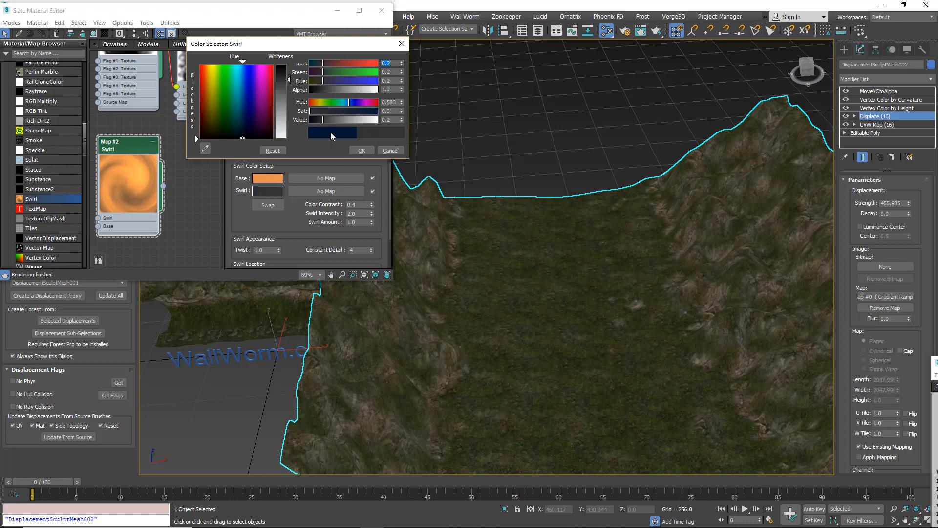
{"action": "left_click", "coordinate": [364, 151]}
{"action": "left_click", "coordinate": [267, 179]}
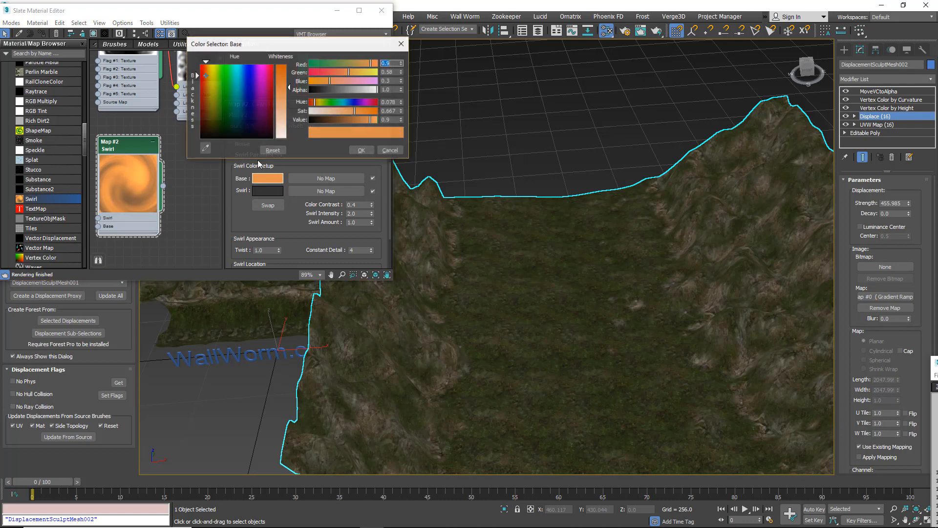
{"action": "left_click_drag", "start_coordinate": [356, 112], "coordinate": [309, 112]}
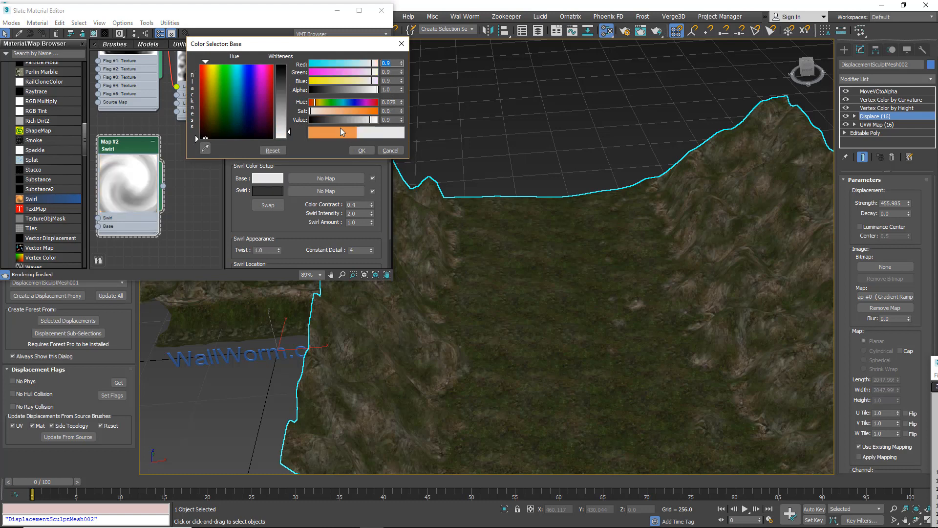
{"action": "left_click", "coordinate": [267, 190]}
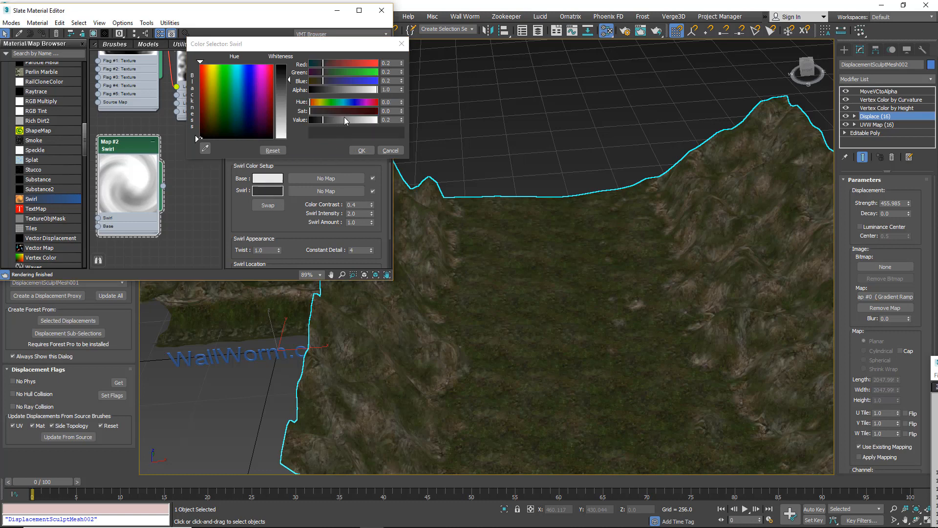
{"action": "left_click", "coordinate": [361, 151]}
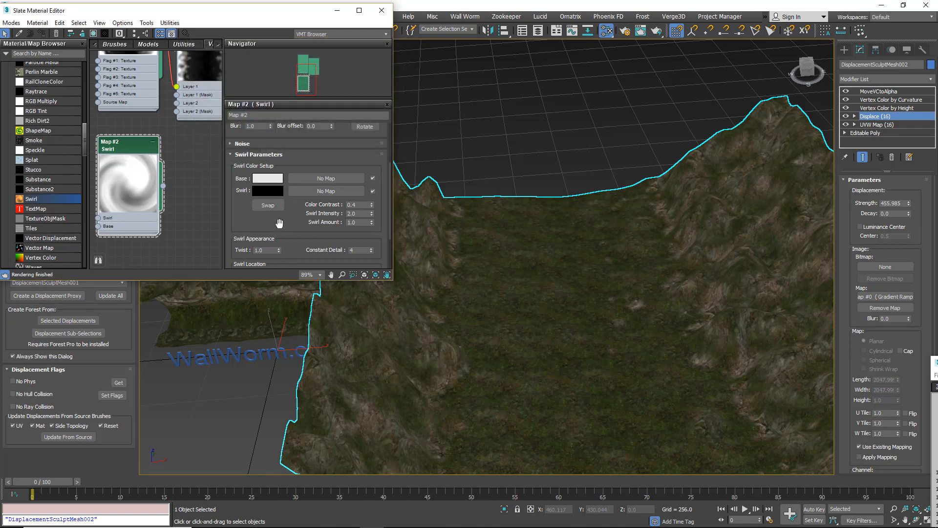
Step: Connect the Swirl map to Layer 2 of the Composite and assign the Composite as the Displace modifier's map
{"action": "left_click_drag", "start_coordinate": [164, 186], "coordinate": [177, 104]}
{"action": "scroll", "coordinate": [171, 135], "scroll_direction": "down", "scroll_amount": 3}
{"action": "scroll", "coordinate": [174, 137], "scroll_direction": "down", "scroll_amount": 2}
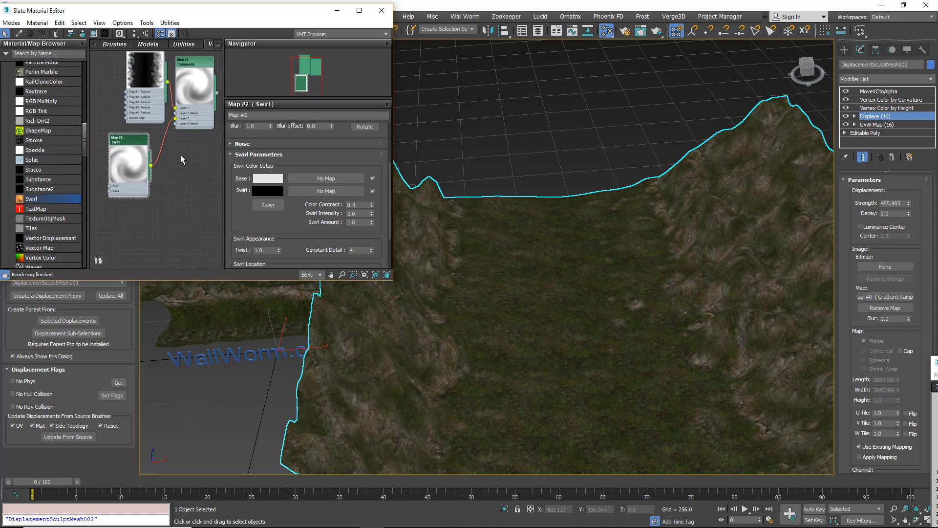
{"action": "middle_click_drag", "start_coordinate": [177, 150], "coordinate": [155, 186]}
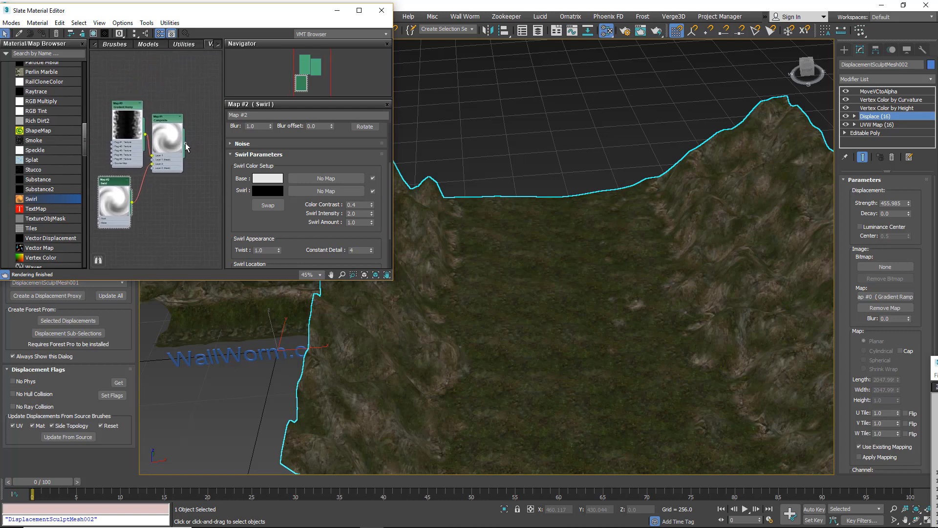
{"action": "left_click_drag", "start_coordinate": [186, 147], "coordinate": [886, 299]}
{"action": "left_click", "coordinate": [448, 297]}
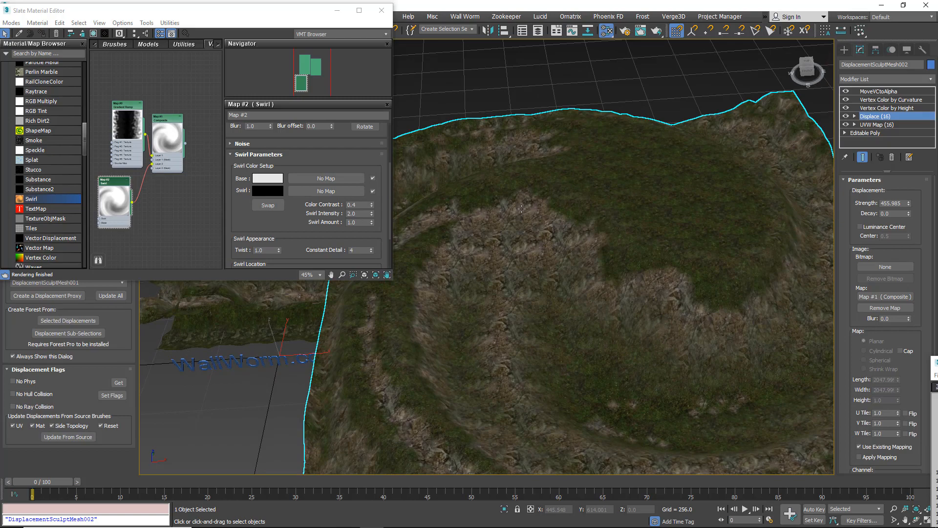
Step: Set the Swirl map's twist to 2.35 and inspect the displaced mesh from another angle
{"action": "middle_click_drag", "start_coordinate": [596, 239], "coordinate": [750, 242], "text": "alt"}
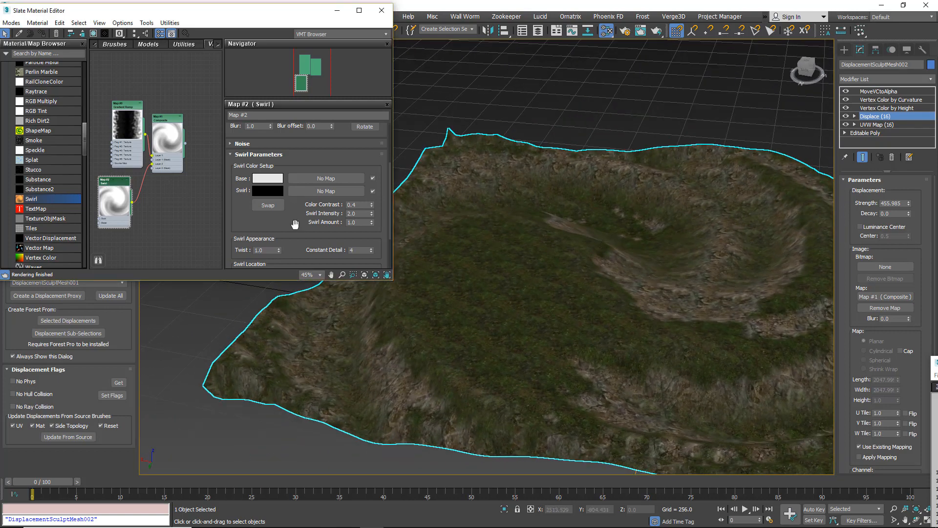
{"action": "scroll", "coordinate": [297, 222], "scroll_direction": "down", "scroll_amount": 2}
{"action": "left_click_drag", "start_coordinate": [280, 220], "coordinate": [291, 208]}
{"action": "scroll", "coordinate": [503, 263], "scroll_direction": "up", "scroll_amount": 6}
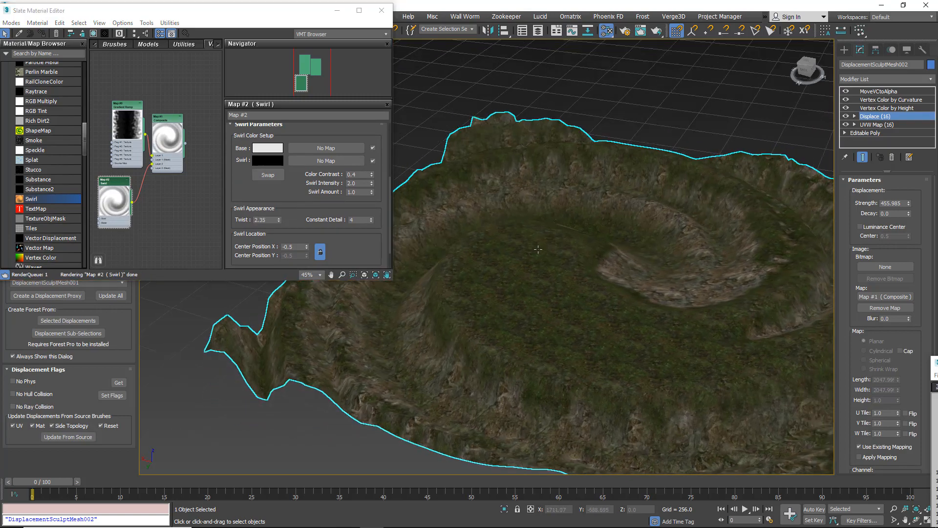
{"action": "middle_click_drag", "start_coordinate": [504, 264], "coordinate": [557, 256], "text": "alt"}
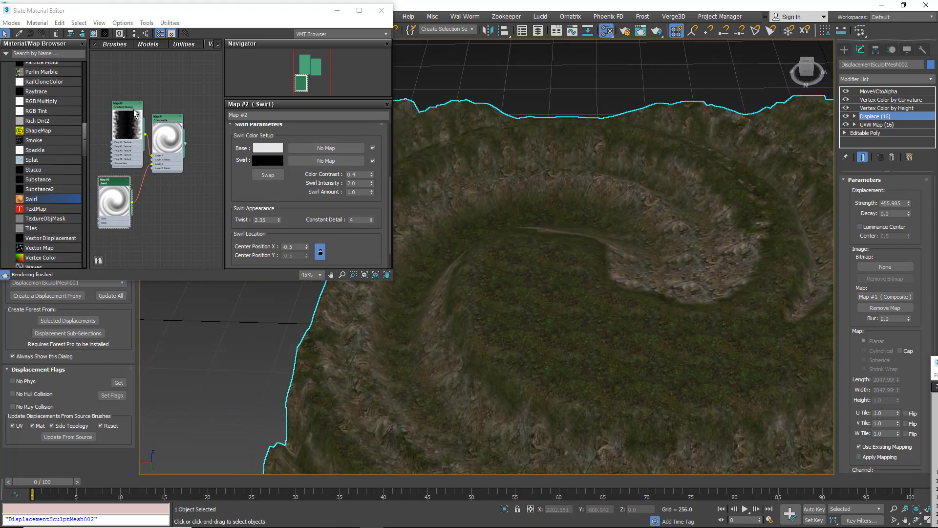
Step: Move the Gradient Ramp node farther from the Composite node and open the Composite map's layer settings
{"action": "left_click_drag", "start_coordinate": [134, 111], "coordinate": [113, 101]}
{"action": "scroll", "coordinate": [167, 146], "scroll_direction": "up", "scroll_amount": 3}
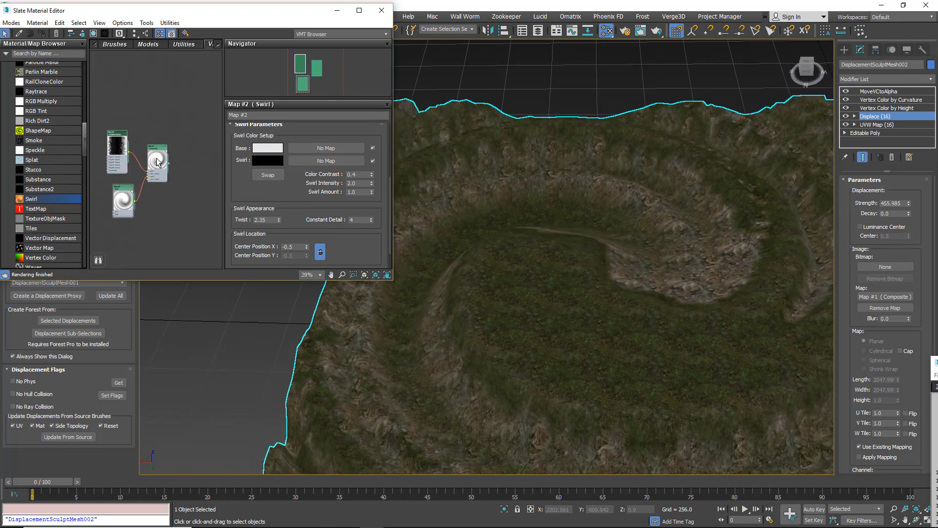
{"action": "double_click", "coordinate": [157, 142]}
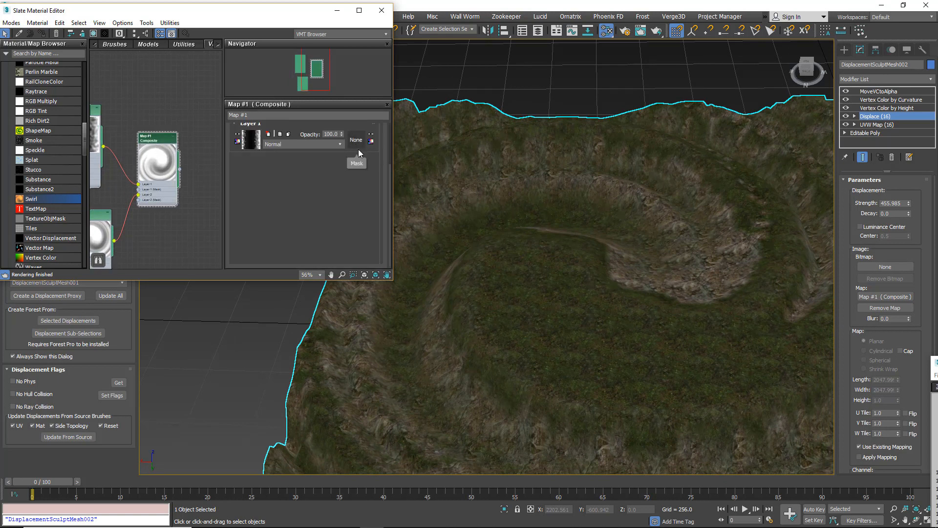
{"action": "left_click_drag", "start_coordinate": [389, 186], "coordinate": [389, 143]}
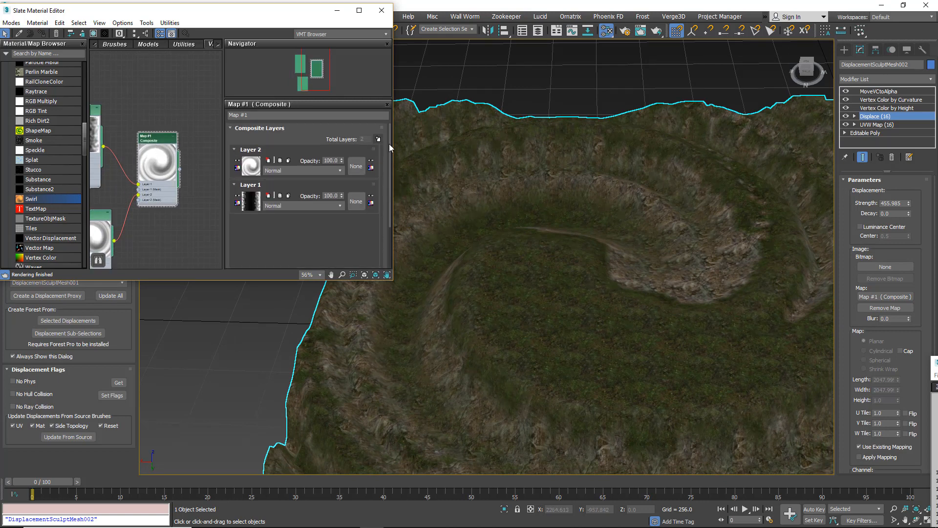
Step: Try the Multiply blend mode on the Composite's Swirl layer
{"action": "left_click", "coordinate": [294, 170]}
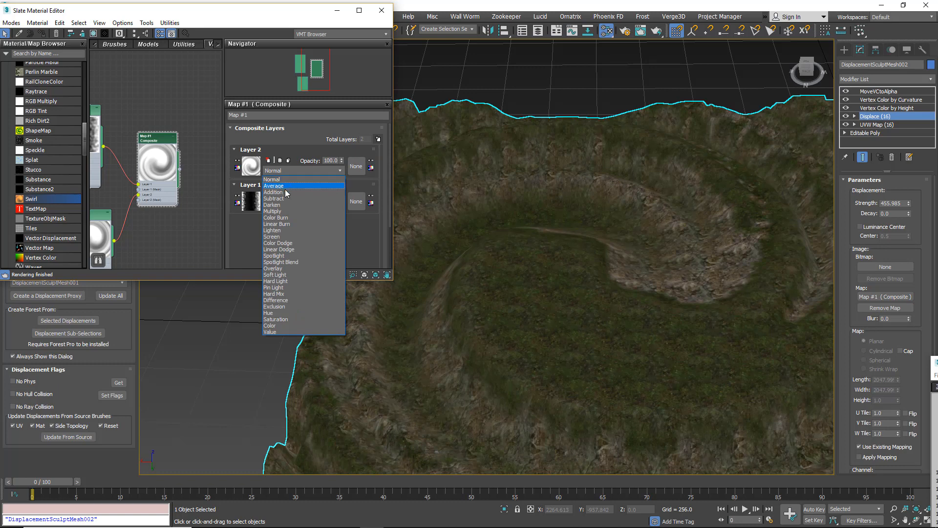
{"action": "left_click", "coordinate": [283, 211]}
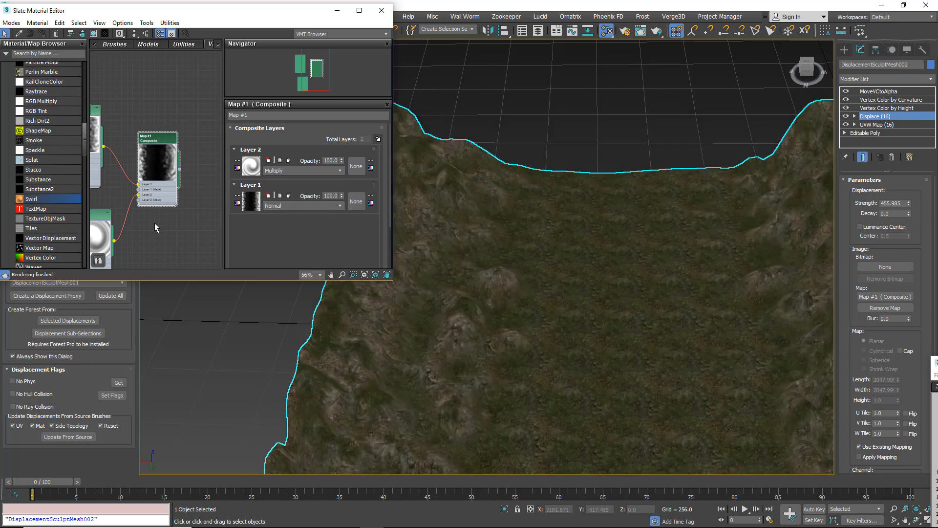
{"action": "mouse_move", "coordinate": [151, 225]}
{"action": "middle_mouse_down"}
{"action": "mouse_move", "coordinate": [176, 209]}
{"action": "mouse_move", "coordinate": [162, 214]}
{"action": "middle_mouse_up"}
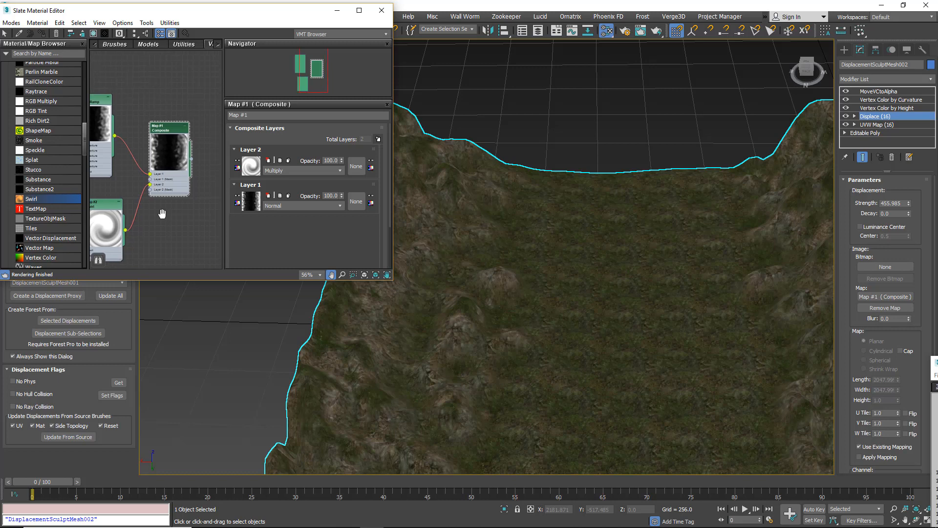
Step: Set the blend mode of the Composite's Layer 2 to Addition and inspect the displaced terrain
{"action": "left_click", "coordinate": [285, 170]}
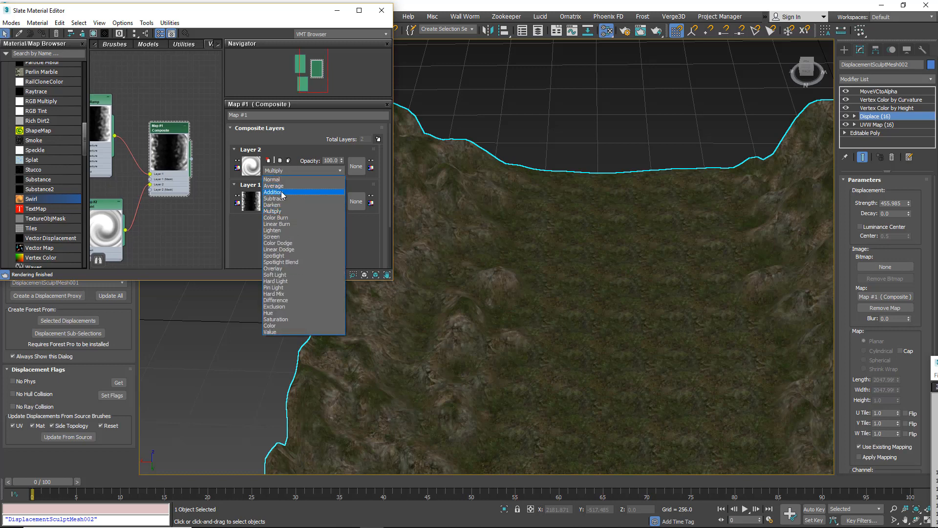
{"action": "left_click", "coordinate": [282, 192]}
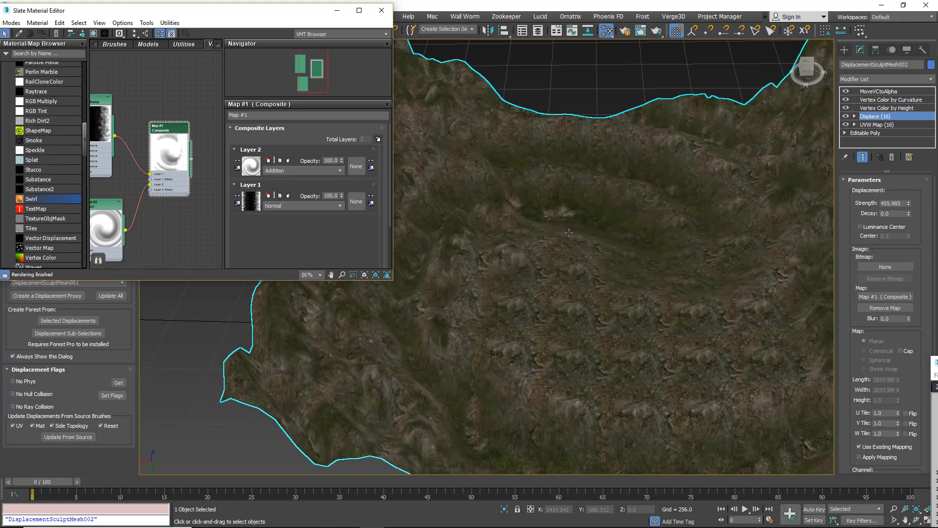
{"action": "scroll", "coordinate": [569, 233], "scroll_direction": "down", "scroll_amount": 10}
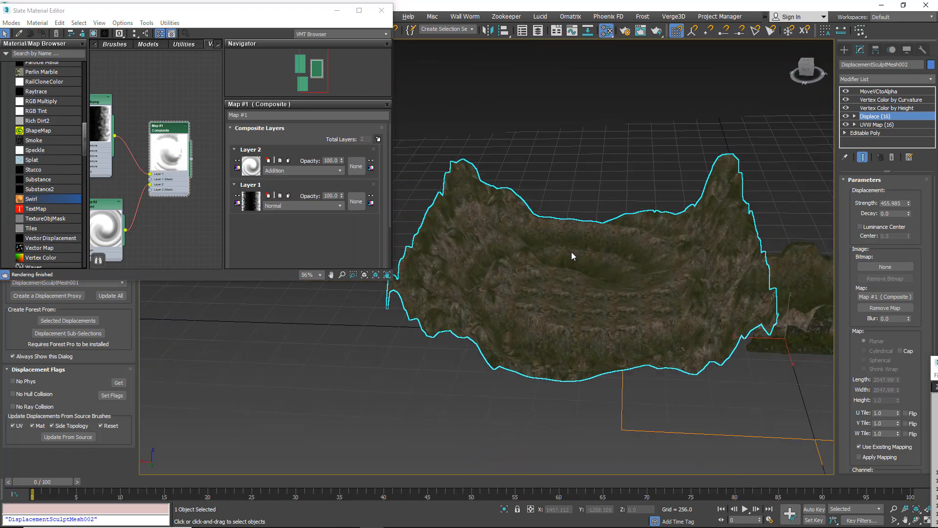
{"action": "scroll", "coordinate": [572, 252], "scroll_direction": "up", "scroll_amount": 12}
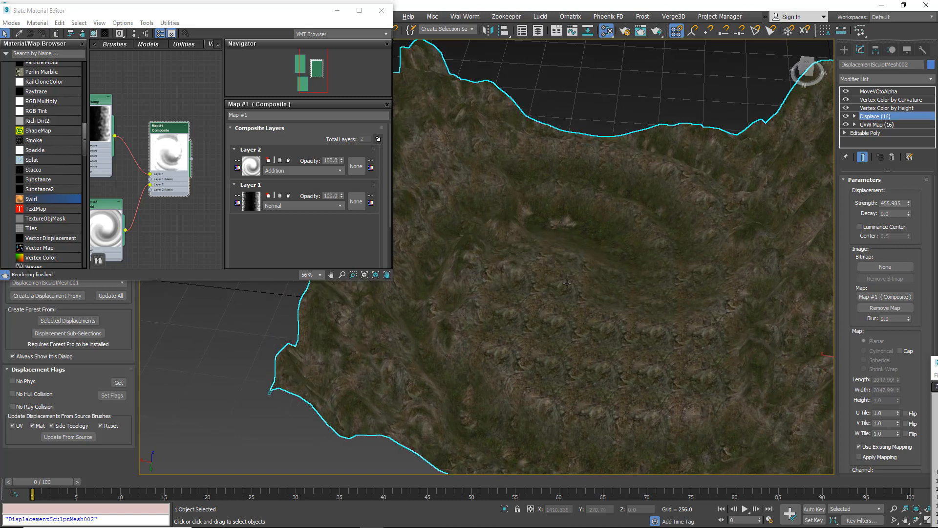
{"action": "scroll", "coordinate": [568, 282], "scroll_direction": "down", "scroll_amount": 2}
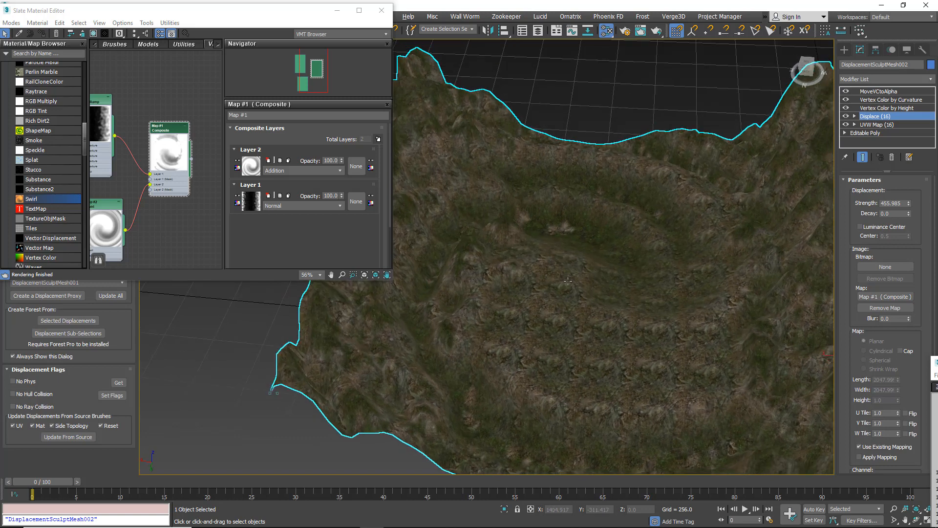
Step: Turn off tiling in both U and V for the Swirl map
{"action": "double_click", "coordinate": [120, 206]}
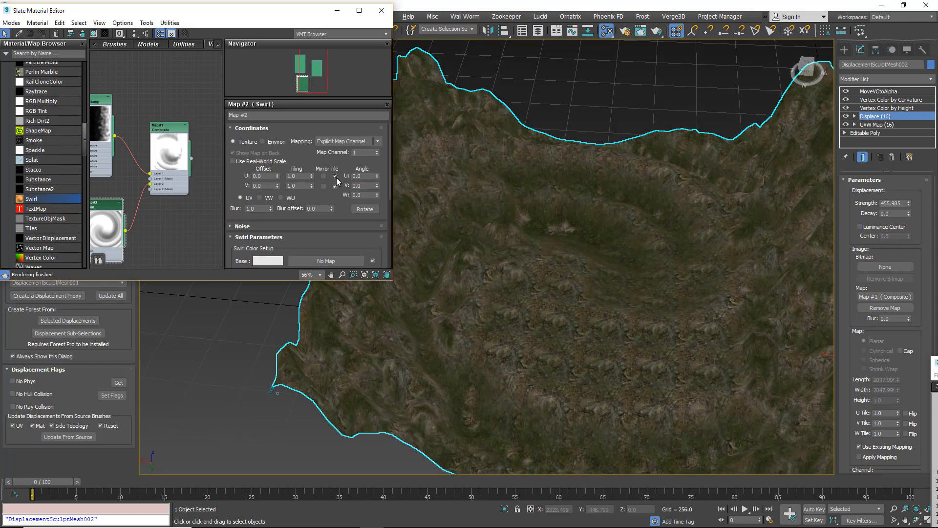
{"action": "left_click", "coordinate": [336, 177]}
{"action": "left_click", "coordinate": [335, 186]}
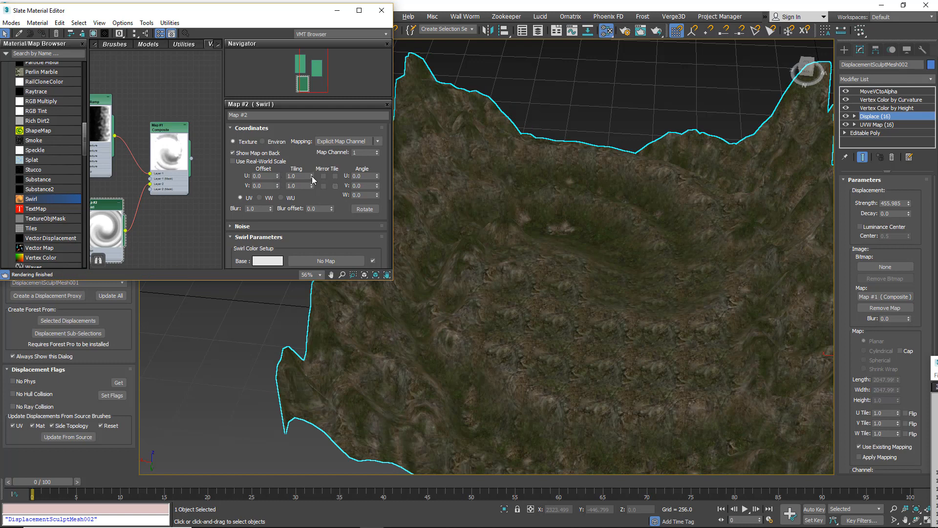
Step: Try a Swirl map tiling of 1.6 in U and 1.7 in V and inspect the displaced terrain
{"action": "left_click_drag", "start_coordinate": [311, 177], "coordinate": [313, 174]}
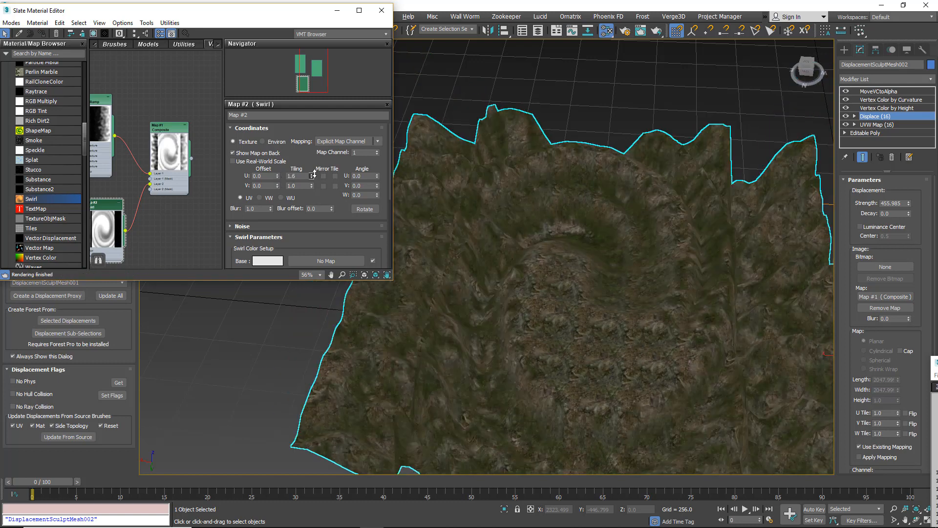
{"action": "left_click_drag", "start_coordinate": [311, 187], "coordinate": [312, 184]}
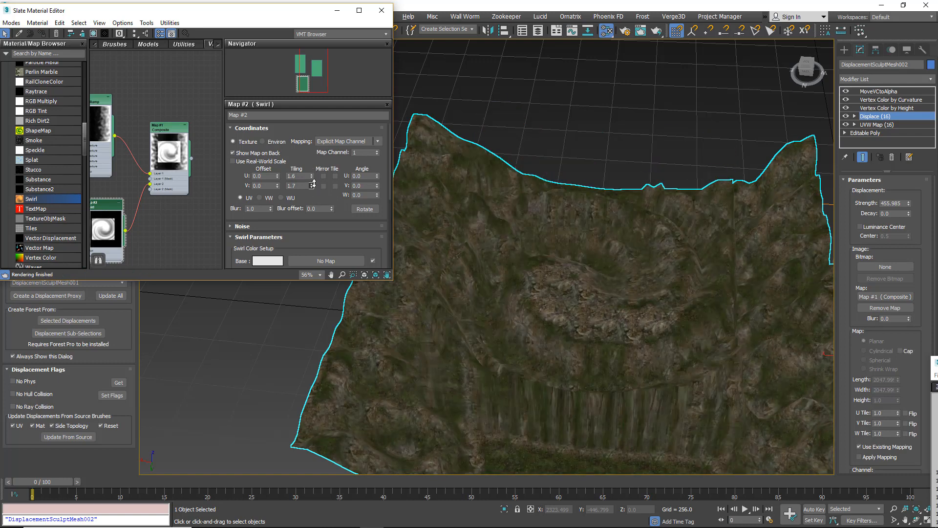
{"action": "middle_click_drag", "start_coordinate": [587, 279], "coordinate": [576, 254], "text": "alt"}
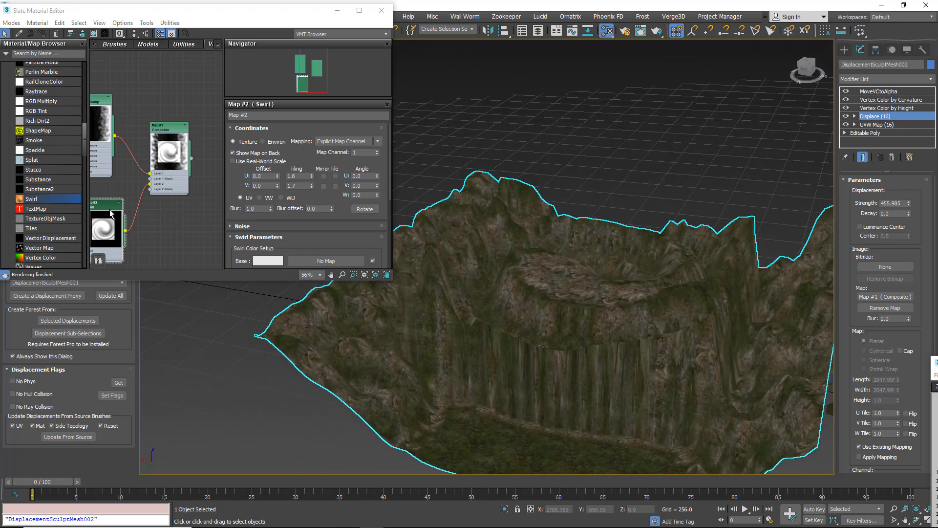
Step: Rearrange the Swirl node so it sits below the Gradient Ramp node, clear of the Composite node
{"action": "left_click_drag", "start_coordinate": [109, 209], "coordinate": [126, 193]}
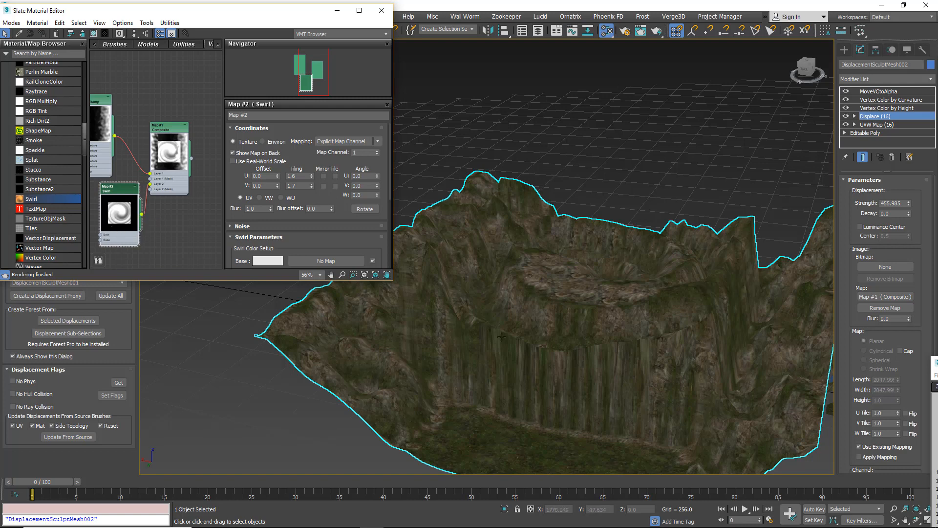
{"action": "middle_click_drag", "start_coordinate": [610, 342], "coordinate": [632, 356], "text": "alt"}
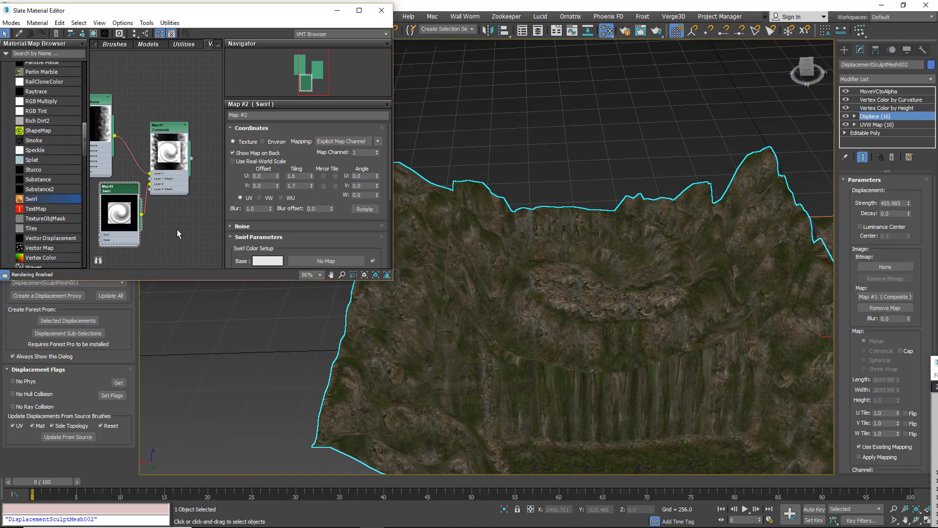
{"action": "scroll", "coordinate": [176, 230], "scroll_direction": "down", "scroll_amount": 1}
{"action": "middle_click_drag", "start_coordinate": [176, 230], "coordinate": [184, 212]}
{"action": "left_click_drag", "start_coordinate": [125, 175], "coordinate": [110, 174]}
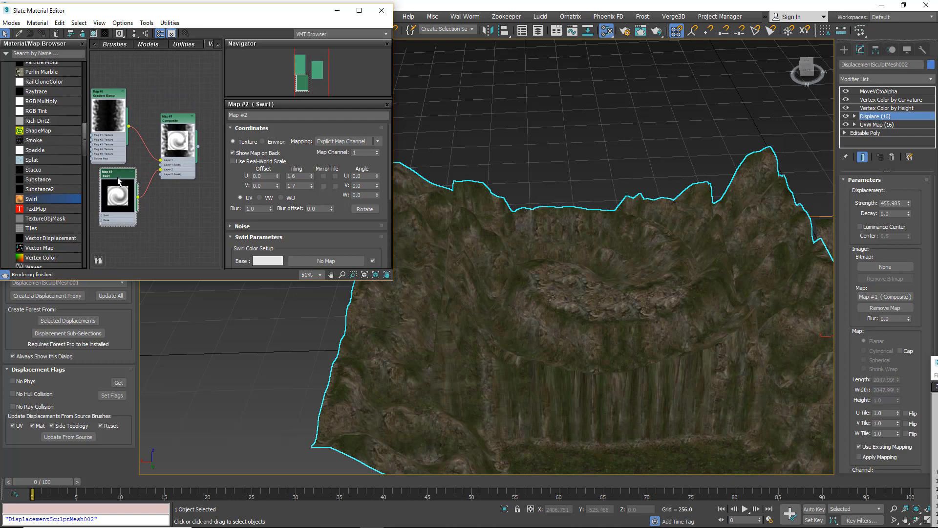
{"action": "left_click_drag", "start_coordinate": [118, 183], "coordinate": [117, 188]}
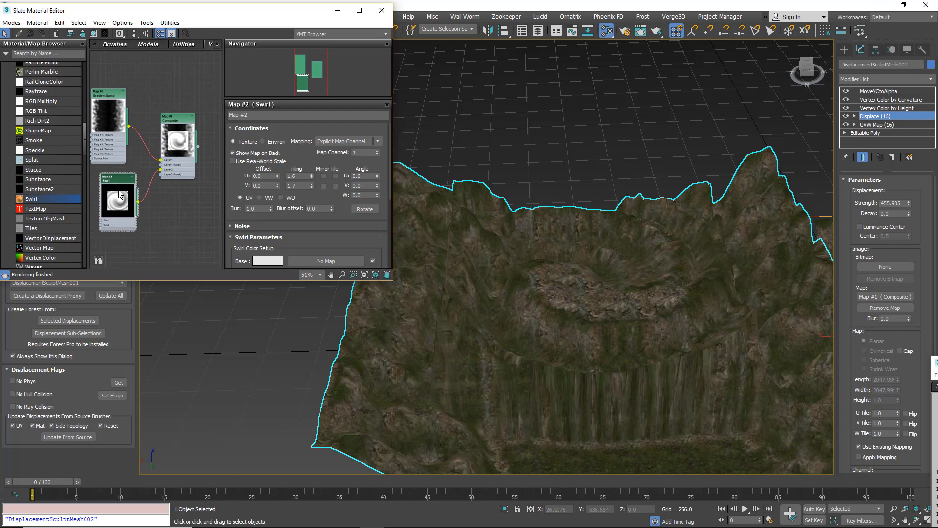
{"action": "middle_click_drag", "start_coordinate": [145, 213], "coordinate": [162, 214]}
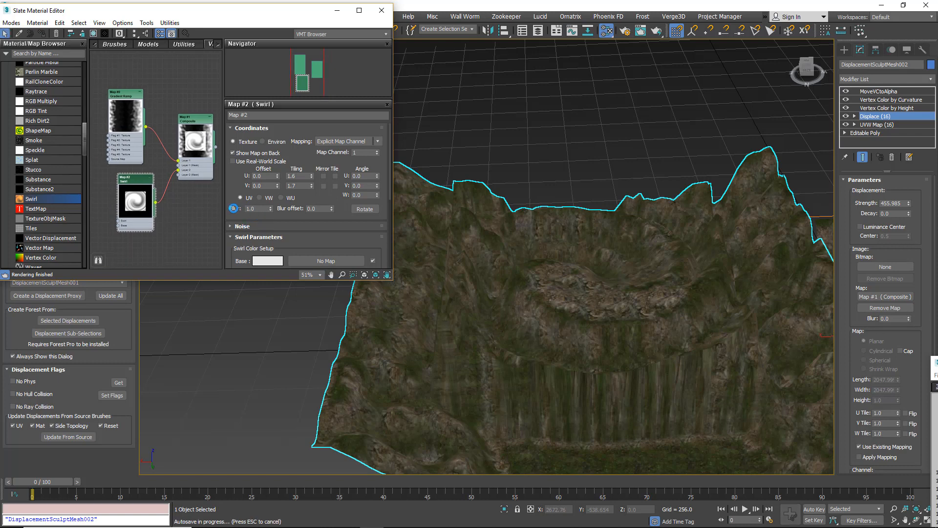
Step: Try darkening the Swirl map's Base color to 0.227 RGB and move the Swirl node farther below the Gradient Ramp
{"action": "left_click_drag", "start_coordinate": [233, 209], "coordinate": [233, 154]}
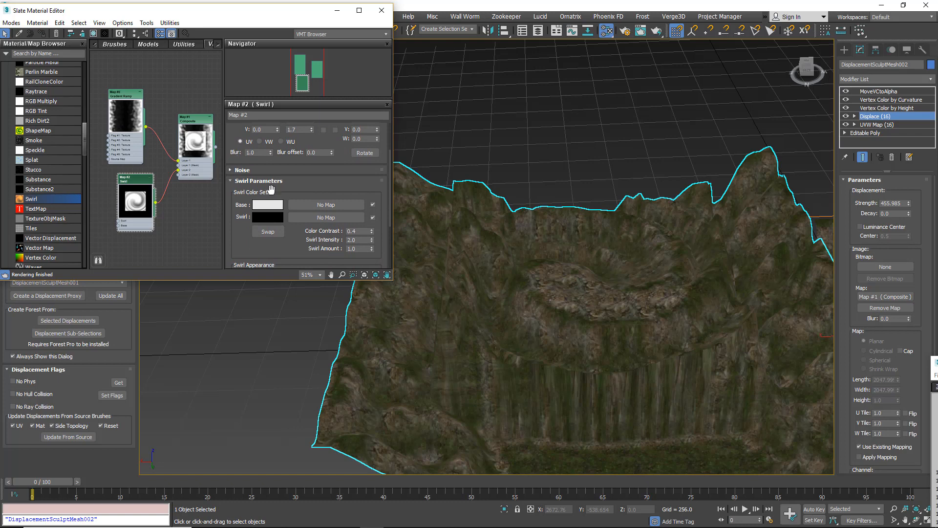
{"action": "left_click", "coordinate": [266, 205]}
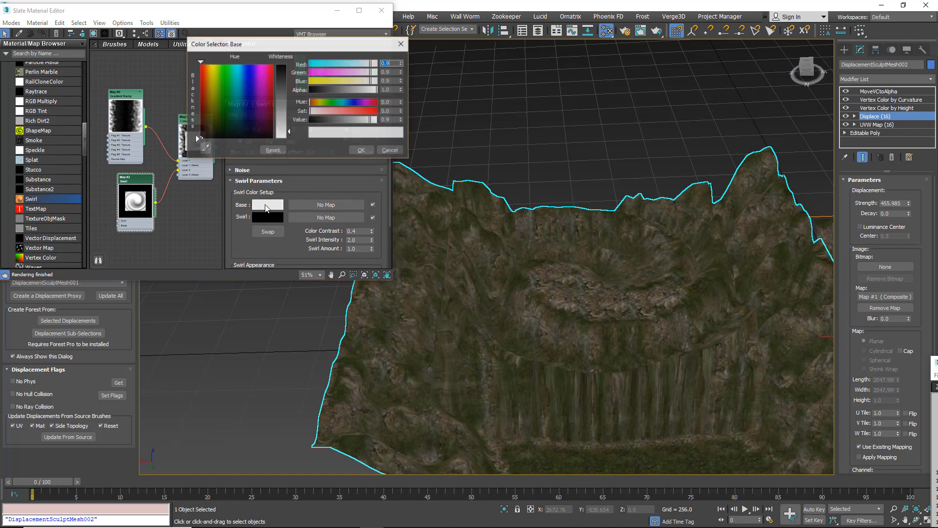
{"action": "left_click", "coordinate": [282, 104]}
{"action": "left_click_drag", "start_coordinate": [282, 104], "coordinate": [283, 82]}
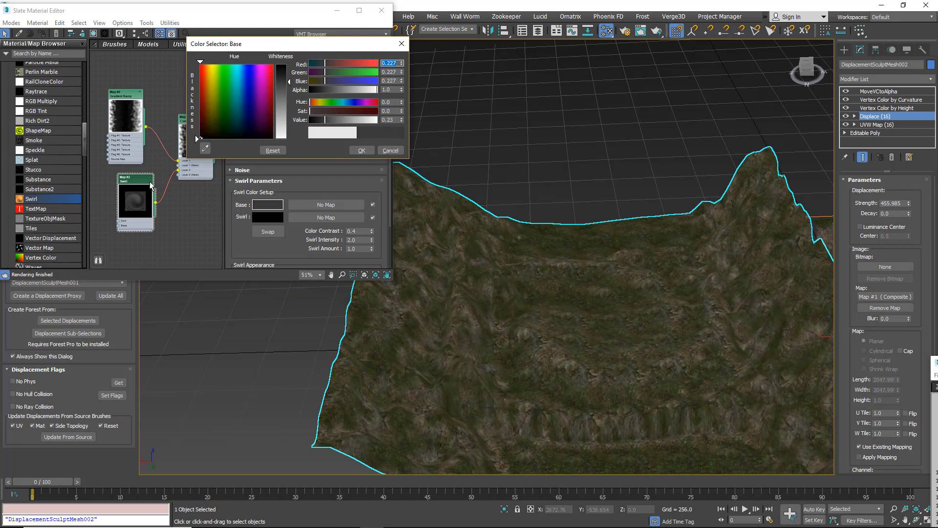
{"action": "left_click_drag", "start_coordinate": [143, 180], "coordinate": [128, 205]}
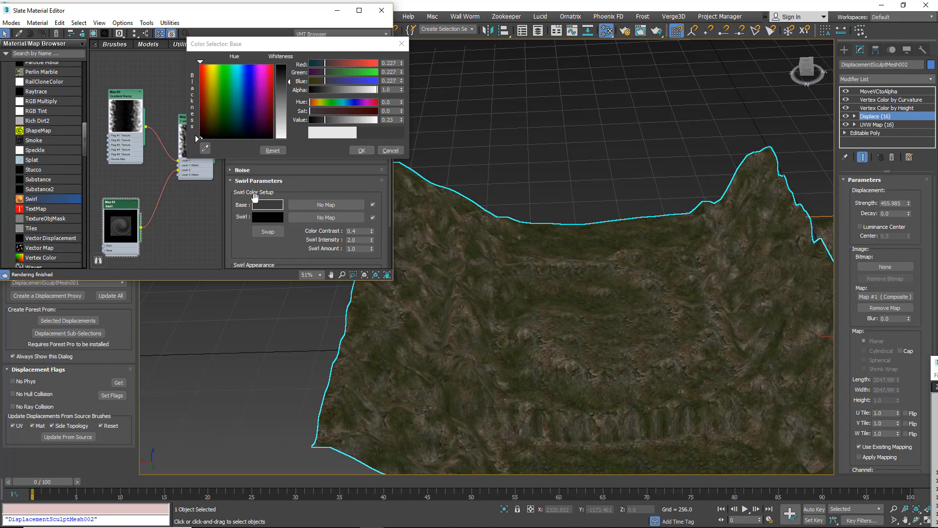
{"action": "left_click", "coordinate": [402, 43]}
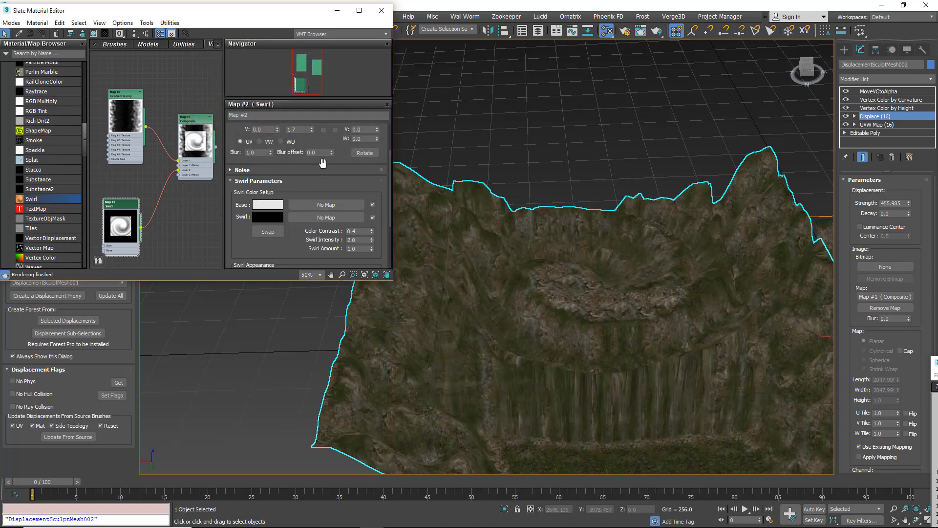
Step: Set the Swirl map's U and V tiling to 1.0
{"action": "left_click_drag", "start_coordinate": [323, 162], "coordinate": [325, 218]}
{"action": "left_click_drag", "start_coordinate": [303, 176], "coordinate": [195, 176]}
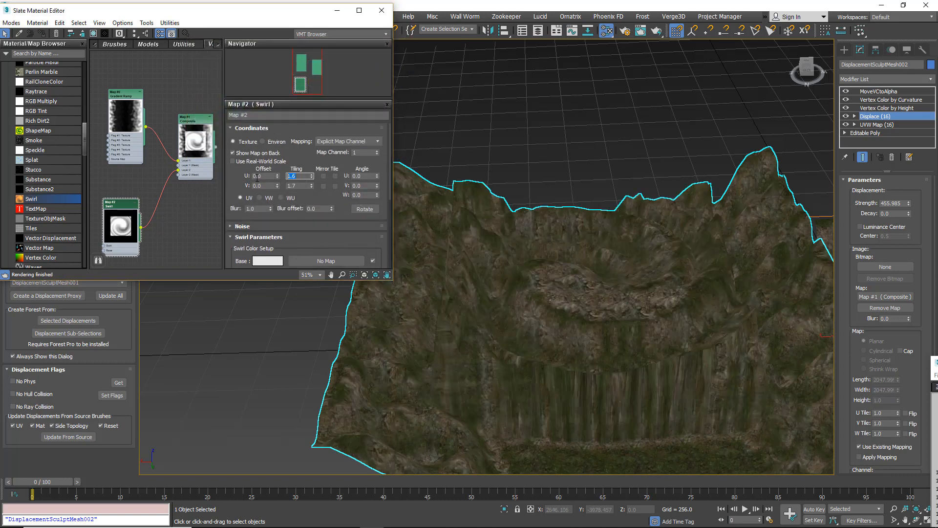
{"action": "type", "text": "1"}
{"action": "left_click_drag", "start_coordinate": [310, 186], "coordinate": [286, 186]}
{"action": "type", "text": "1"}
{"action": "key", "text": "Return"}
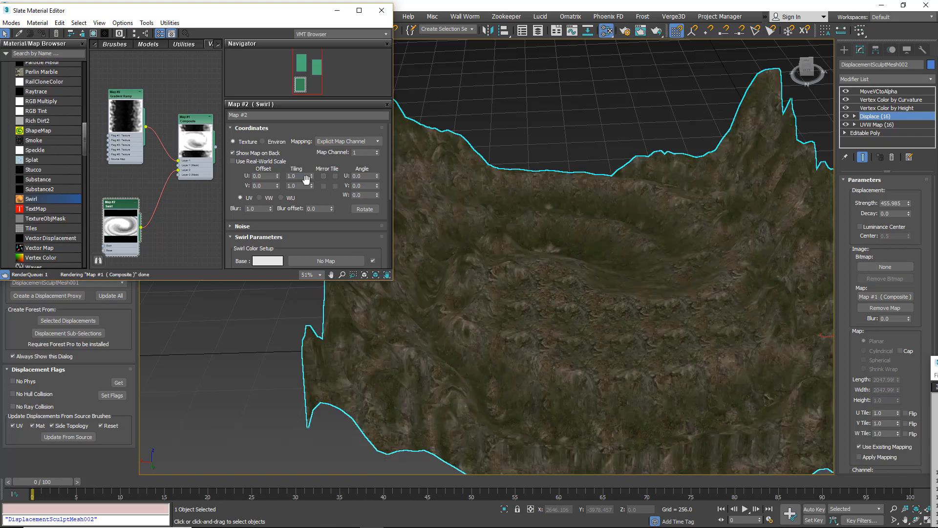
Step: In the Vertex Color by Height modifier, set the Normalize operator's Min to 0.200 and Max to 1.715
{"action": "middle_click_drag", "start_coordinate": [545, 267], "coordinate": [542, 364], "text": "alt"}
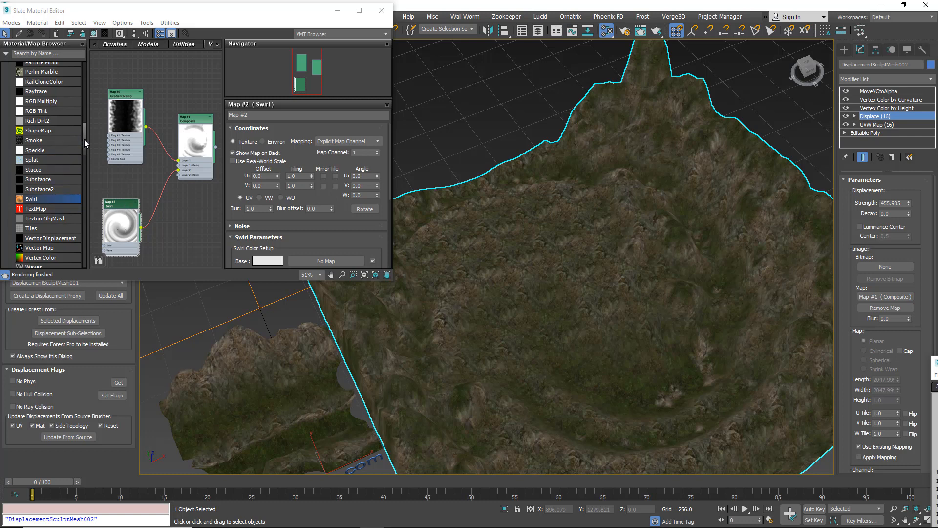
{"action": "left_click_drag", "start_coordinate": [84, 139], "coordinate": [80, 114]}
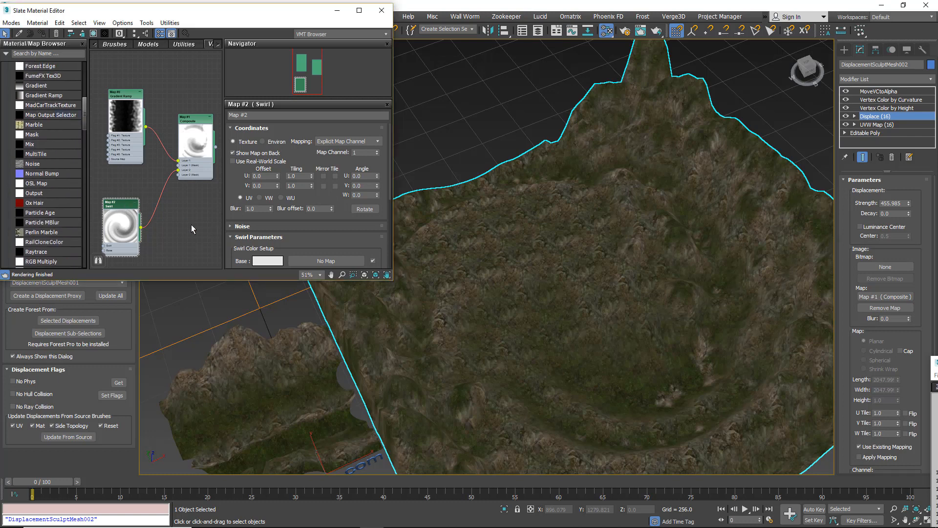
{"action": "middle_click_drag", "start_coordinate": [613, 296], "coordinate": [720, 276], "text": "alt"}
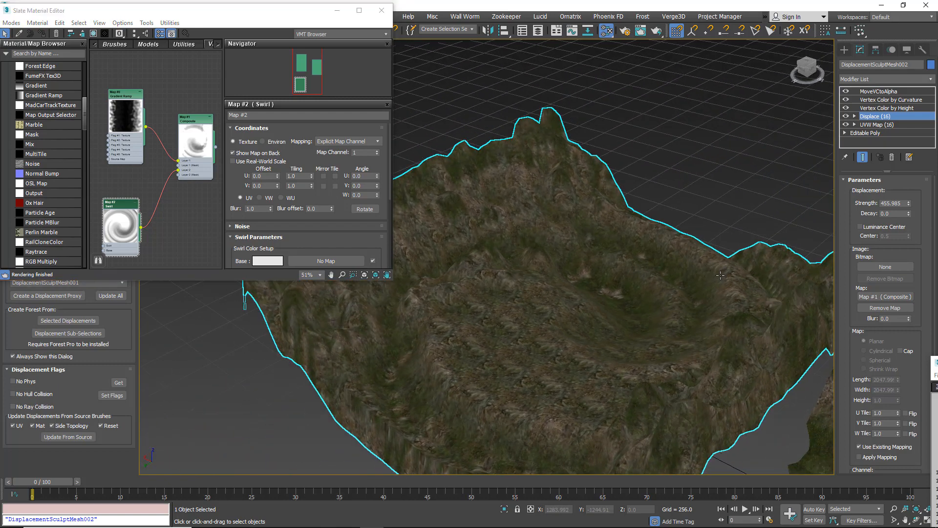
{"action": "mouse_move", "coordinate": [552, 329]}
{"action": "middle_mouse_down", "text": "alt"}
{"action": "mouse_move", "coordinate": [598, 320]}
{"action": "mouse_move", "coordinate": [655, 286]}
{"action": "middle_mouse_up", "text": "alt"}
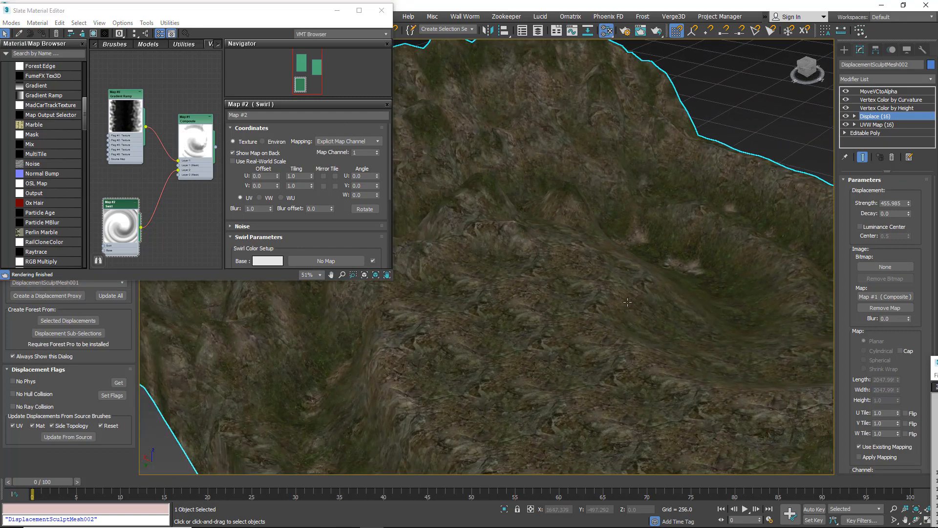
{"action": "left_click", "coordinate": [880, 109]}
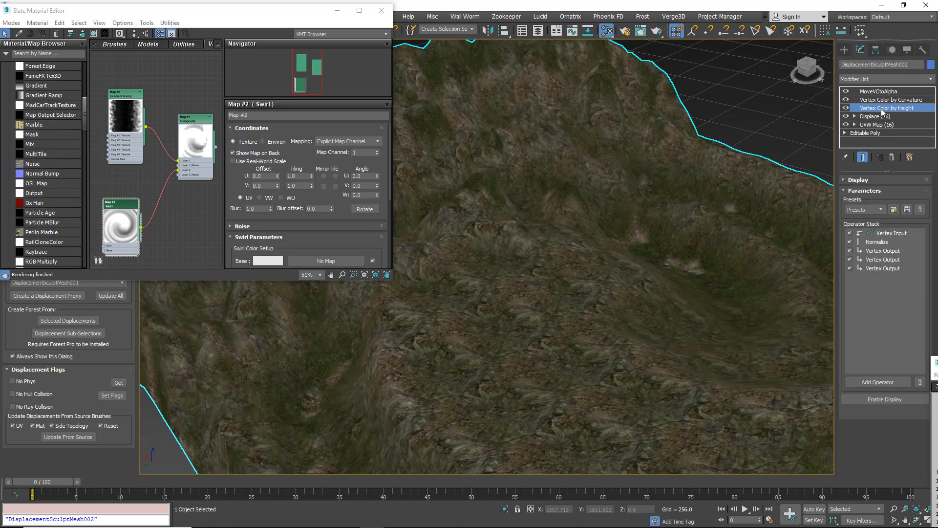
{"action": "left_click", "coordinate": [878, 243]}
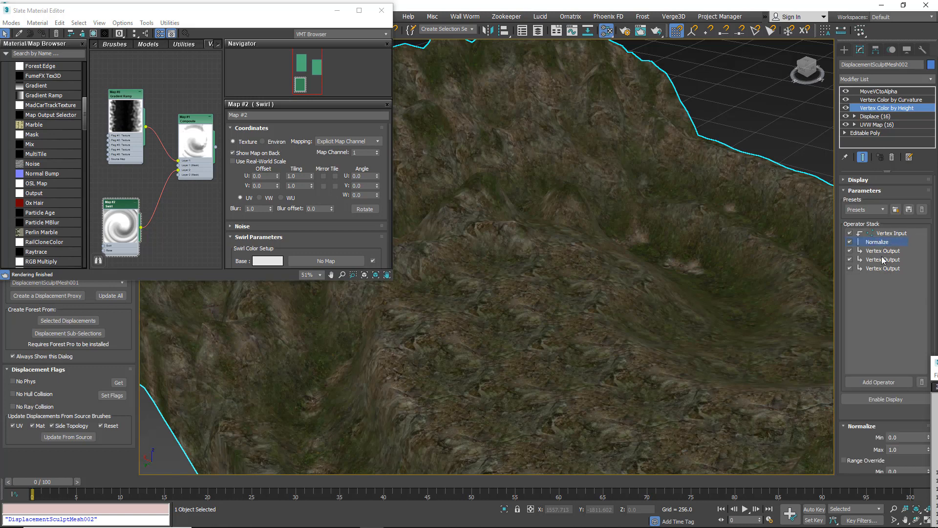
{"action": "scroll", "coordinate": [864, 440], "scroll_direction": "down", "scroll_amount": 2}
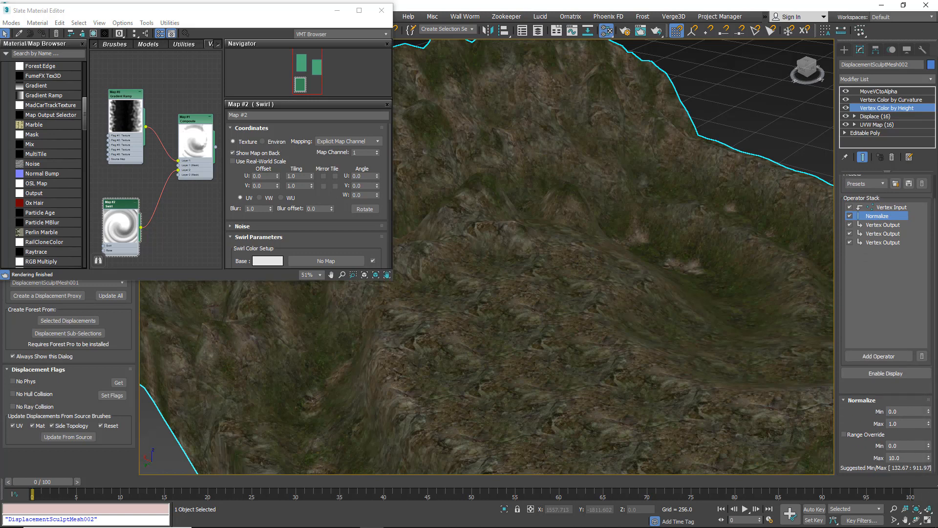
{"action": "left_click_drag", "start_coordinate": [930, 426], "coordinate": [933, 402]}
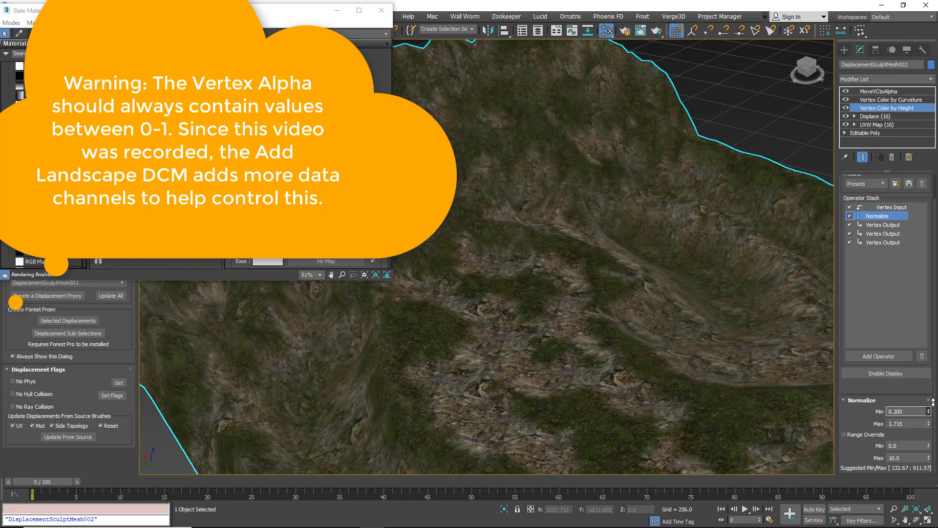
Step: Set the Smooth operator's amount to 1.145 in the Vertex Color by Curvature modifier and review the MoveVCtoAlpha settings
{"action": "left_click", "coordinate": [904, 100]}
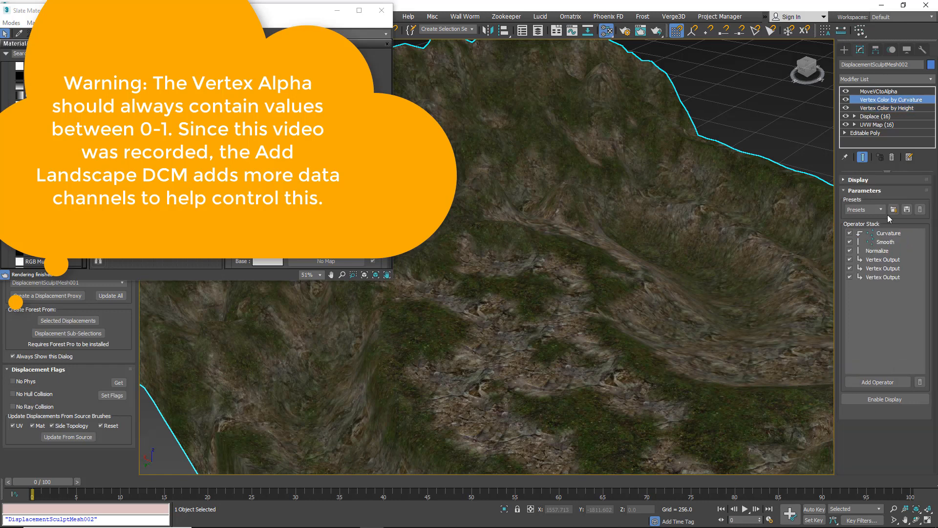
{"action": "left_click", "coordinate": [897, 242]}
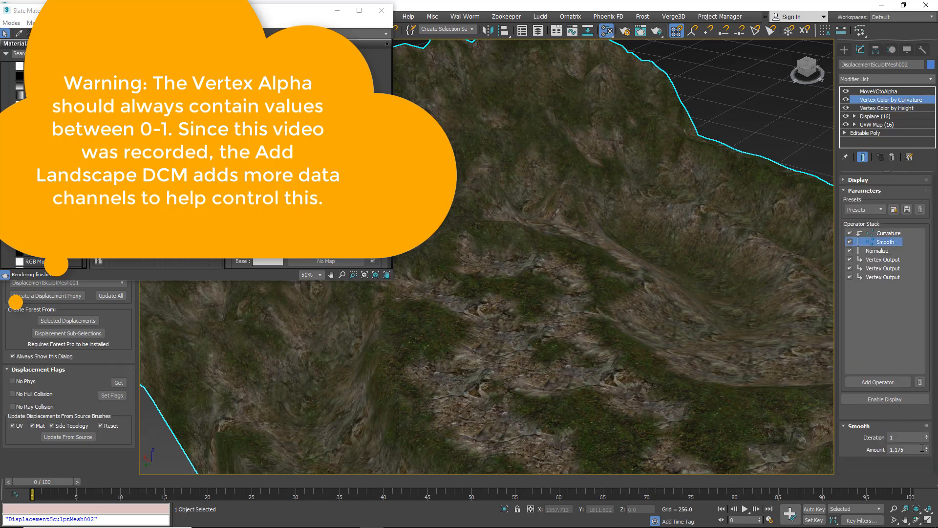
{"action": "mouse_move", "coordinate": [928, 451]}
{"action": "left_mouse_down"}
{"action": "mouse_move", "coordinate": [925, 424]}
{"action": "mouse_move", "coordinate": [921, 450]}
{"action": "left_mouse_up"}
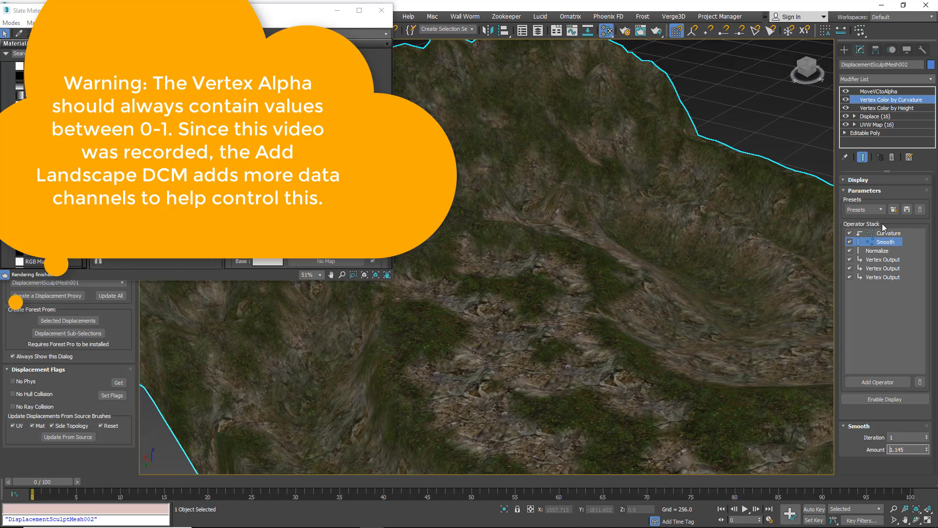
{"action": "left_click", "coordinate": [878, 92]}
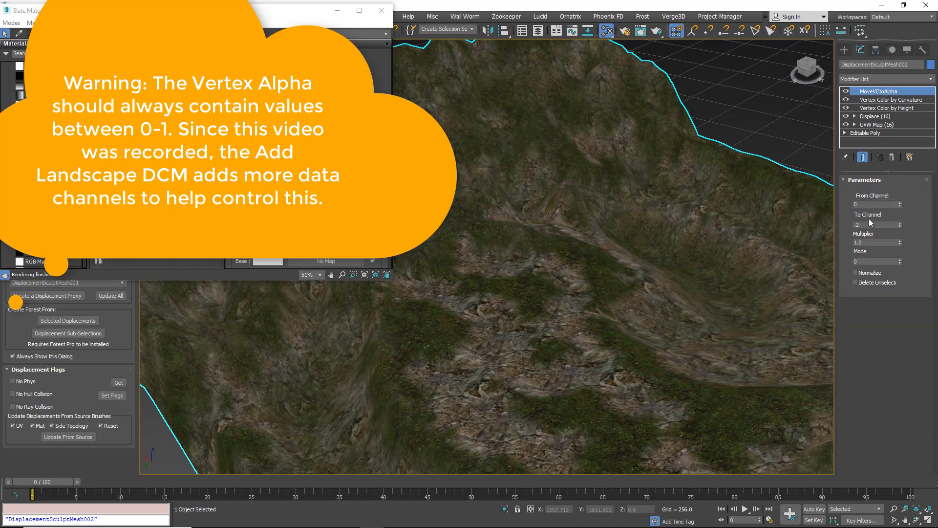
{"action": "left_click", "coordinate": [884, 100]}
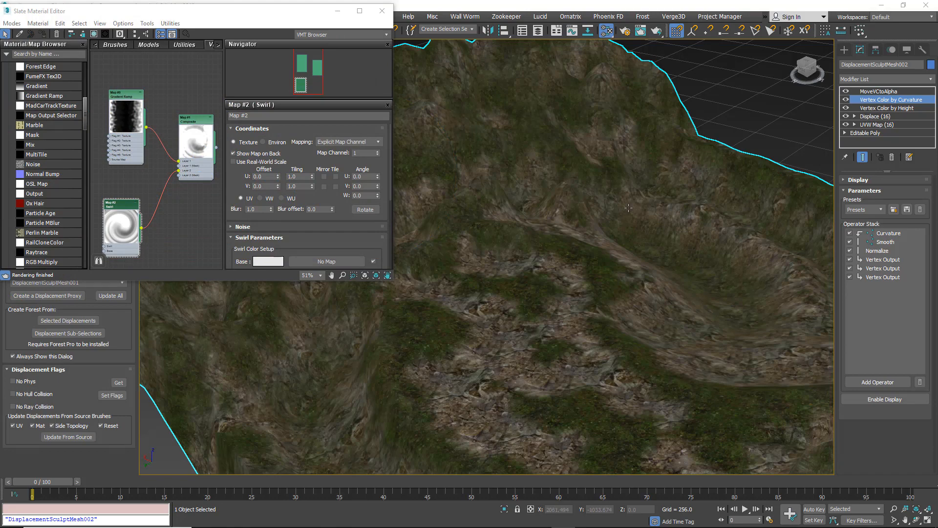
Step: Examine the grass and rock blending across the displaced terrain up close and as a whole
{"action": "scroll", "coordinate": [611, 249], "scroll_direction": "down", "scroll_amount": 6}
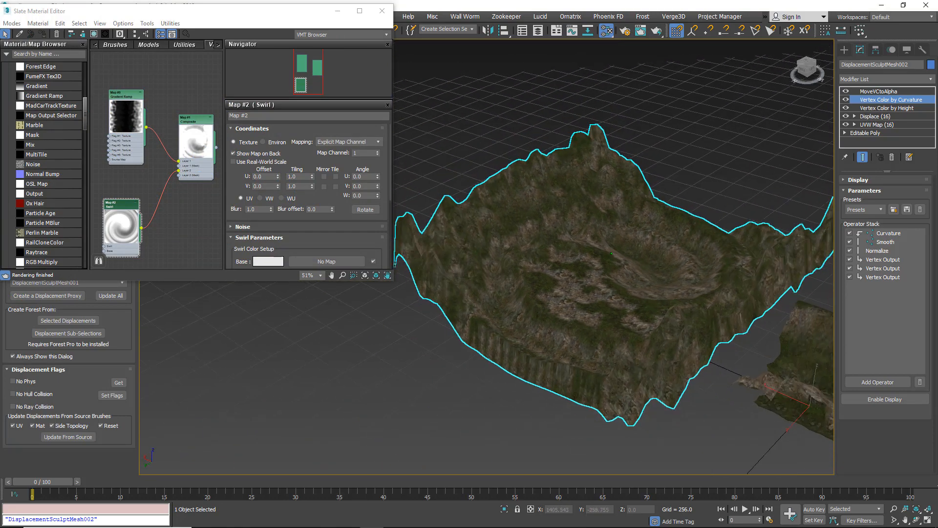
{"action": "scroll", "coordinate": [632, 293], "scroll_direction": "up", "scroll_amount": 5}
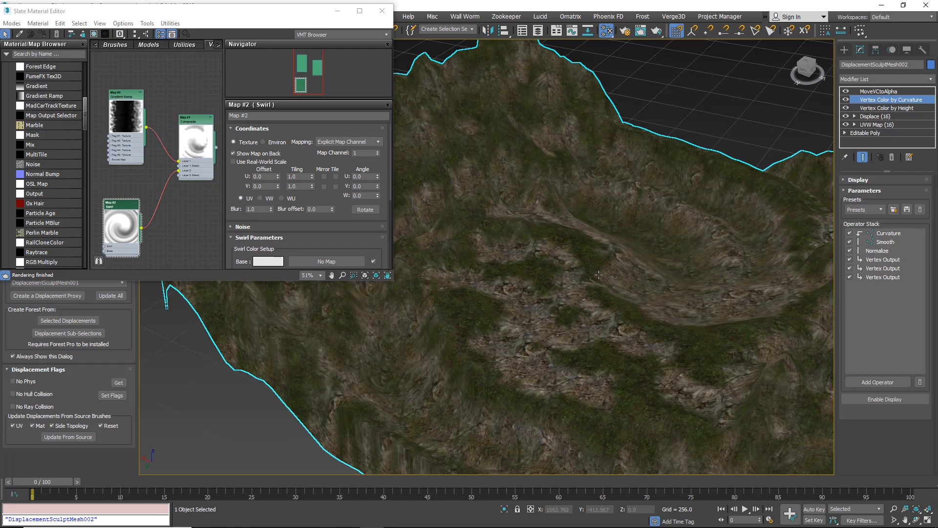
{"action": "scroll", "coordinate": [599, 271], "scroll_direction": "down", "scroll_amount": 10}
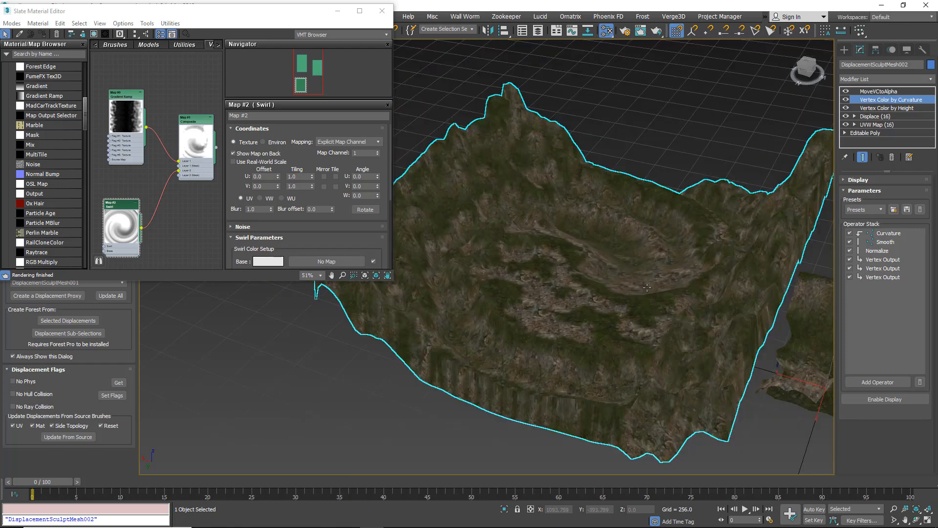
{"action": "scroll", "coordinate": [655, 332], "scroll_direction": "up", "scroll_amount": 3}
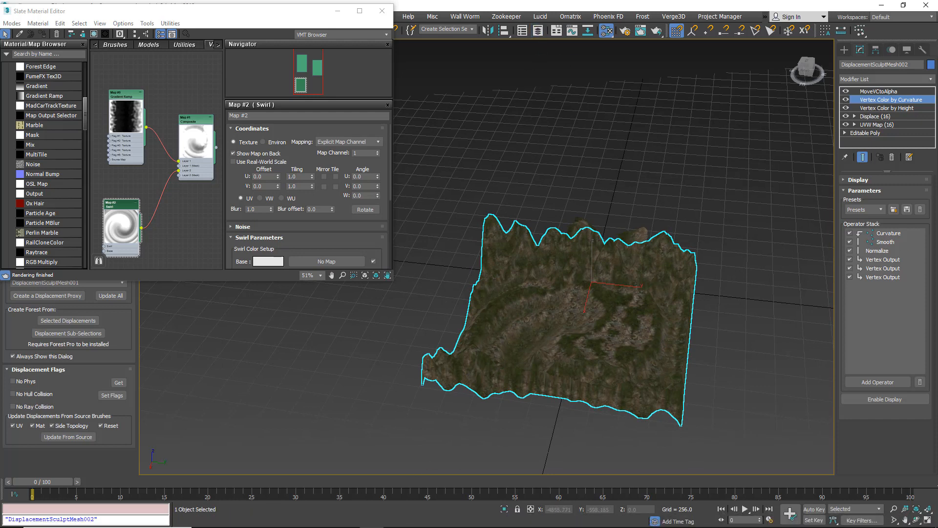
Step: Open the Layer Explorer, bring the flat grey slab into view and move the Slate Material Editor clear of it
{"action": "left_click", "coordinate": [539, 31]}
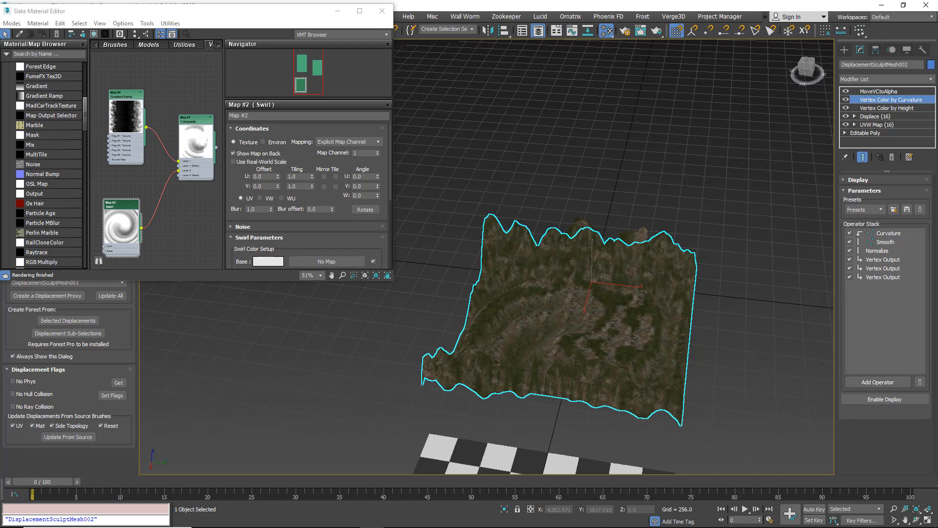
{"action": "middle_click_drag", "start_coordinate": [562, 452], "coordinate": [557, 266], "text": "alt"}
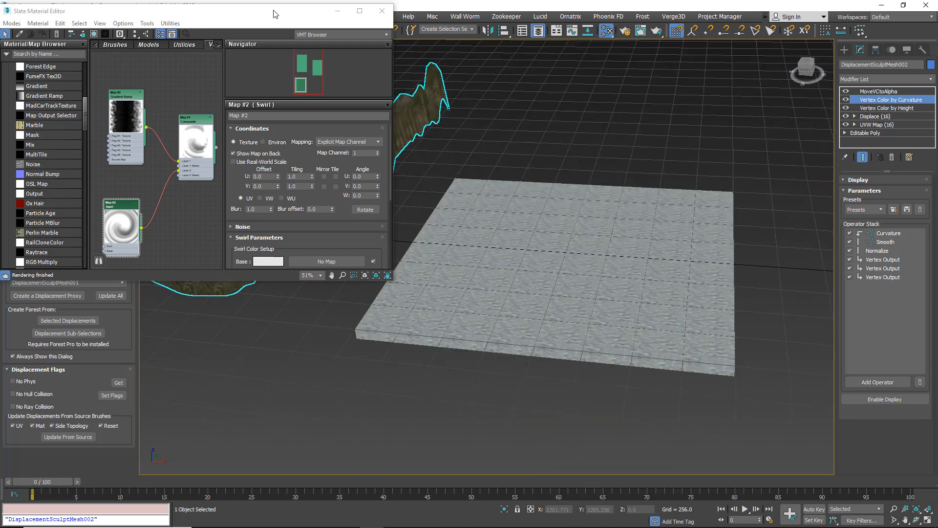
{"action": "left_click_drag", "start_coordinate": [274, 14], "coordinate": [153, 64]}
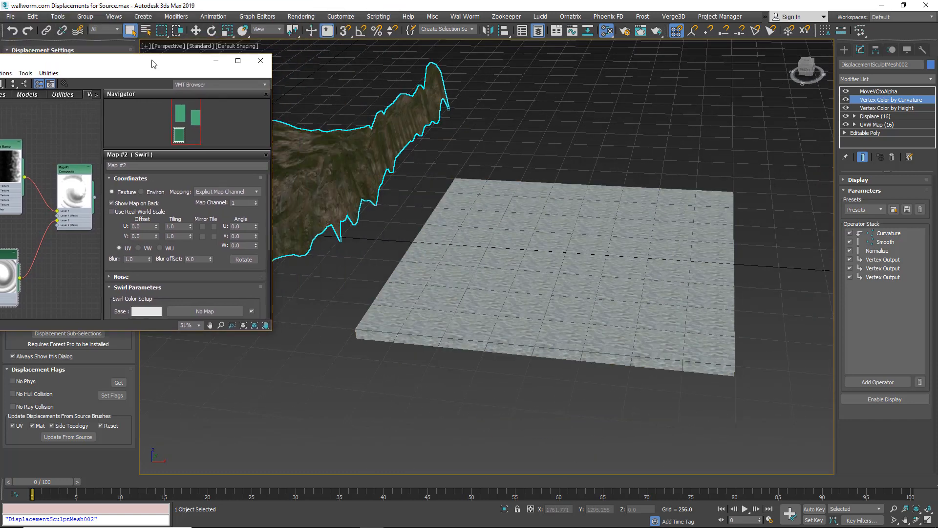
Step: Create displacements on only the selected quads of the flat grey slab and build a sculpt mesh from them
{"action": "left_click", "coordinate": [533, 294]}
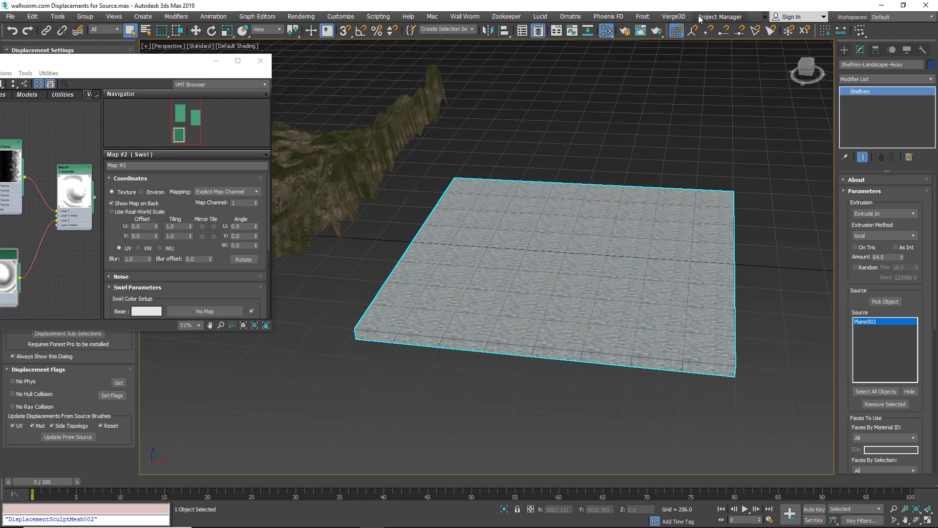
{"action": "left_click", "coordinate": [461, 17]}
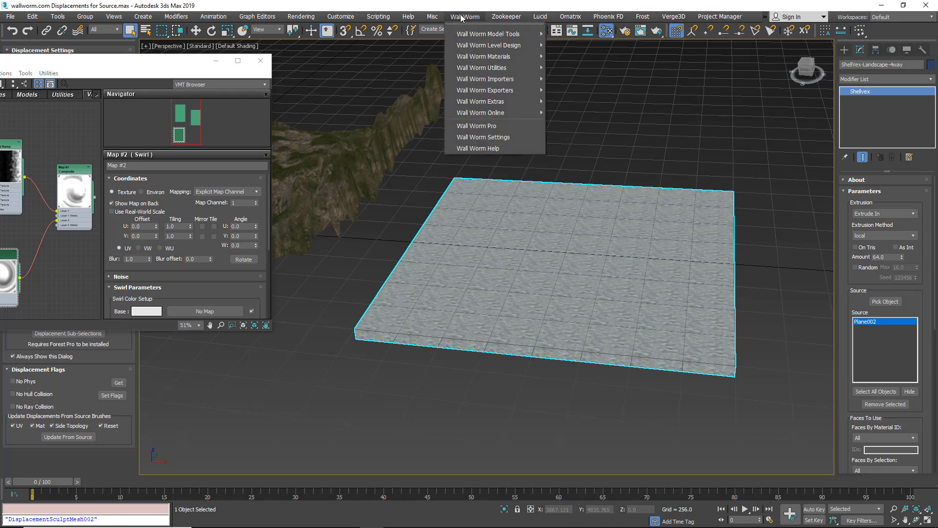
{"action": "left_click", "coordinate": [142, 58]}
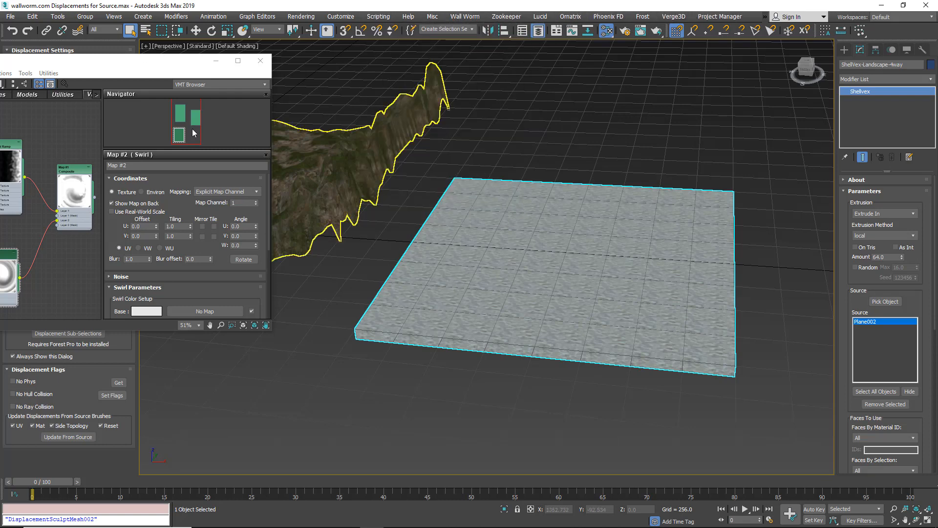
{"action": "left_click_drag", "start_coordinate": [95, 66], "coordinate": [354, 352]}
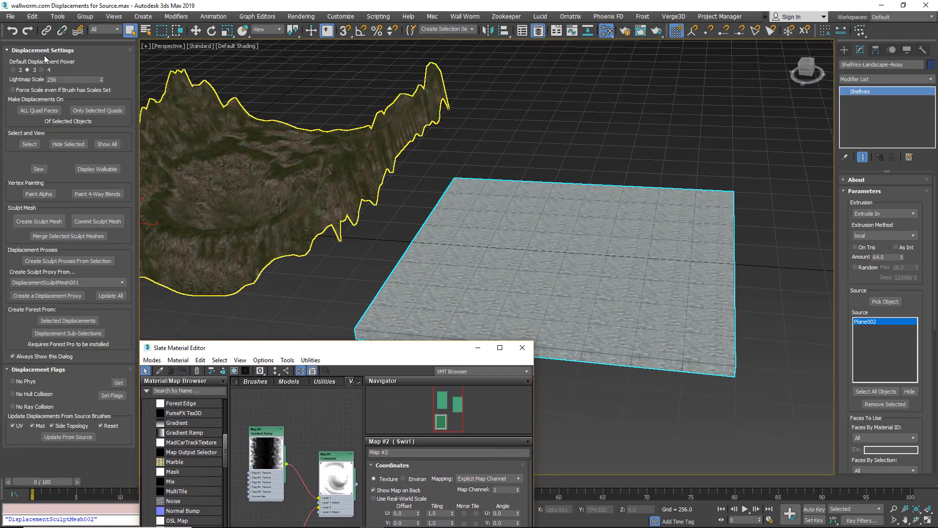
{"action": "left_click", "coordinate": [99, 111]}
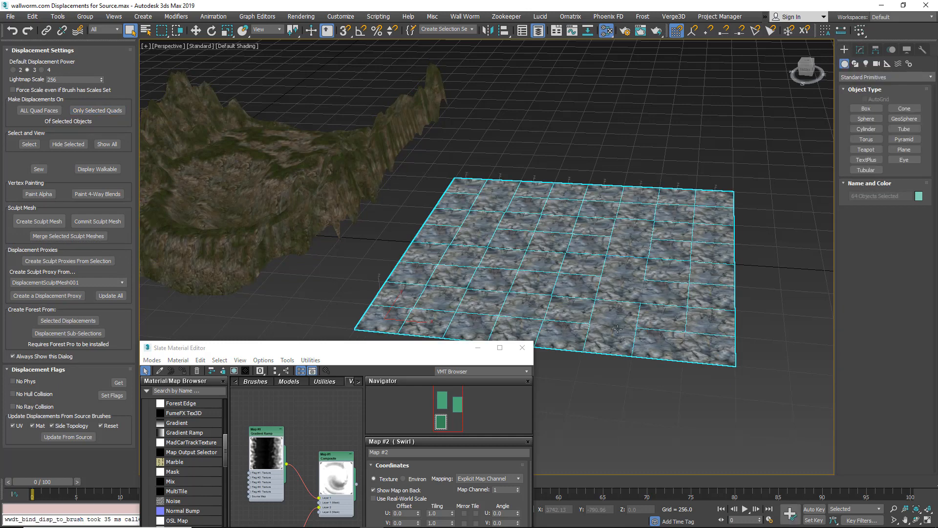
{"action": "left_click", "coordinate": [42, 223]}
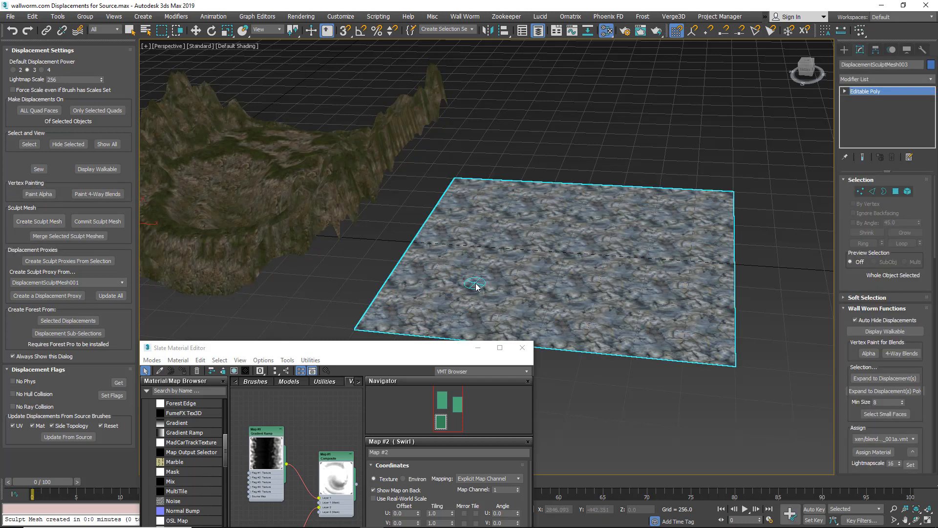
Step: Show the Freeform sculpting tools and look at the Push/Pull brush on the new sculpt mesh
{"action": "left_click", "coordinate": [558, 31]}
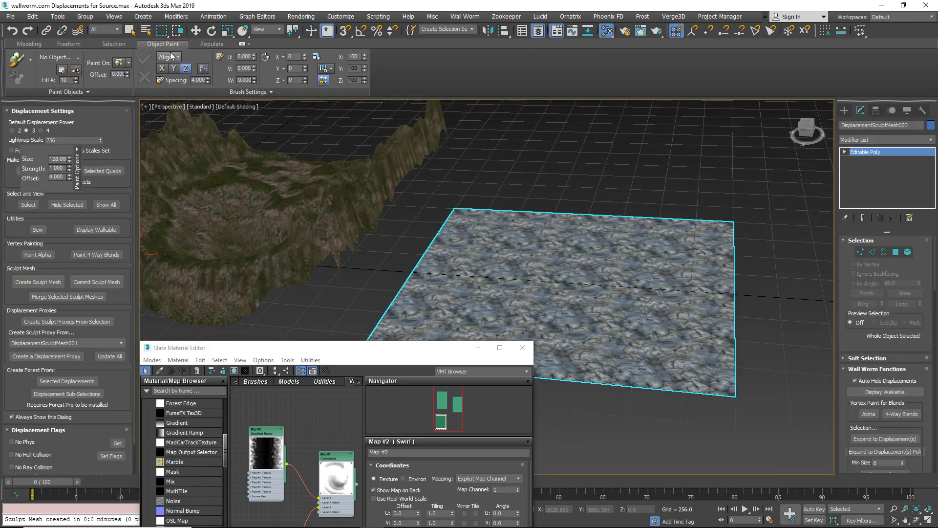
{"action": "left_click", "coordinate": [68, 43]}
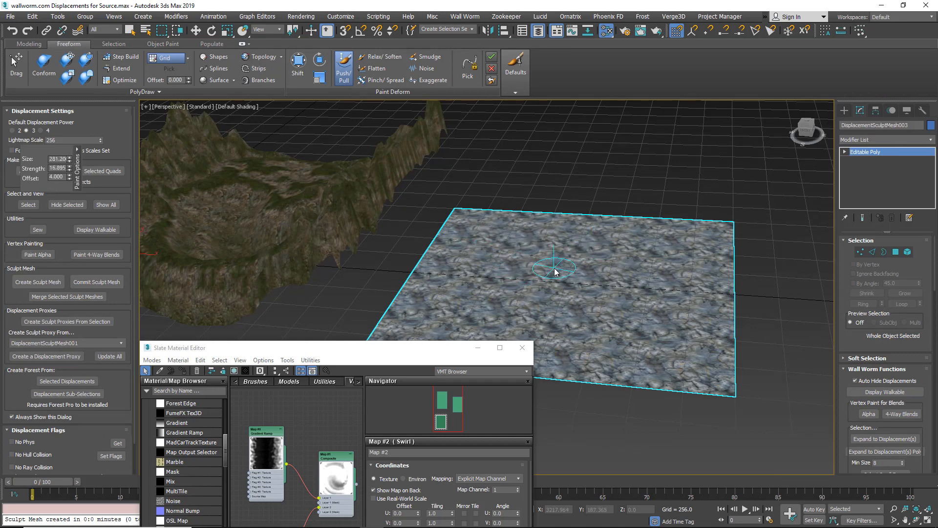
{"action": "key", "text": "w"}
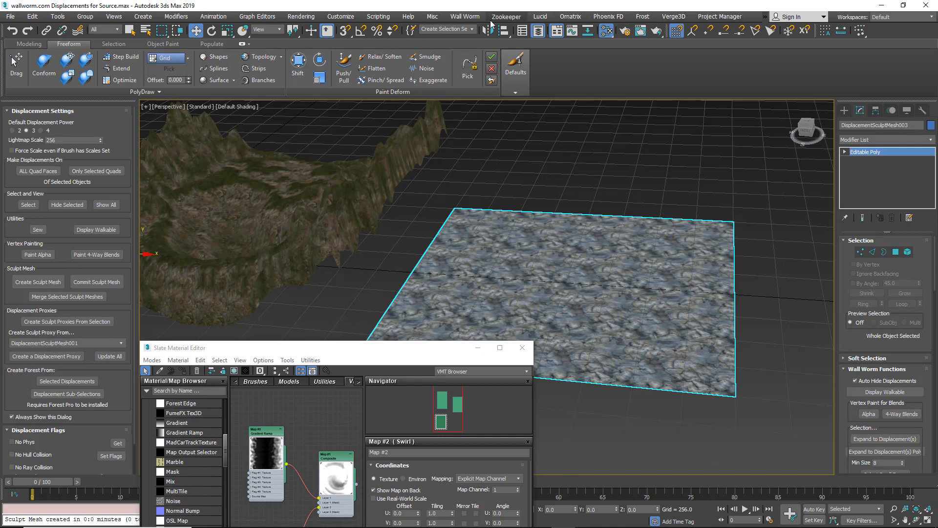
Step: Add the Wall Worm Landscape DCM to the new sculpt mesh and enlarge the modifier stack list to show every modifier
{"action": "left_click", "coordinate": [465, 16]}
{"action": "mouse_move", "coordinate": [471, 46]}
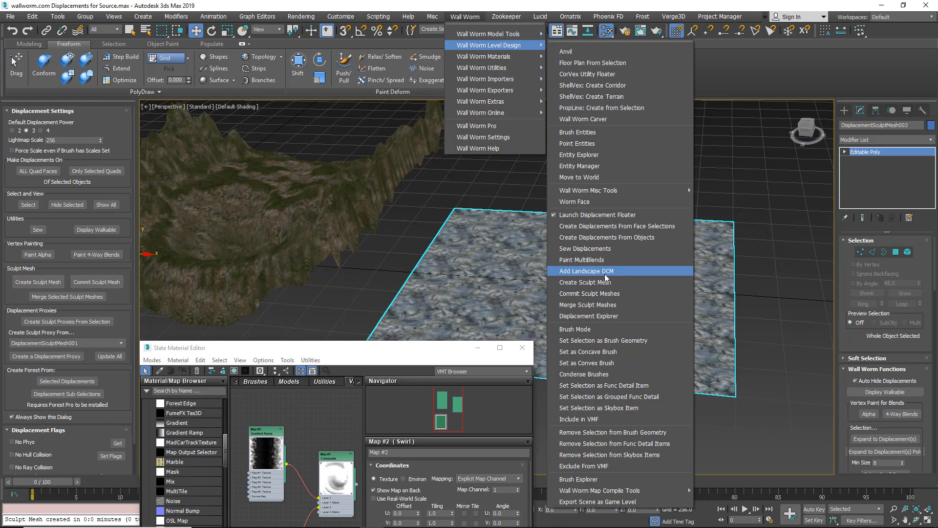
{"action": "left_click", "coordinate": [628, 271]}
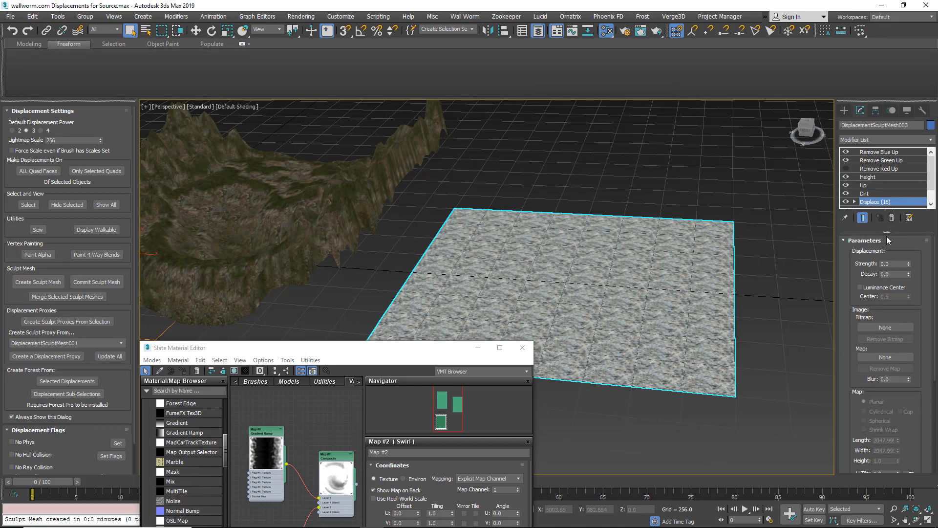
{"action": "left_click_drag", "start_coordinate": [888, 233], "coordinate": [887, 283]}
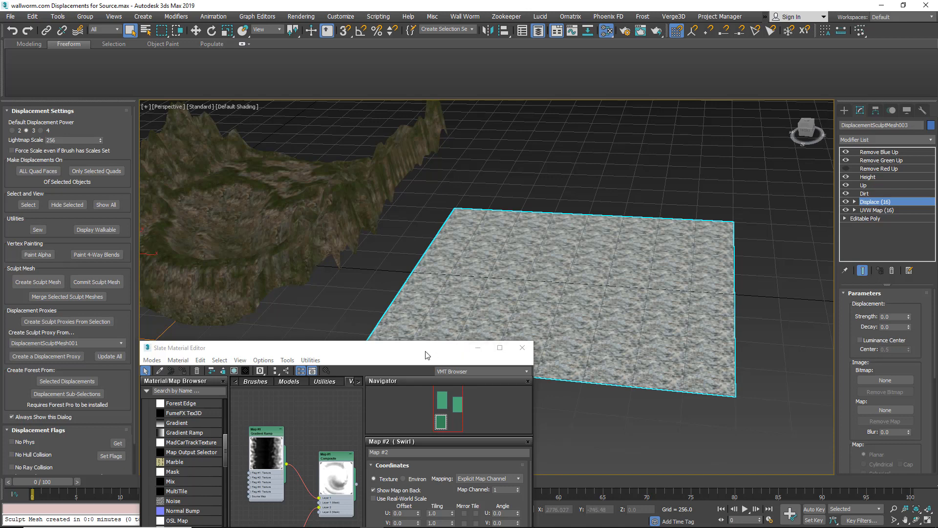
Step: Assign the Gradient Ramp map to the Displace modifier's map slot as an instance
{"action": "left_click_drag", "start_coordinate": [428, 348], "coordinate": [281, 98]}
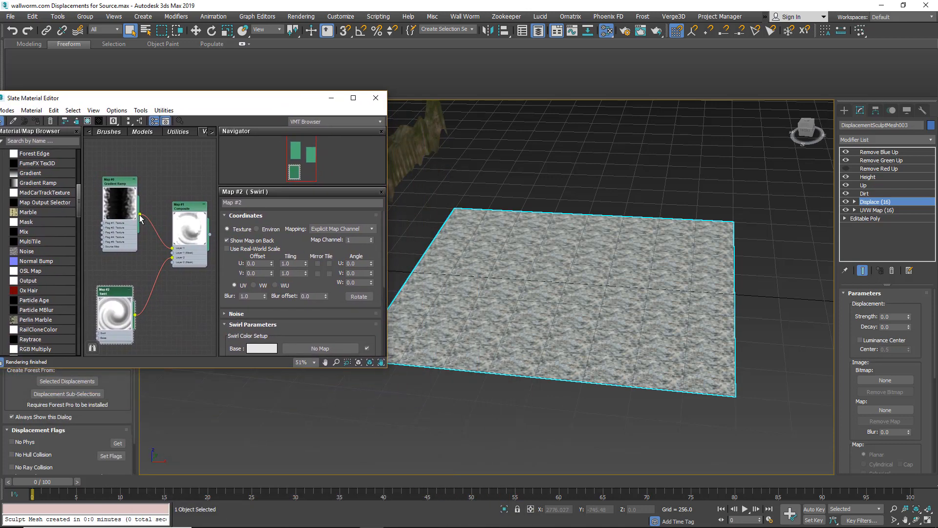
{"action": "left_click_drag", "start_coordinate": [140, 216], "coordinate": [885, 411]}
{"action": "left_click_drag", "start_coordinate": [885, 411], "coordinate": [885, 411]}
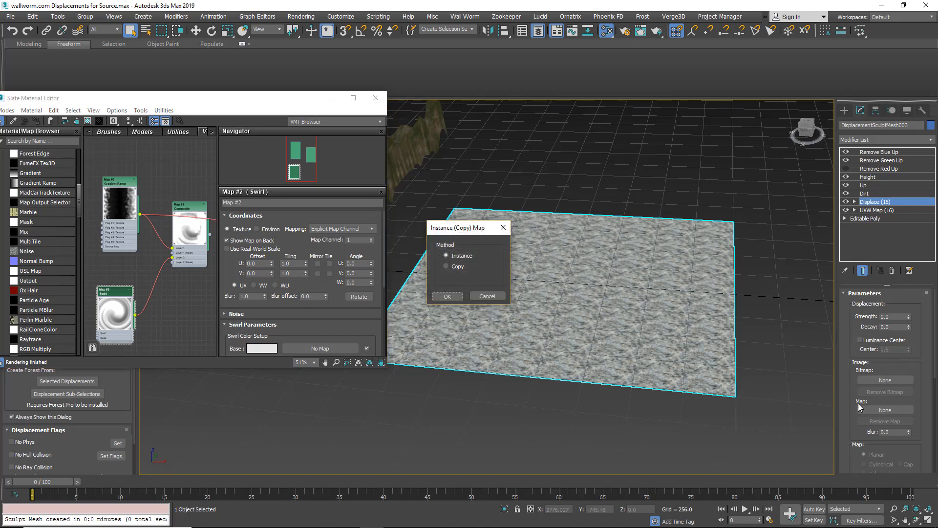
{"action": "left_click", "coordinate": [448, 295]}
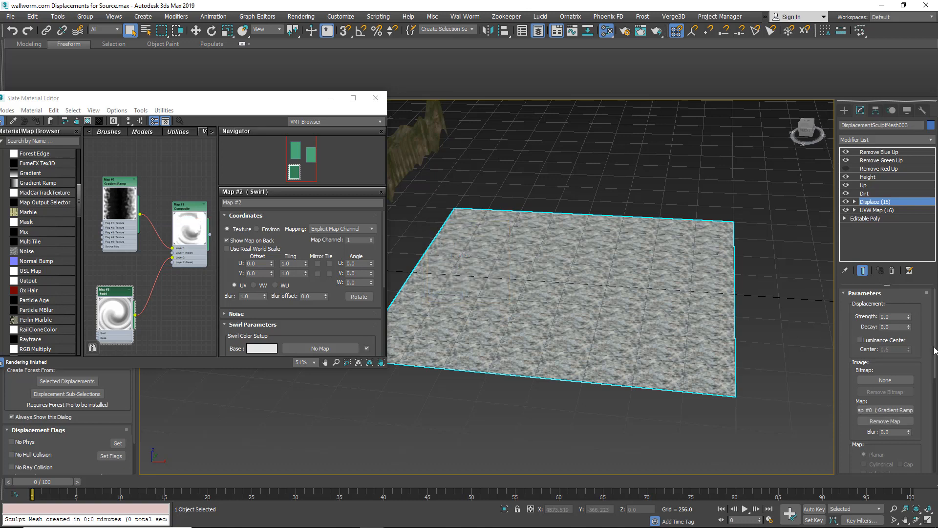
Step: Set the Displace strength to 102.51, close the Slate Material Editor and inspect the raised terrain edges up close
{"action": "left_click_drag", "start_coordinate": [909, 318], "coordinate": [604, 289]}
{"action": "middle_click_drag", "start_coordinate": [557, 421], "coordinate": [539, 363], "text": "alt"}
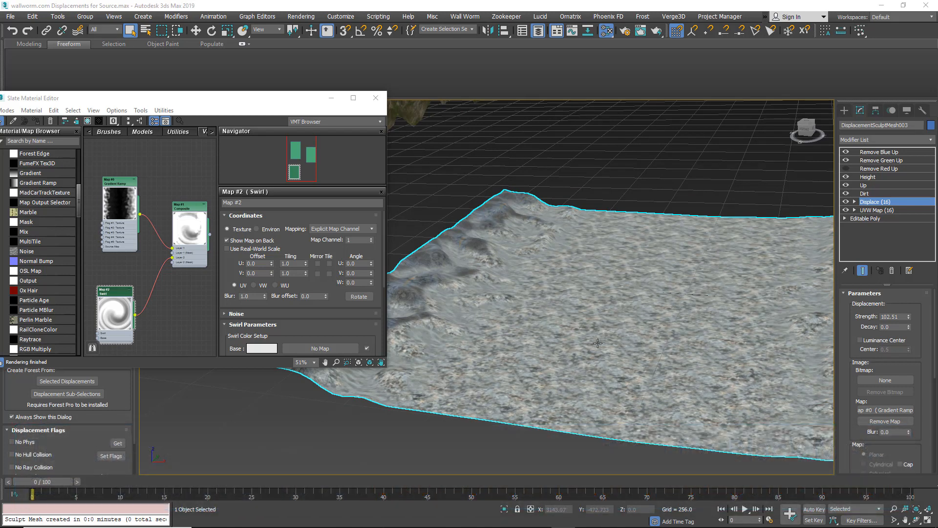
{"action": "middle_click_drag", "start_coordinate": [540, 326], "coordinate": [521, 345], "text": "alt"}
{"action": "key", "text": "m"}
{"action": "middle_click_drag", "start_coordinate": [539, 265], "coordinate": [532, 348], "text": "alt"}
{"action": "scroll", "coordinate": [640, 333], "scroll_direction": "up", "scroll_amount": 4}
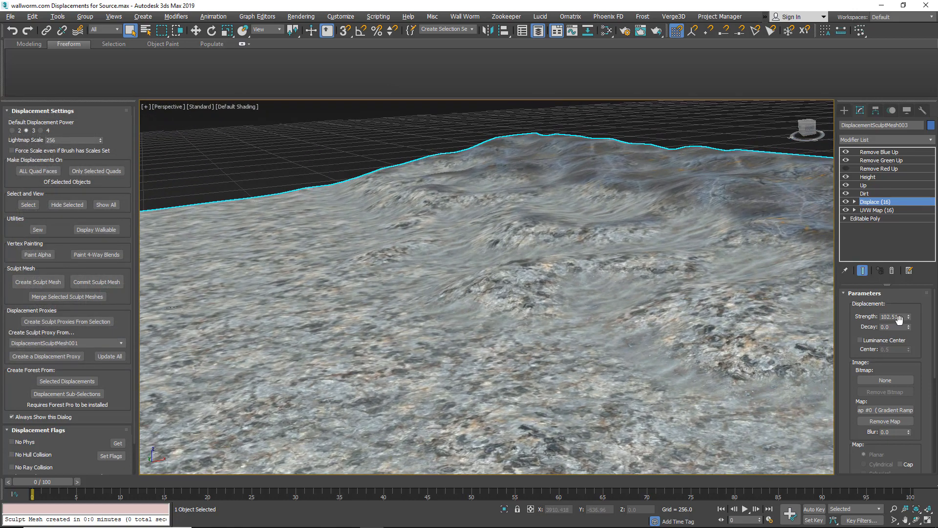
Step: Raise the Displace strength to 526.901 and on to 3561.853, and examine the texture blending on the steep slopes
{"action": "left_click_drag", "start_coordinate": [910, 320], "coordinate": [581, 148]}
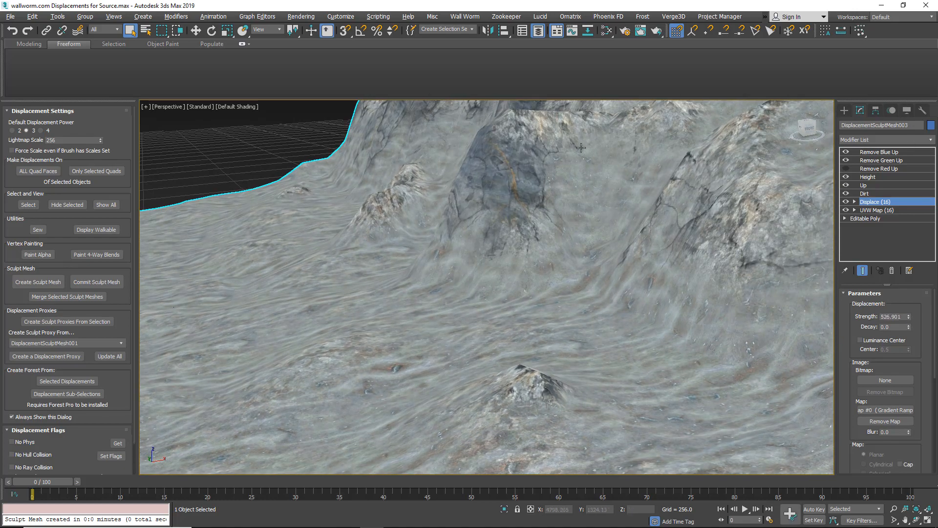
{"action": "scroll", "coordinate": [488, 213], "scroll_direction": "down", "scroll_amount": 5}
{"action": "middle_click_drag", "start_coordinate": [488, 212], "coordinate": [546, 306]}
{"action": "left_click_drag", "start_coordinate": [908, 318], "coordinate": [836, 34]}
{"action": "mouse_move", "coordinate": [494, 274]}
{"action": "middle_mouse_down", "text": "alt"}
{"action": "mouse_move", "coordinate": [439, 309]}
{"action": "mouse_move", "coordinate": [460, 333]}
{"action": "mouse_move", "coordinate": [467, 313]}
{"action": "middle_mouse_up", "text": "alt"}
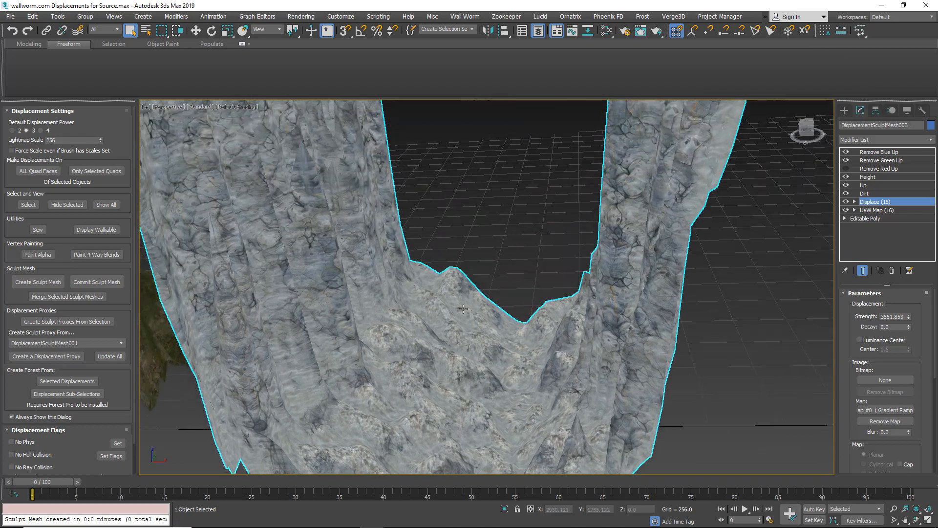
{"action": "scroll", "coordinate": [464, 308], "scroll_direction": "up", "scroll_amount": 3}
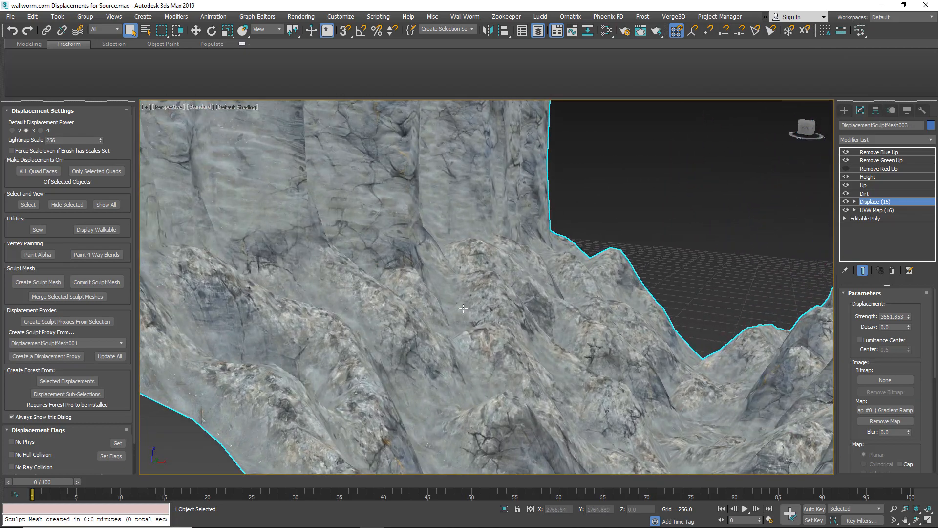
{"action": "middle_click_drag", "start_coordinate": [482, 342], "coordinate": [465, 302], "text": "alt"}
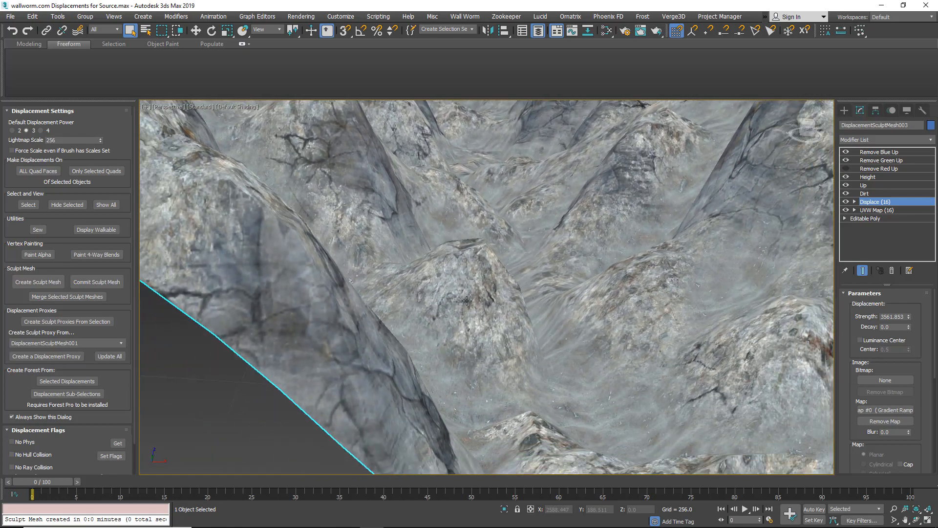
{"action": "middle_click_drag", "start_coordinate": [467, 301], "coordinate": [467, 300], "text": "alt"}
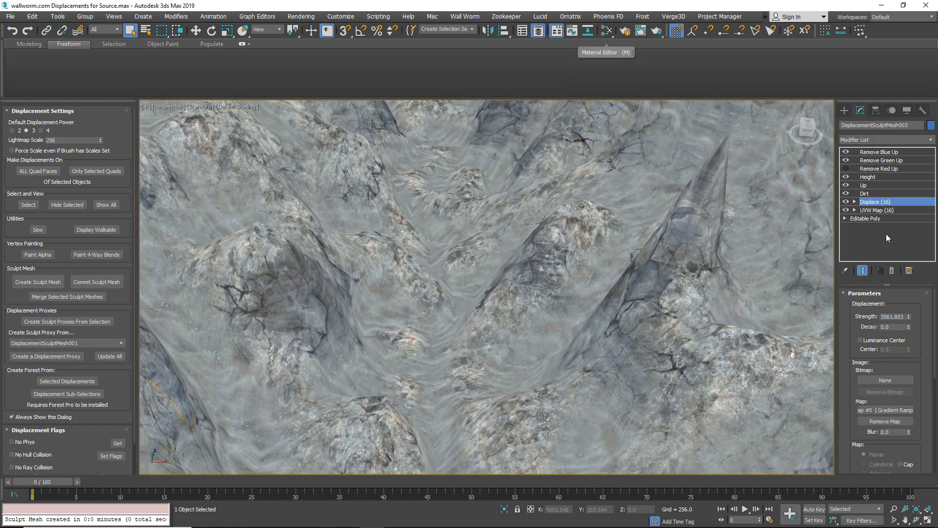
Step: Reduce the Displace strength to 1567.215 and check the valley floor and walls
{"action": "left_click_drag", "start_coordinate": [910, 318], "coordinate": [889, 332]}
{"action": "middle_click_drag", "start_coordinate": [588, 293], "coordinate": [503, 283]}
{"action": "scroll", "coordinate": [577, 304], "scroll_direction": "down", "scroll_amount": 8}
{"action": "scroll", "coordinate": [524, 337], "scroll_direction": "up", "scroll_amount": 3}
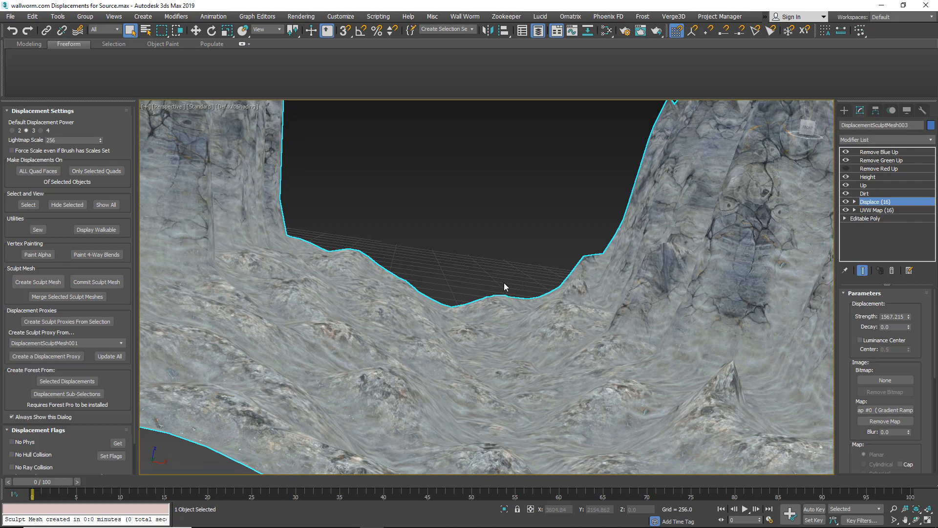
Step: Reopen the Slate Material Editor and set the Gradient Ramp map's noise size to 1.9
{"action": "left_click", "coordinate": [608, 30]}
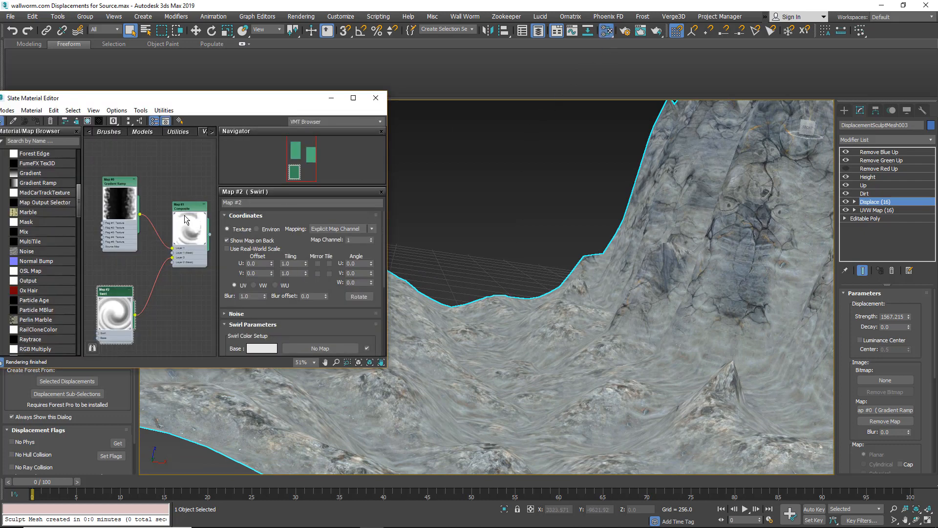
{"action": "double_click", "coordinate": [115, 185]}
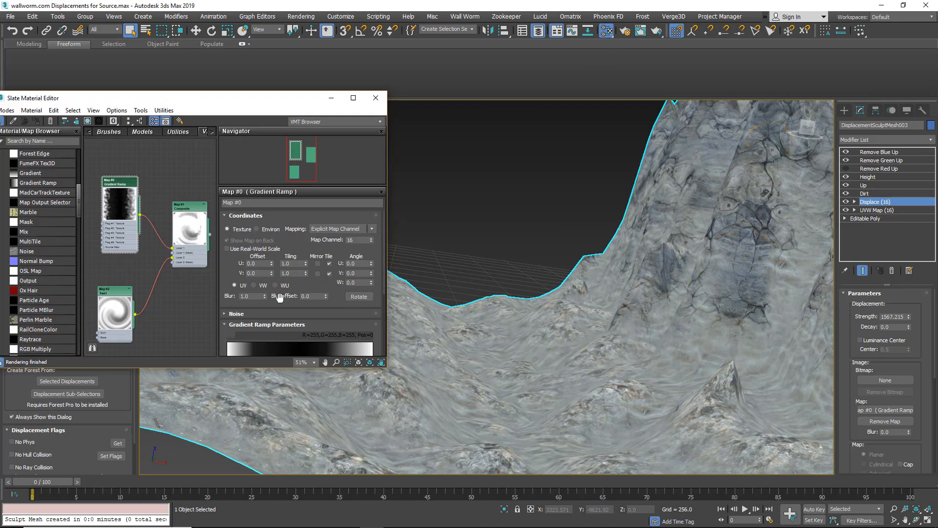
{"action": "left_click_drag", "start_coordinate": [276, 299], "coordinate": [270, 254]}
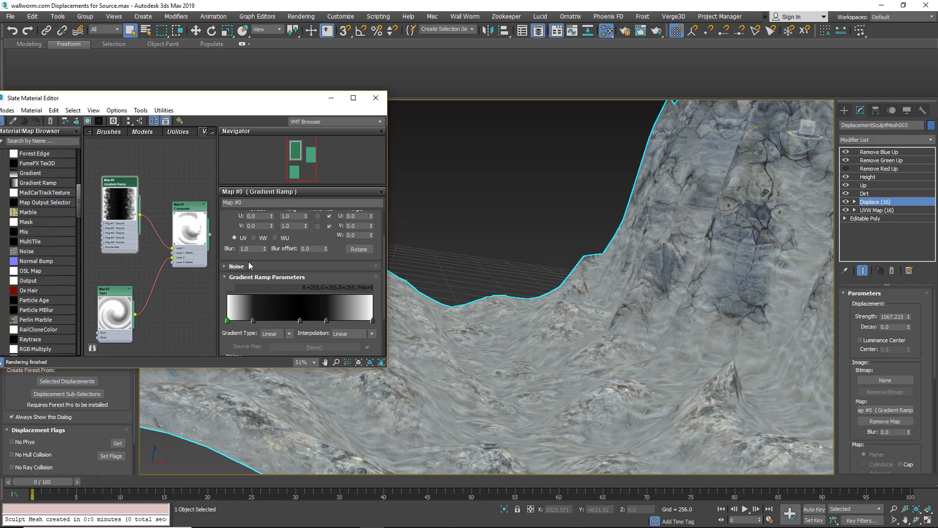
{"action": "left_click_drag", "start_coordinate": [236, 257], "coordinate": [230, 185]}
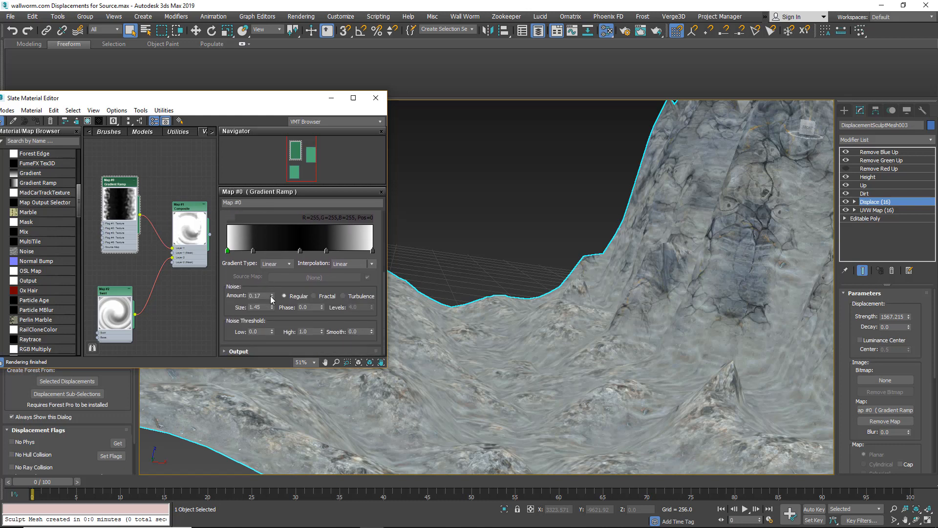
{"action": "left_click_drag", "start_coordinate": [272, 311], "coordinate": [283, 284]}
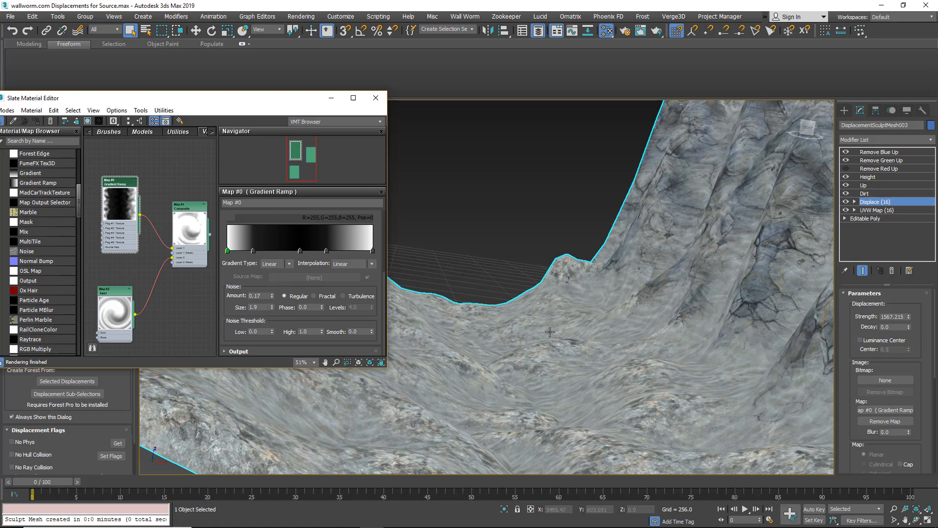
{"action": "mouse_move", "coordinate": [560, 313]}
{"action": "middle_mouse_down"}
{"action": "mouse_move", "coordinate": [618, 286]}
{"action": "mouse_move", "coordinate": [529, 324]}
{"action": "mouse_move", "coordinate": [562, 323]}
{"action": "middle_mouse_up"}
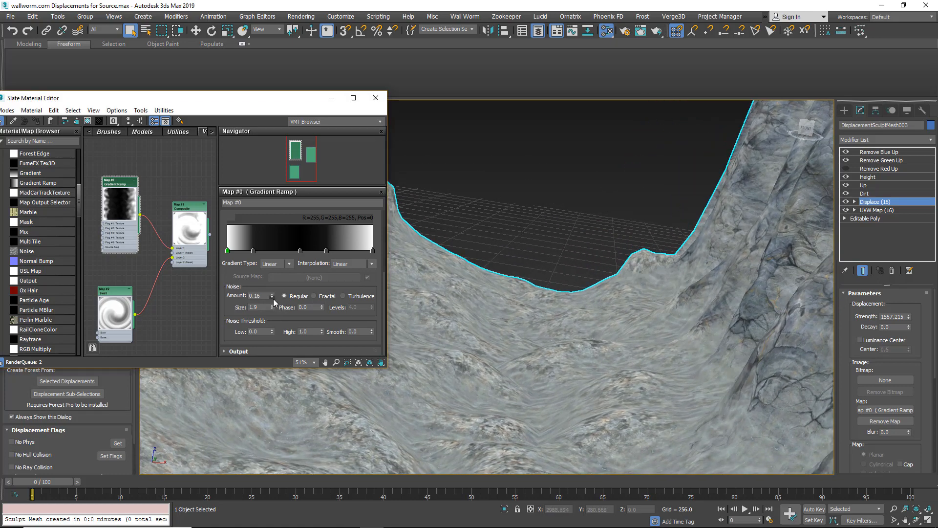
Step: Set the Gradient Ramp's noise amount to 0.23 and inspect the terrain from afar and up close
{"action": "left_click_drag", "start_coordinate": [273, 298], "coordinate": [280, 294]}
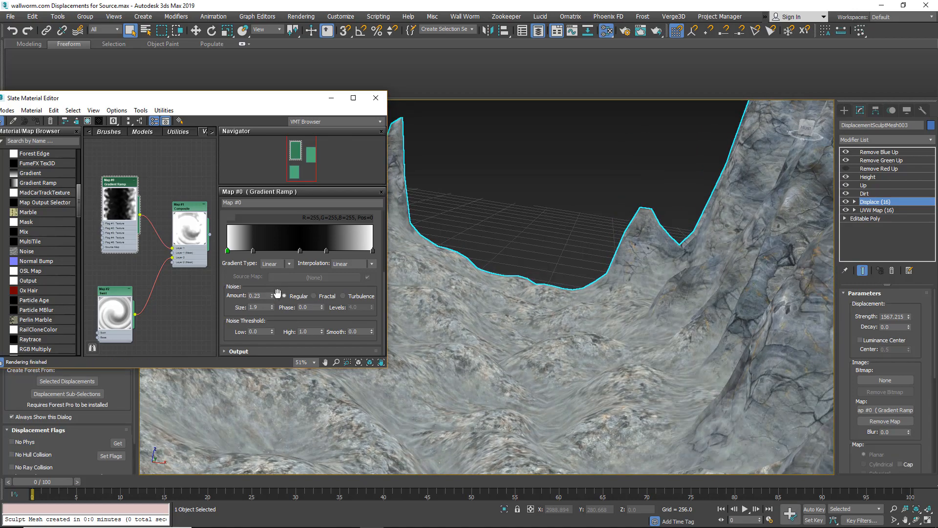
{"action": "scroll", "coordinate": [588, 363], "scroll_direction": "down", "scroll_amount": 3}
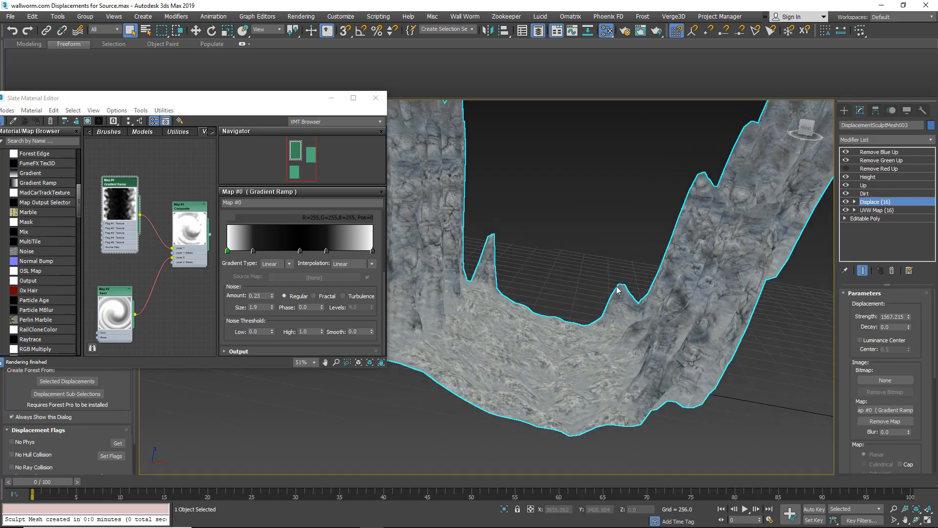
{"action": "middle_click_drag", "start_coordinate": [616, 289], "coordinate": [615, 336]}
{"action": "scroll", "coordinate": [616, 336], "scroll_direction": "up", "scroll_amount": 8}
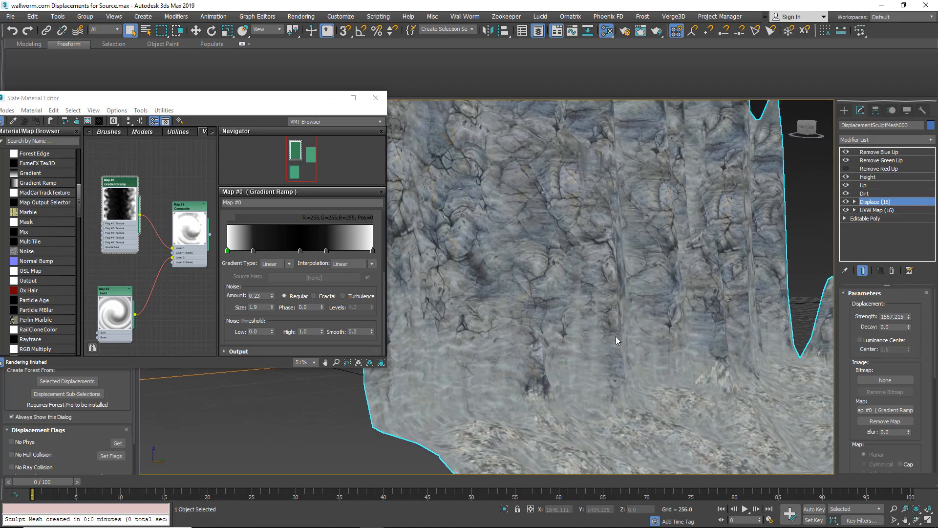
{"action": "scroll", "coordinate": [616, 336], "scroll_direction": "down", "scroll_amount": 8}
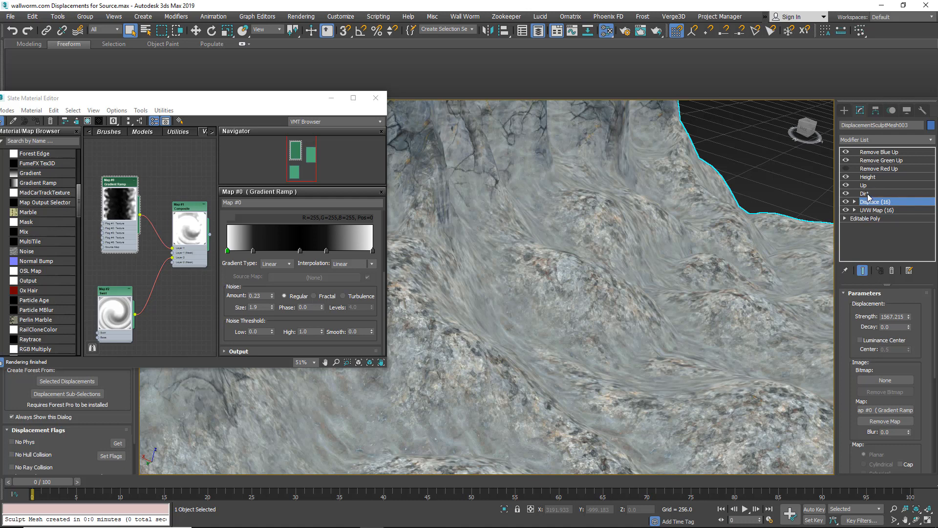
Step: Hide the ribbon and view the displaced valley as a whole
{"action": "left_click", "coordinate": [556, 30]}
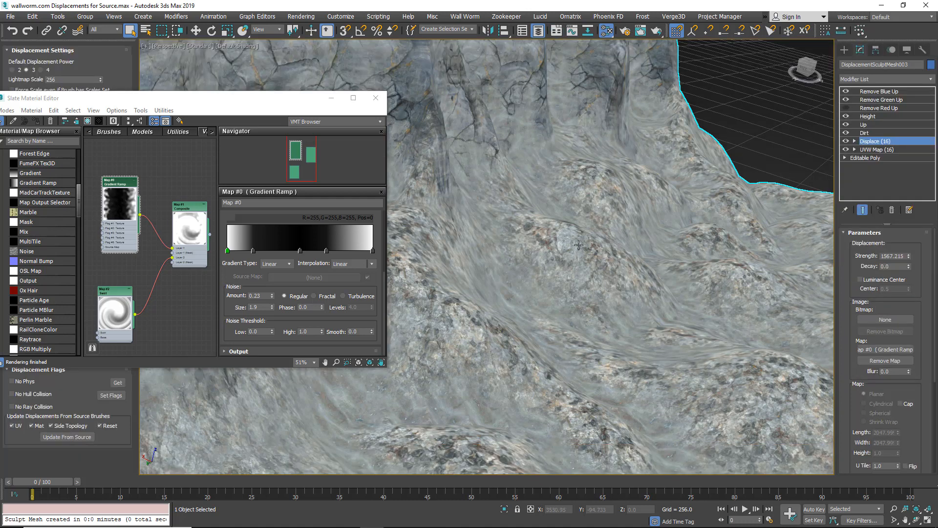
{"action": "scroll", "coordinate": [596, 233], "scroll_direction": "down", "scroll_amount": 4}
{"action": "middle_click_drag", "start_coordinate": [616, 240], "coordinate": [542, 339], "text": "alt"}
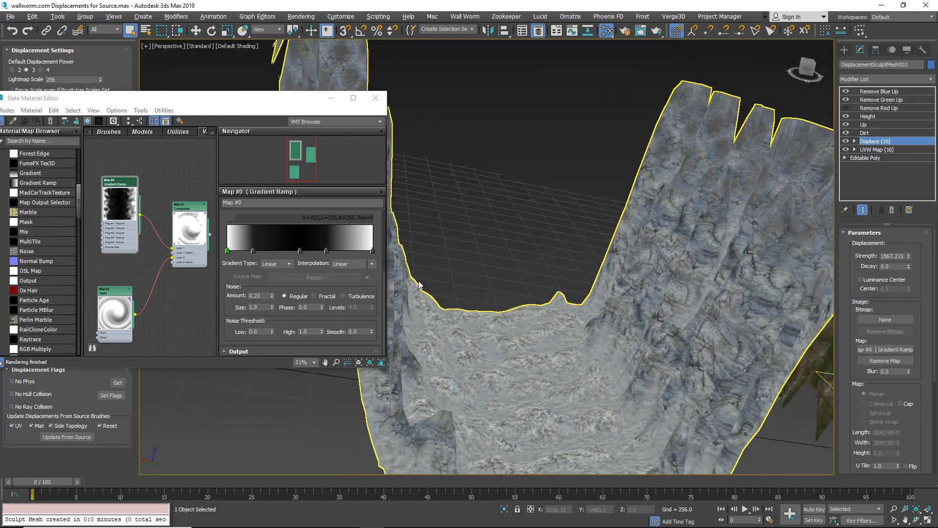
Step: Darken the Gradient Ramp's white end flag at position 100 to a grey value of 134
{"action": "double_click", "coordinate": [373, 252]}
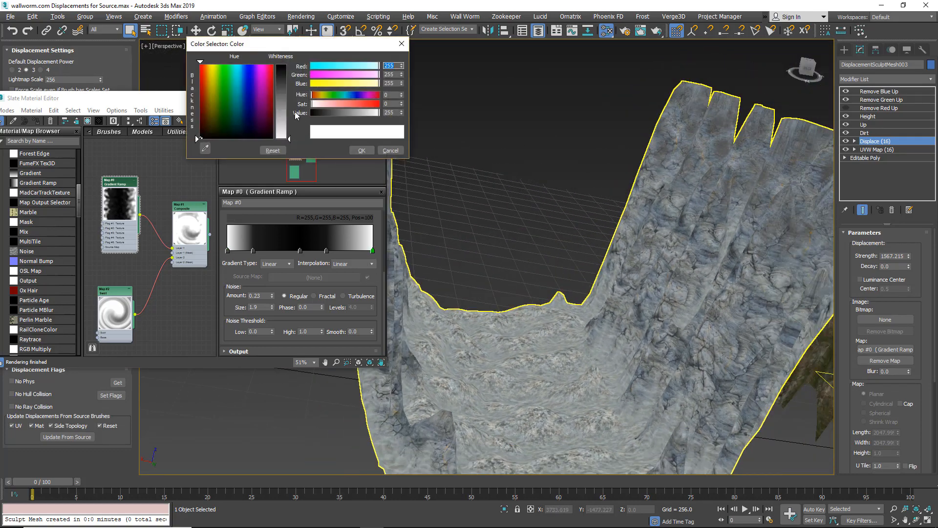
{"action": "left_click_drag", "start_coordinate": [280, 116], "coordinate": [280, 108]}
{"action": "middle_click_drag", "start_coordinate": [538, 228], "coordinate": [519, 235], "text": "alt"}
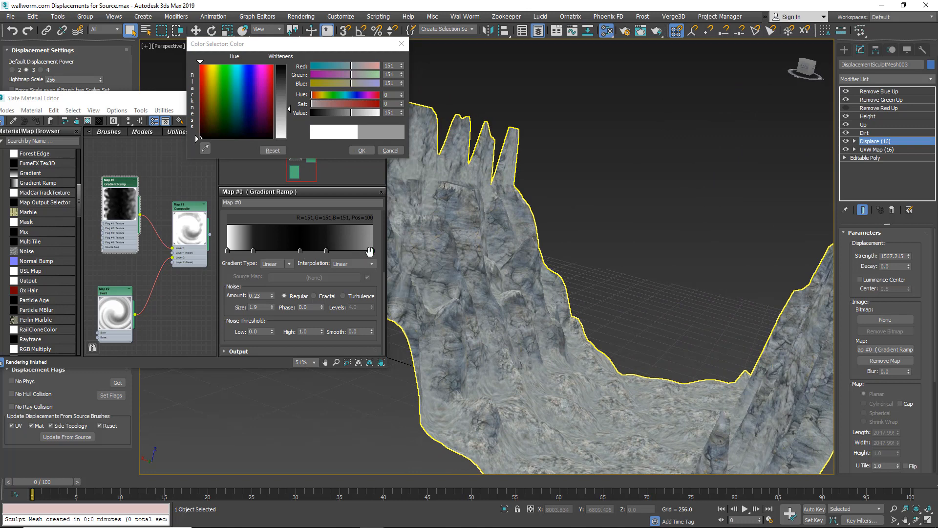
{"action": "mouse_move", "coordinate": [289, 109]}
{"action": "left_mouse_down"}
{"action": "mouse_move", "coordinate": [290, 92]}
{"action": "mouse_move", "coordinate": [290, 104]}
{"action": "left_mouse_up"}
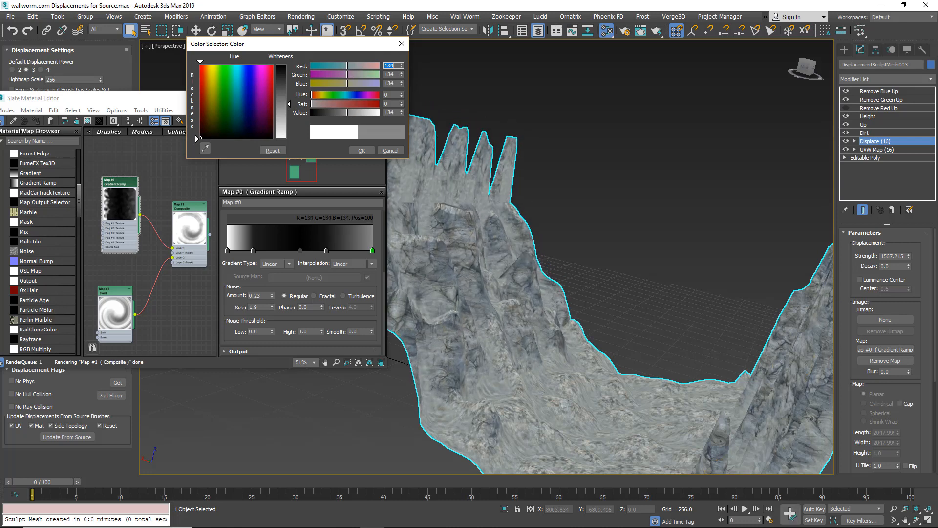
Step: Turn off U and V tiling for the Gradient Ramp map and check the displaced canyon wall
{"action": "left_click", "coordinate": [277, 210]}
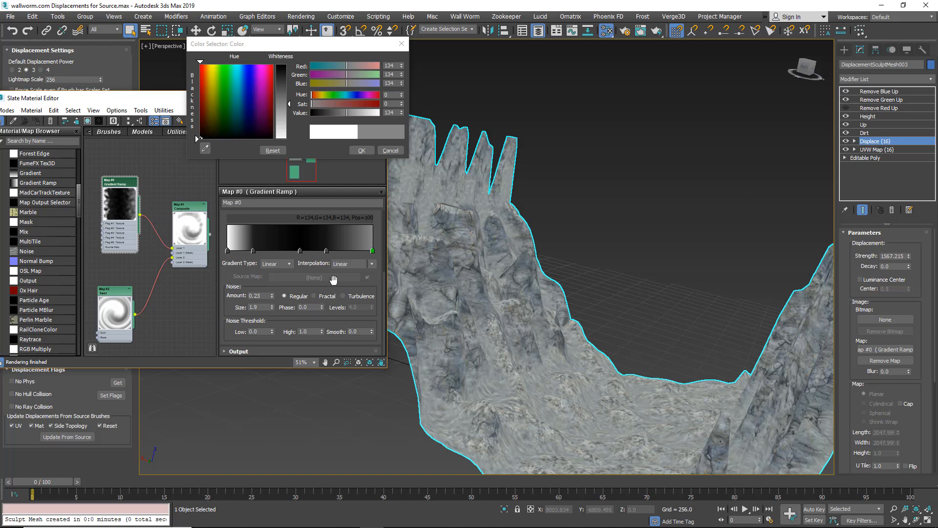
{"action": "left_click_drag", "start_coordinate": [322, 271], "coordinate": [323, 340]}
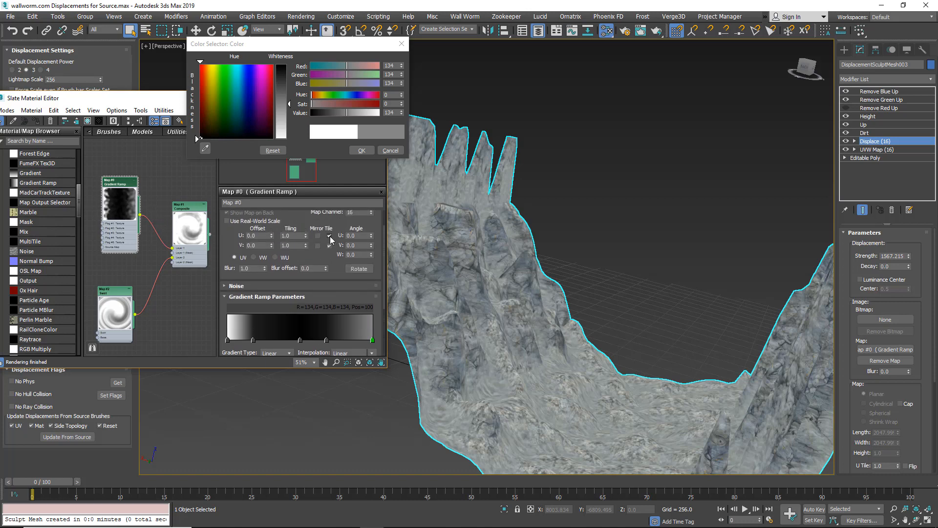
{"action": "left_click", "coordinate": [330, 236]}
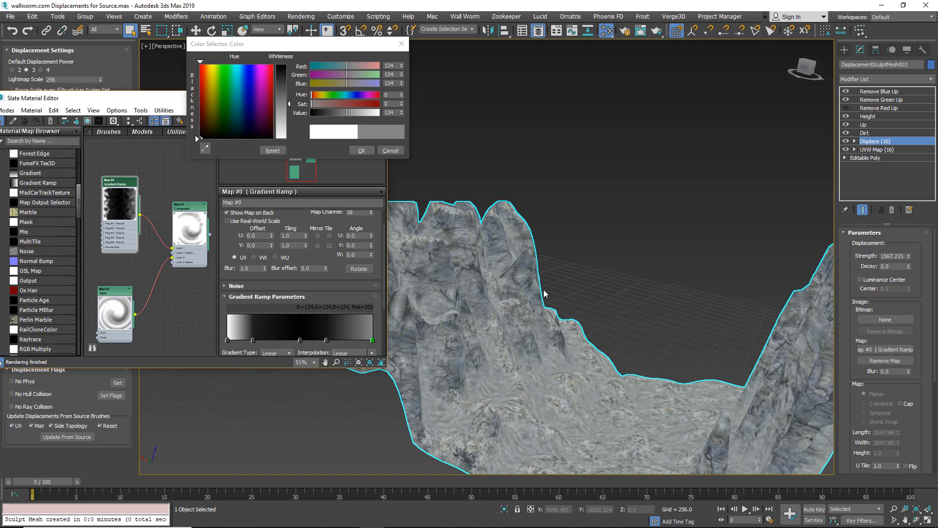
{"action": "mouse_move", "coordinate": [545, 293]}
{"action": "middle_mouse_down", "text": "alt"}
{"action": "mouse_move", "coordinate": [535, 265]}
{"action": "mouse_move", "coordinate": [615, 283]}
{"action": "mouse_move", "coordinate": [550, 277]}
{"action": "middle_mouse_up", "text": "alt"}
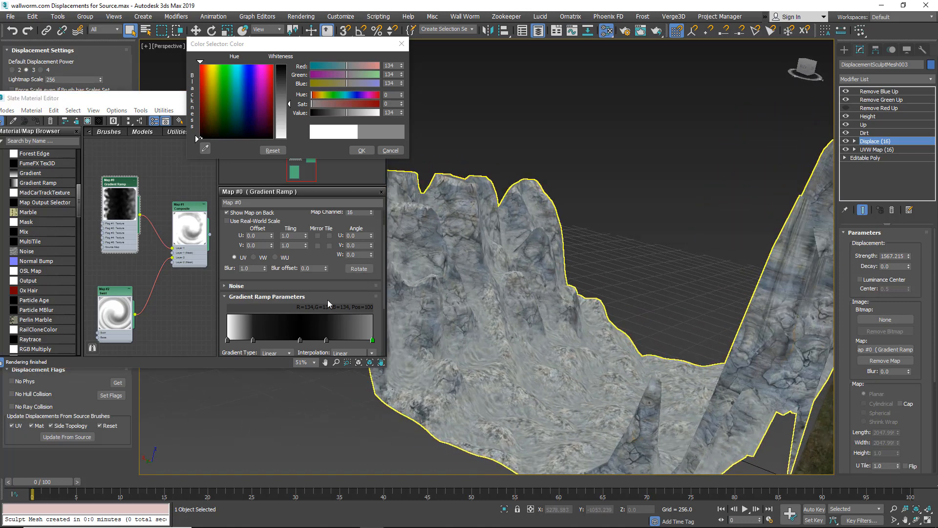
Step: Darken the Gradient Ramp's end flag at position 100 to a grey value of 99 and view the opposite wall
{"action": "left_click", "coordinate": [372, 341]}
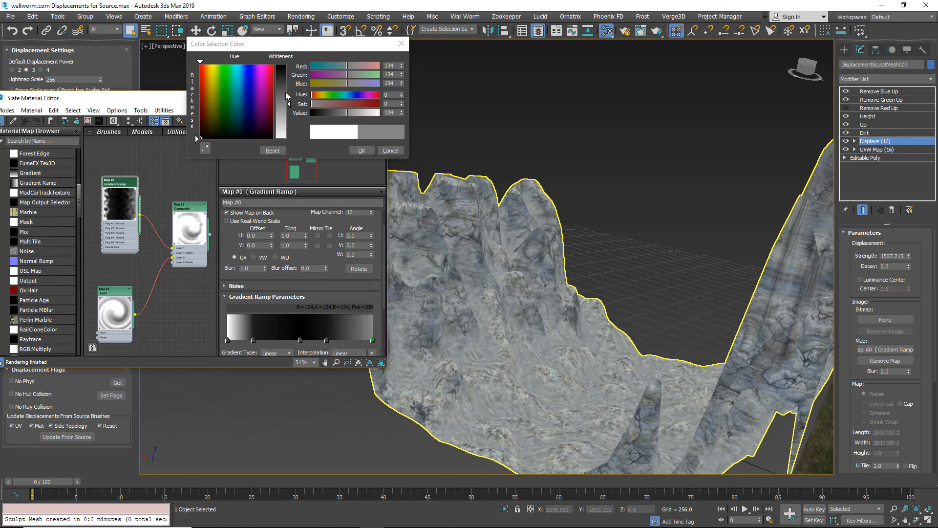
{"action": "left_click_drag", "start_coordinate": [289, 105], "coordinate": [288, 93]}
{"action": "middle_click_drag", "start_coordinate": [583, 279], "coordinate": [678, 274], "text": "alt"}
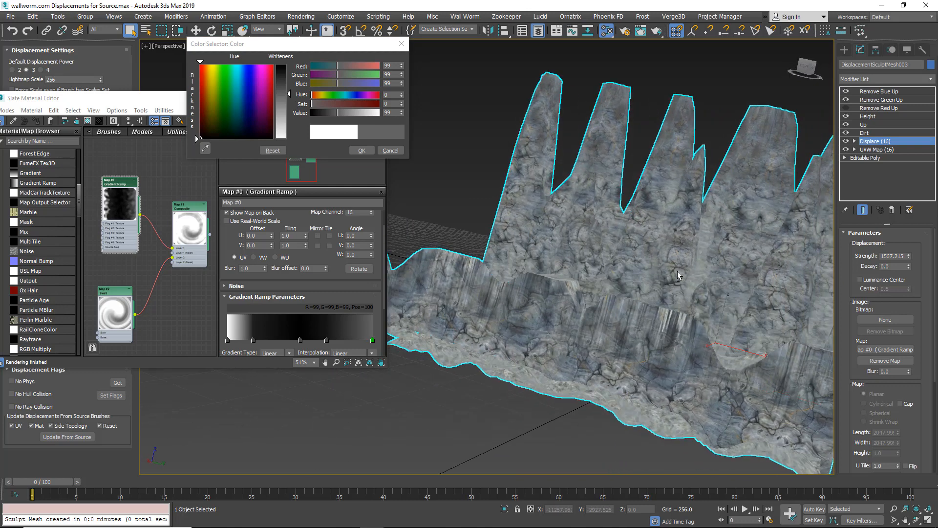
Step: Darken the Gradient Ramp's start flag at position 0 to a grey value of 113 and compare both walls
{"action": "left_click", "coordinate": [228, 340]}
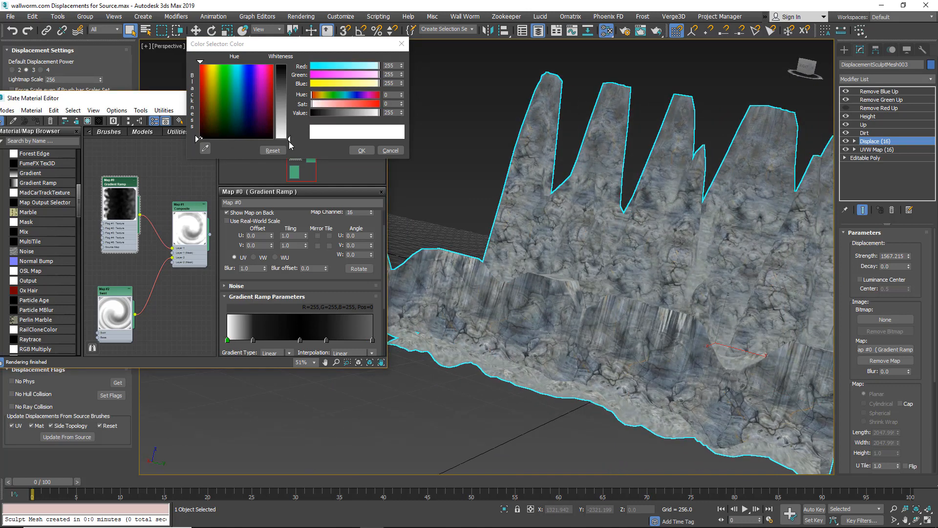
{"action": "left_click_drag", "start_coordinate": [368, 117], "coordinate": [341, 118]}
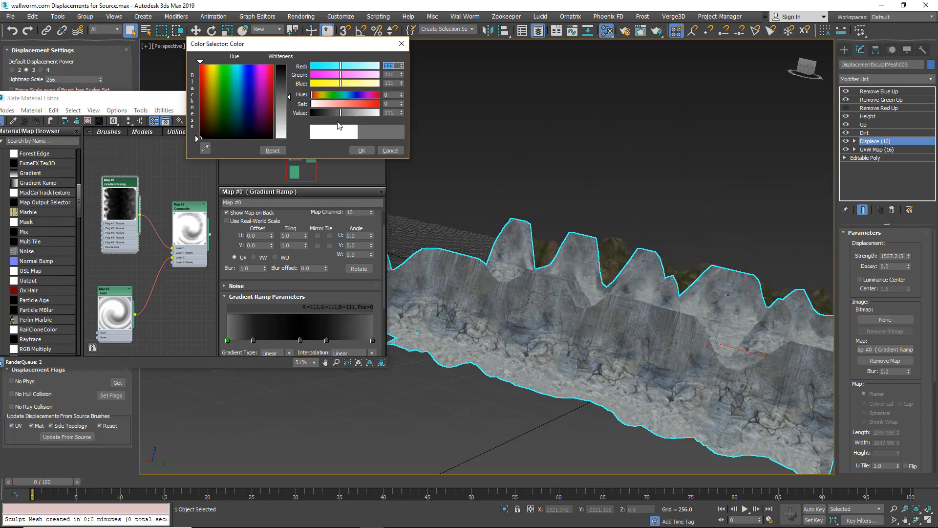
{"action": "middle_click_drag", "start_coordinate": [630, 257], "coordinate": [508, 257], "text": "alt"}
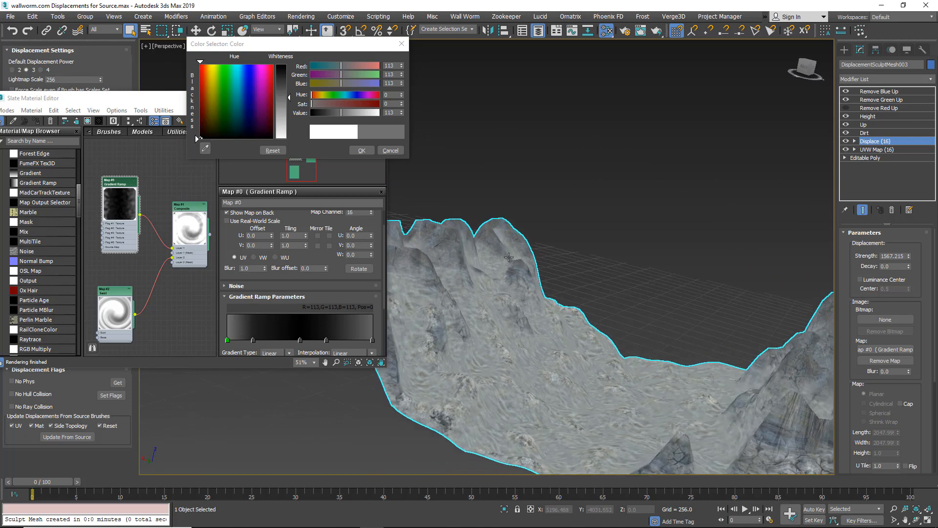
Step: Add three closely spaced flags around position 27 of the Gradient Ramp and brighten the middle one to grey 47
{"action": "left_click", "coordinate": [266, 340]}
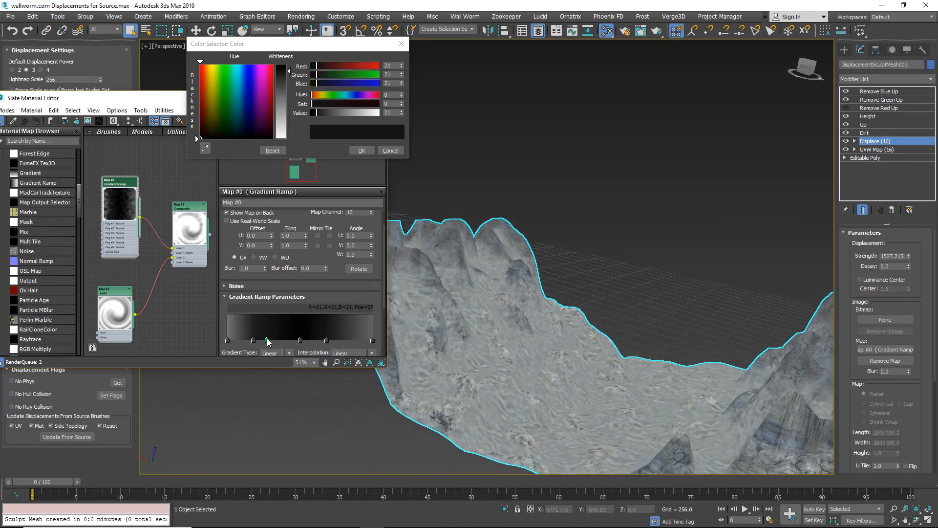
{"action": "left_click", "coordinate": [272, 341]}
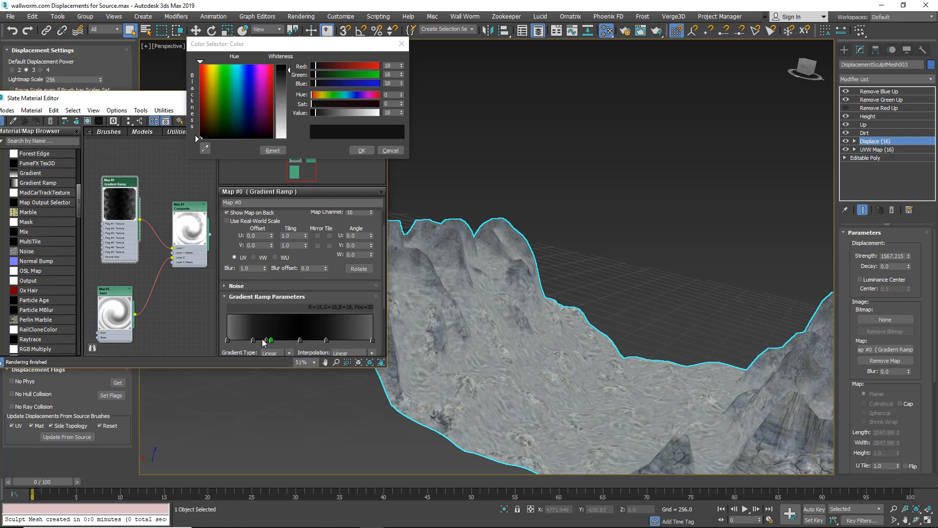
{"action": "left_click", "coordinate": [263, 340]}
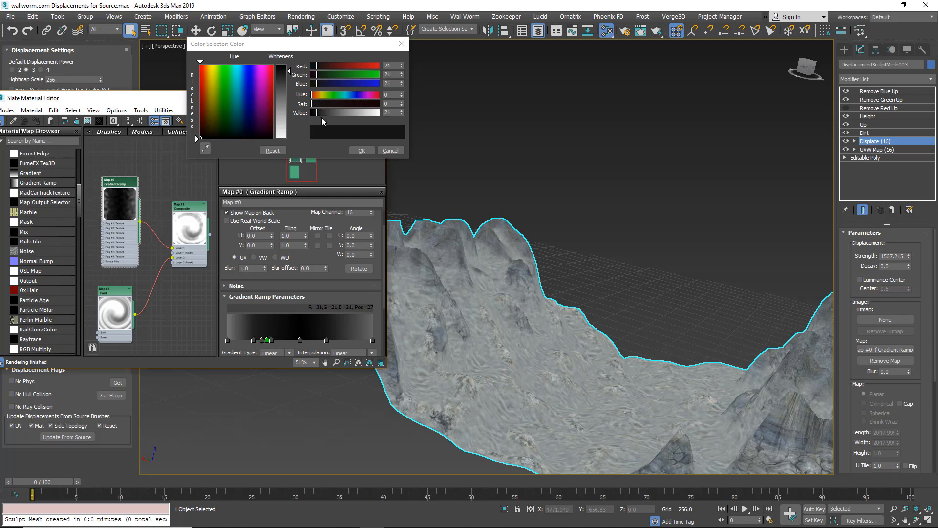
{"action": "mouse_move", "coordinate": [318, 113]}
{"action": "left_mouse_down"}
{"action": "mouse_move", "coordinate": [337, 113]}
{"action": "mouse_move", "coordinate": [323, 113]}
{"action": "left_mouse_up"}
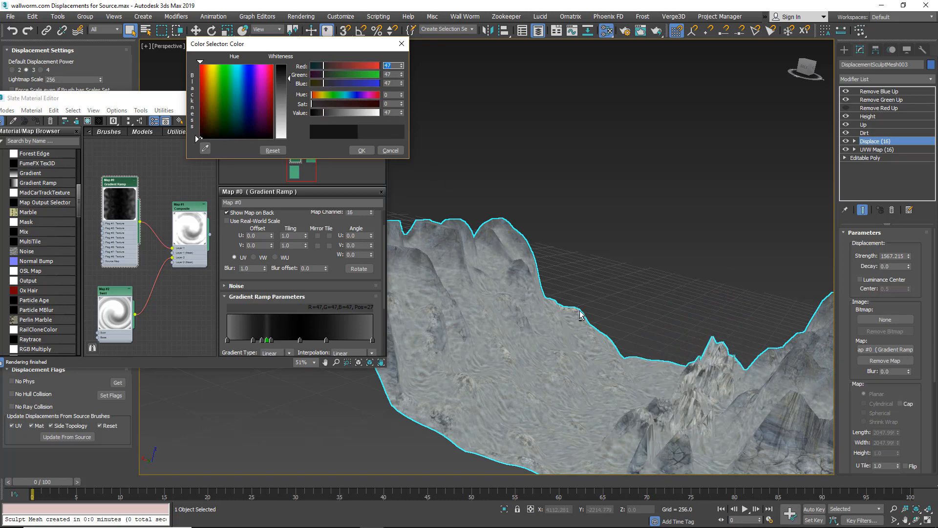
Step: Inspect the new ridge on the valley floor and move the flag after its bright flag to position 31
{"action": "middle_click_drag", "start_coordinate": [580, 311], "coordinate": [562, 277], "text": "alt"}
{"action": "scroll", "coordinate": [616, 330], "scroll_direction": "up", "scroll_amount": 4}
{"action": "middle_click_drag", "start_coordinate": [616, 330], "coordinate": [584, 286], "text": "alt"}
{"action": "scroll", "coordinate": [603, 300], "scroll_direction": "down", "scroll_amount": 5}
{"action": "scroll", "coordinate": [611, 299], "scroll_direction": "up", "scroll_amount": 3}
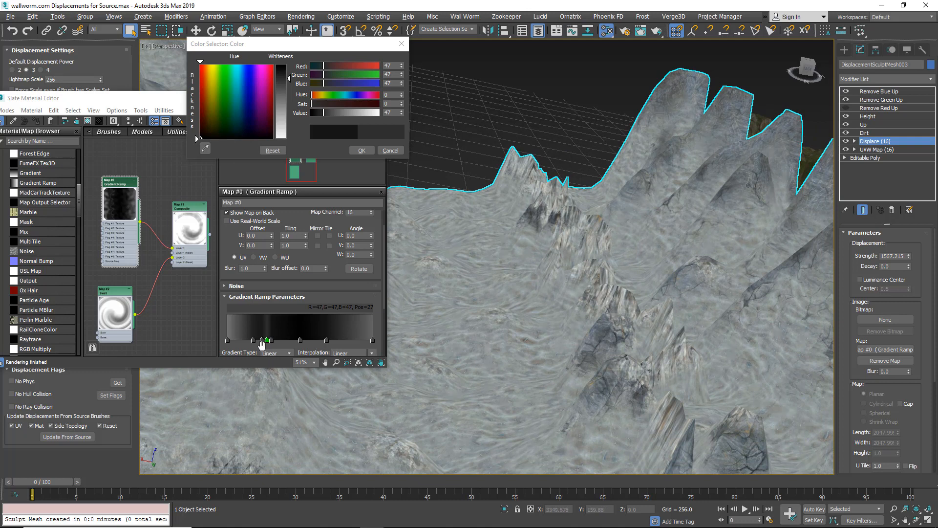
{"action": "left_click_drag", "start_coordinate": [272, 344], "coordinate": [275, 344]}
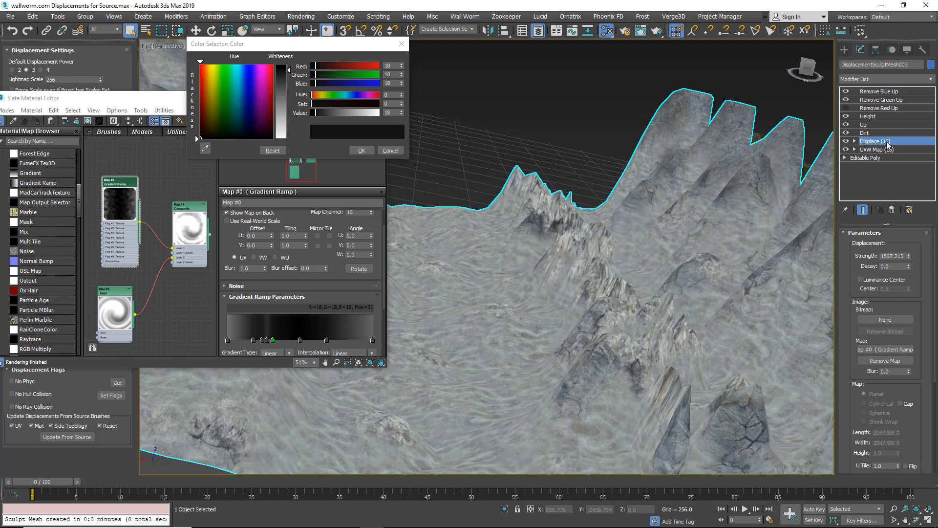
Step: Add a Relax modifier above Displace with a relax value of 1.0 and 2 iterations
{"action": "left_click", "coordinate": [929, 80]}
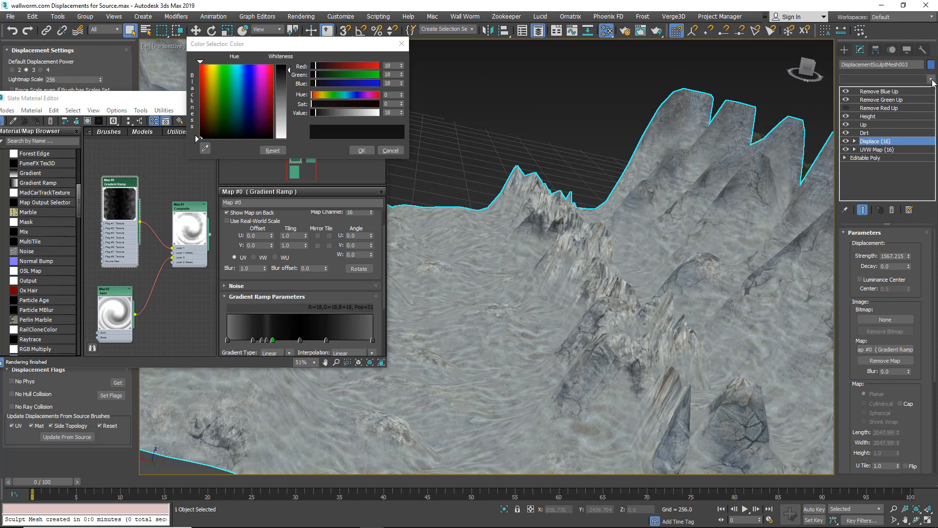
{"action": "left_click_drag", "start_coordinate": [934, 123], "coordinate": [934, 296]}
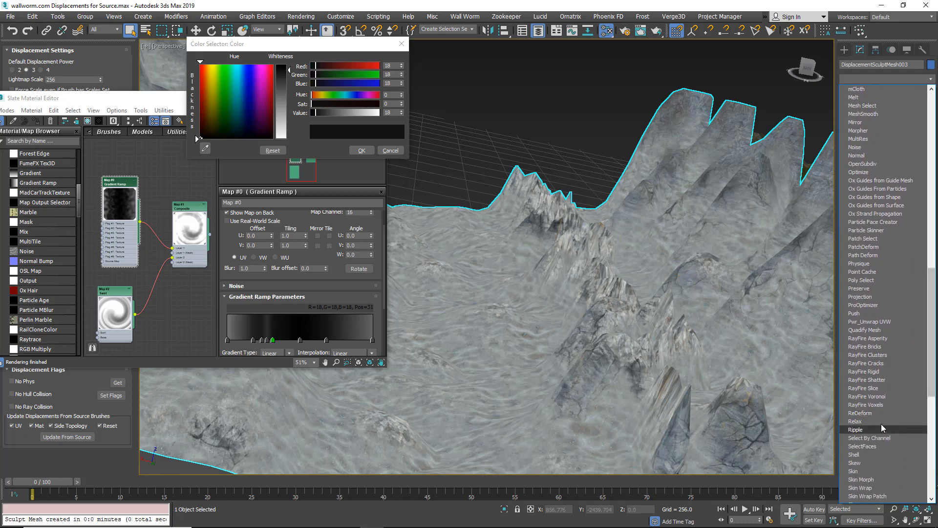
{"action": "left_click", "coordinate": [856, 422]}
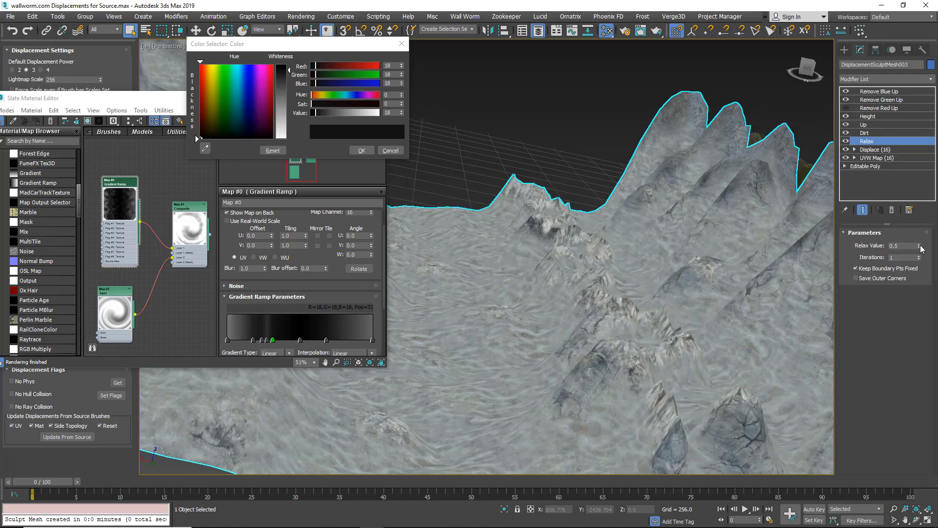
{"action": "left_click_drag", "start_coordinate": [920, 246], "coordinate": [924, 212]}
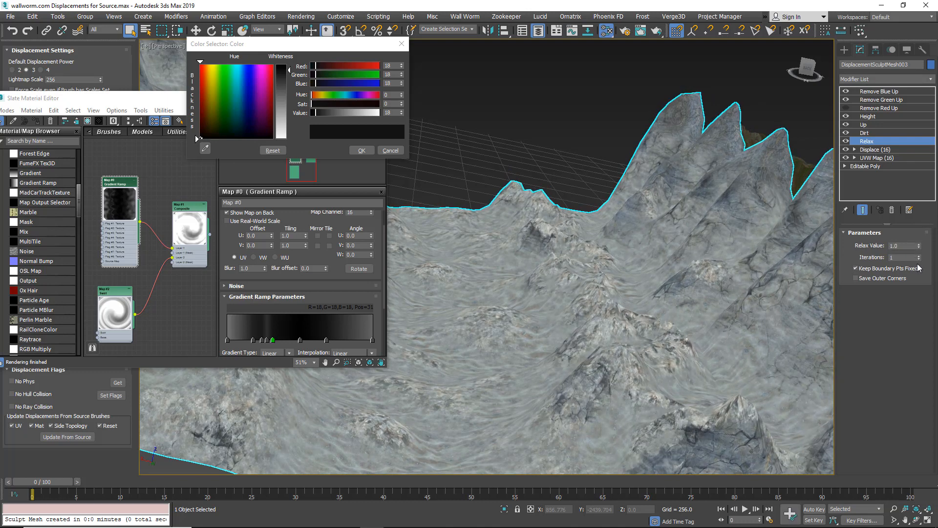
{"action": "left_click", "coordinate": [919, 255]}
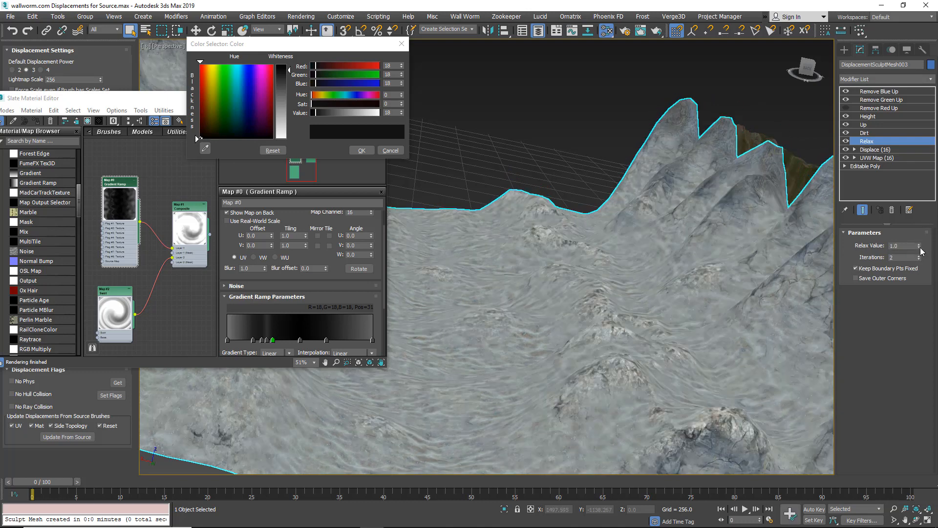
Step: Inspect the relaxed ridge, valley floor and walls from close up and farther away
{"action": "middle_click_drag", "start_coordinate": [682, 285], "coordinate": [571, 308], "text": "alt"}
{"action": "scroll", "coordinate": [571, 307], "scroll_direction": "up", "scroll_amount": 3}
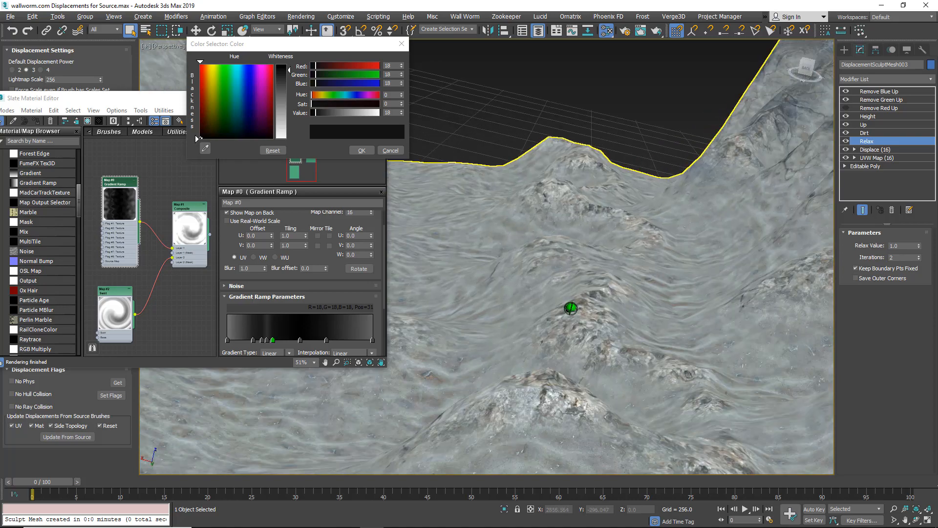
{"action": "scroll", "coordinate": [580, 278], "scroll_direction": "up", "scroll_amount": 5}
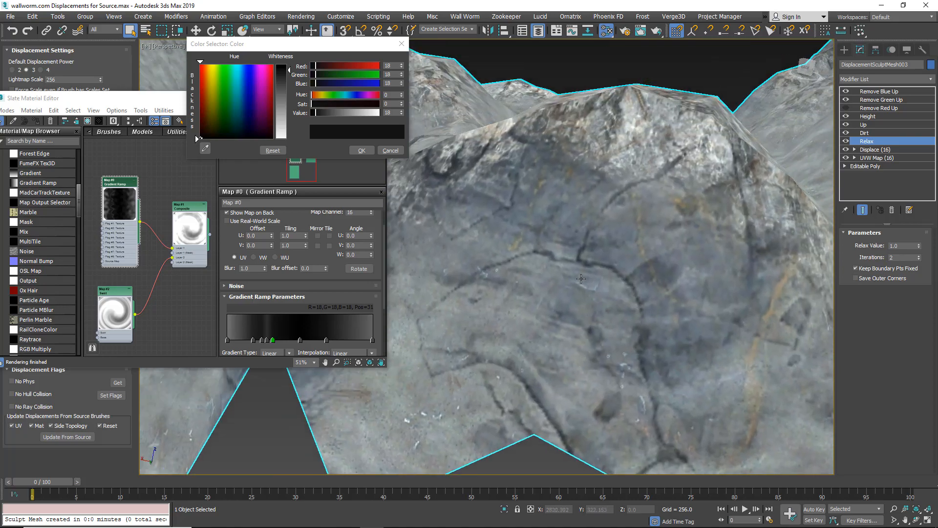
{"action": "scroll", "coordinate": [581, 278], "scroll_direction": "down", "scroll_amount": 8}
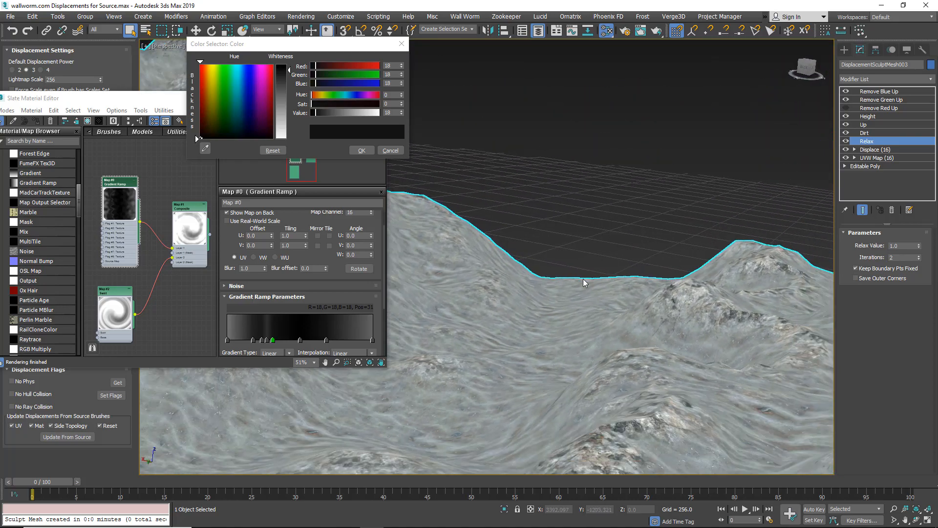
{"action": "scroll", "coordinate": [582, 278], "scroll_direction": "up", "scroll_amount": 6}
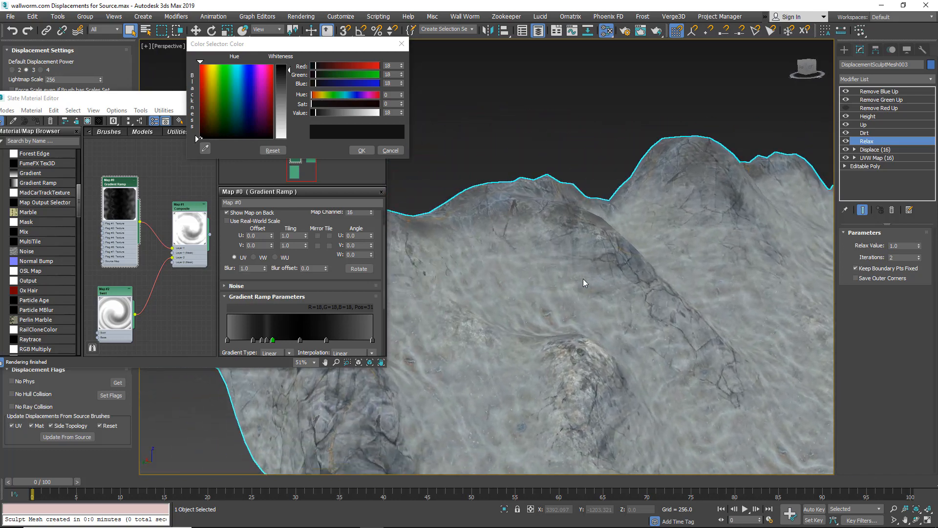
{"action": "scroll", "coordinate": [583, 279], "scroll_direction": "up", "scroll_amount": 5}
{"action": "scroll", "coordinate": [583, 279], "scroll_direction": "down", "scroll_amount": 5}
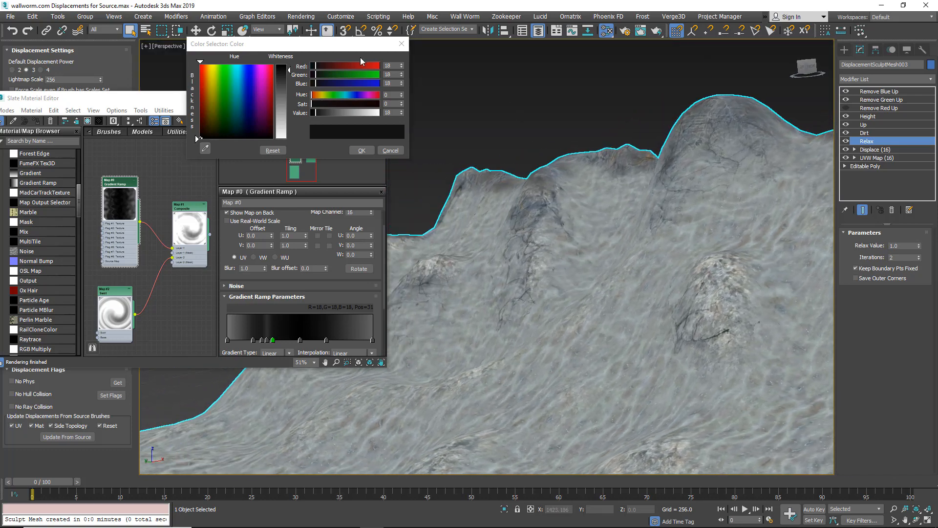
Step: Move the colour selector and Slate Material Editor aside and view the smoothed valley between both walls
{"action": "left_click_drag", "start_coordinate": [315, 44], "coordinate": [121, 23]}
{"action": "left_click_drag", "start_coordinate": [269, 105], "coordinate": [115, 165]}
{"action": "middle_click_drag", "start_coordinate": [541, 261], "coordinate": [655, 279], "text": "alt"}
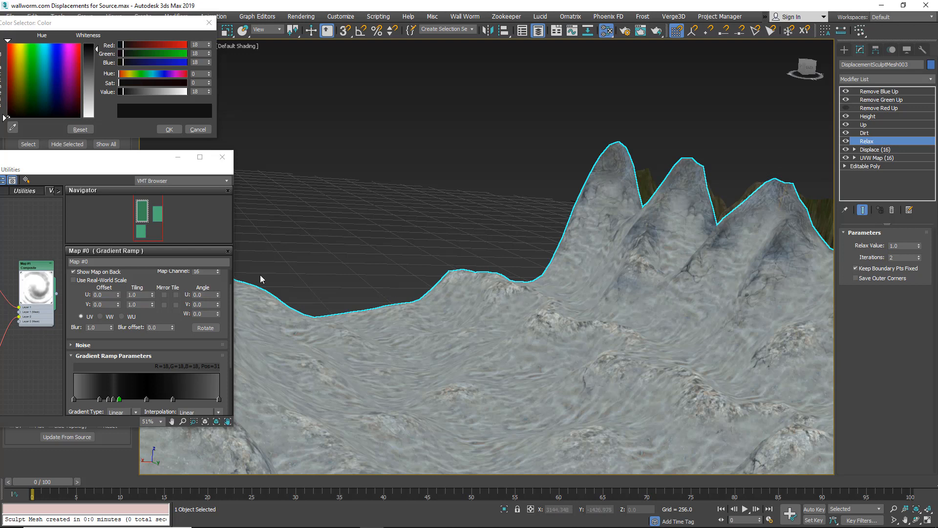
{"action": "middle_click_drag", "start_coordinate": [506, 318], "coordinate": [455, 333], "text": "alt"}
{"action": "scroll", "coordinate": [537, 299], "scroll_direction": "down", "scroll_amount": 4}
{"action": "scroll", "coordinate": [517, 286], "scroll_direction": "up", "scroll_amount": 2}
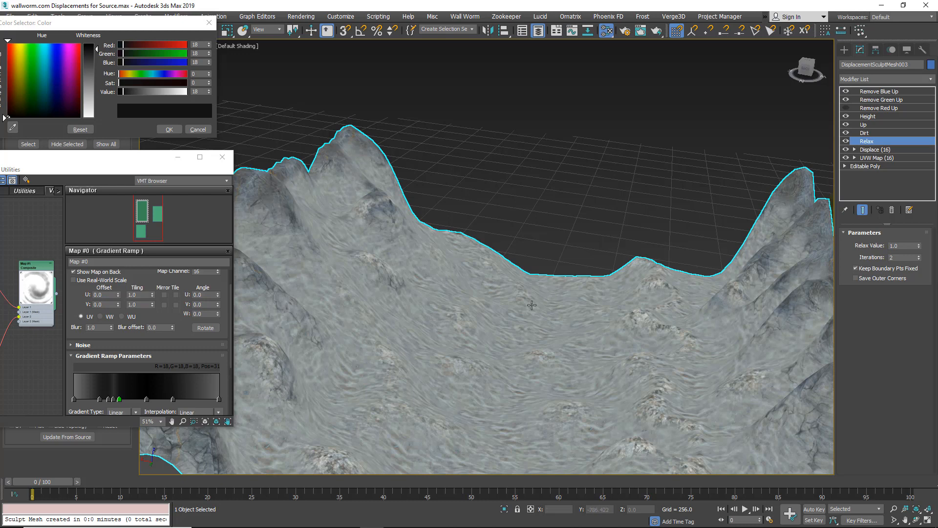
{"action": "middle_click_drag", "start_coordinate": [561, 382], "coordinate": [569, 354], "text": "alt"}
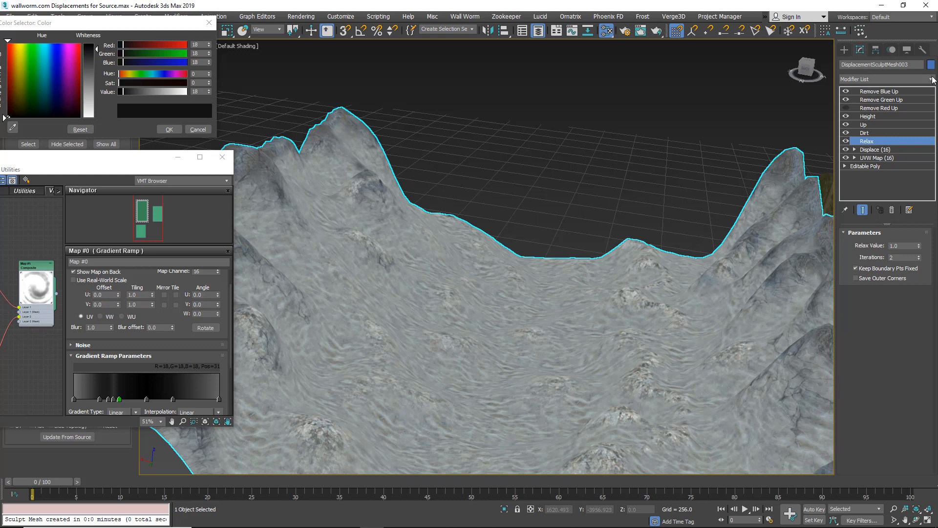
Step: Add an Edit Poly modifier above the Relax modifier on the sculpt mesh
{"action": "left_click", "coordinate": [933, 80]}
{"action": "scroll", "coordinate": [887, 342], "scroll_direction": "down", "scroll_amount": 5}
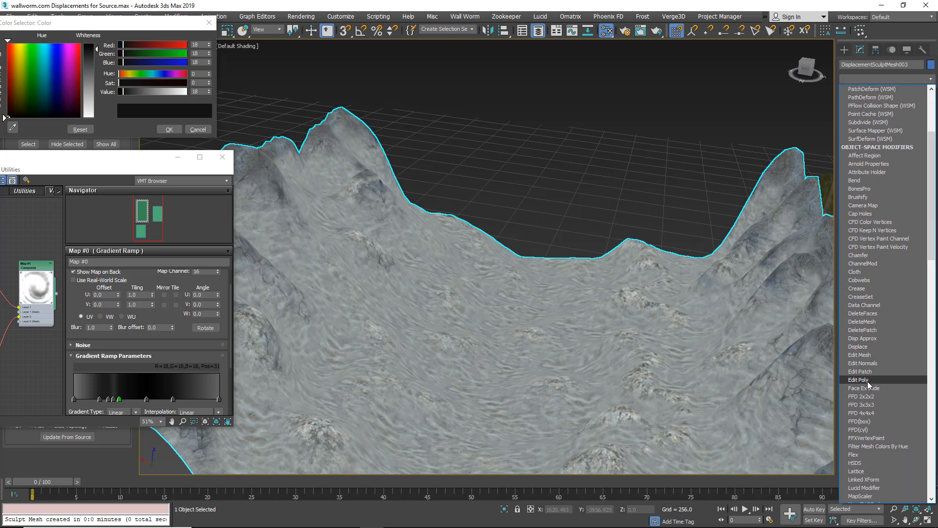
{"action": "left_click", "coordinate": [860, 380]}
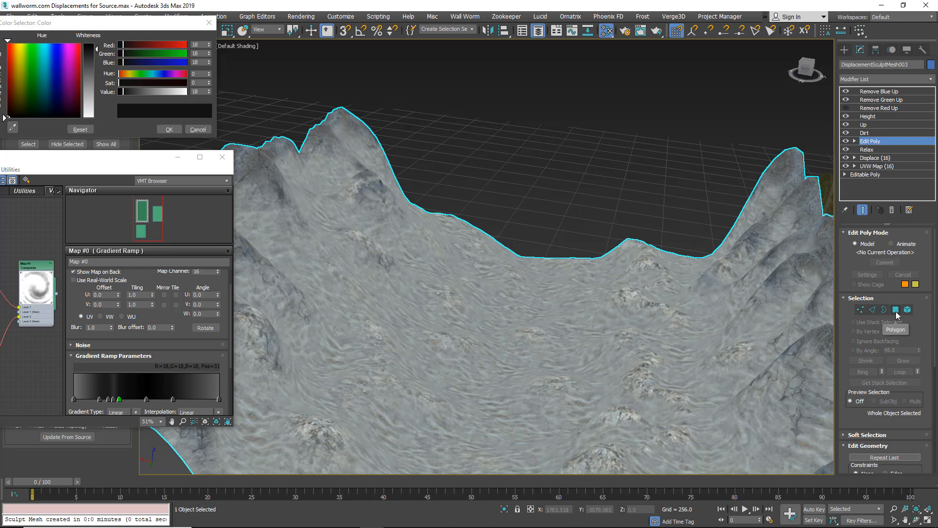
Step: Close the colour selector and Slate Material Editor and clear away the Displacement Settings panel to enlarge the viewport
{"action": "left_click", "coordinate": [209, 23]}
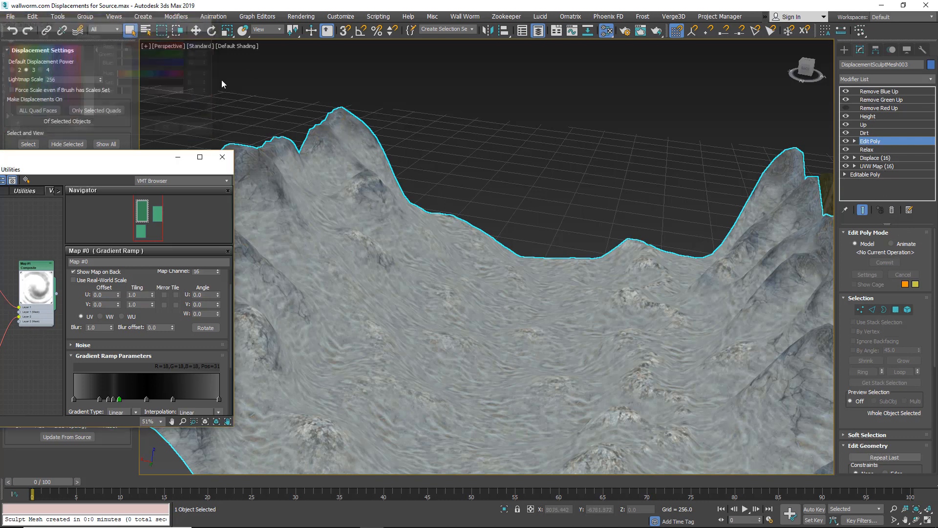
{"action": "left_click", "coordinate": [221, 159]}
{"action": "left_click_drag", "start_coordinate": [57, 40], "coordinate": [937, 141]}
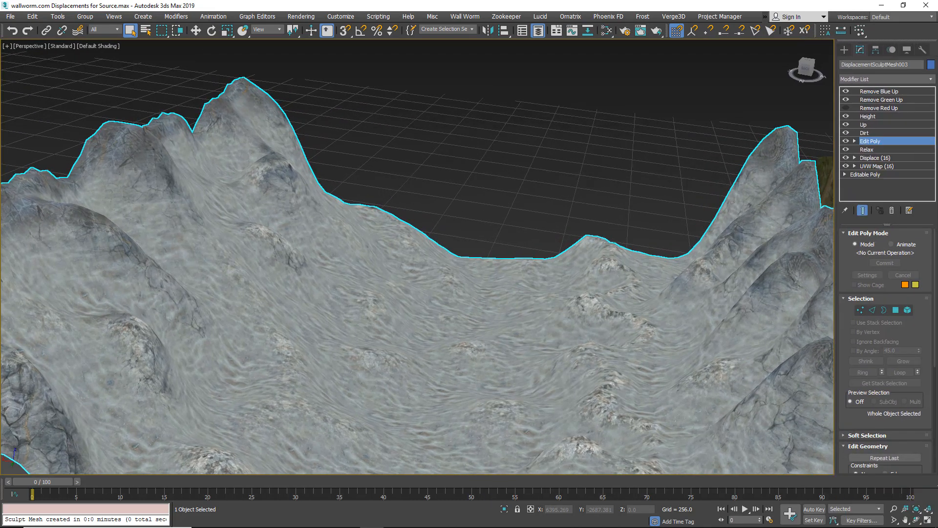
Step: Sculpt raised bumps across the slope with the Push/Pull brush at size about 301 and strength about 56
{"action": "left_click", "coordinate": [557, 31]}
{"action": "left_click", "coordinate": [344, 67]}
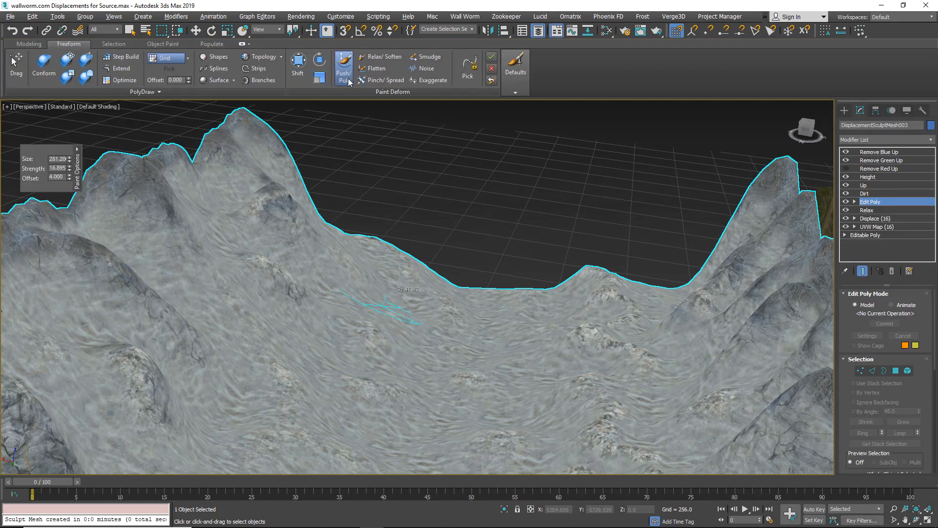
{"action": "left_click_drag", "start_coordinate": [348, 81], "coordinate": [365, 201], "text": "alt+shift"}
{"action": "left_click", "coordinate": [394, 292]}
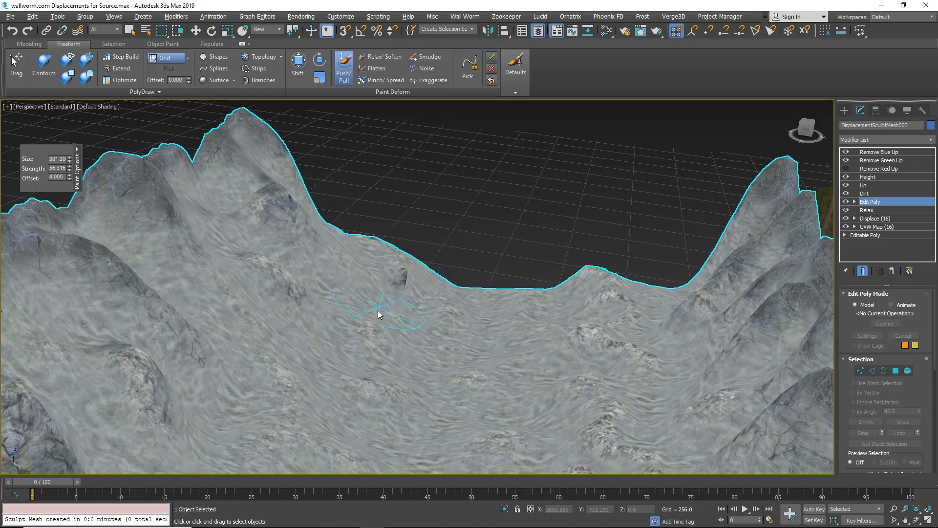
{"action": "mouse_move", "coordinate": [380, 314]}
{"action": "left_mouse_down"}
{"action": "mouse_move", "coordinate": [387, 335]}
{"action": "mouse_move", "coordinate": [263, 424]}
{"action": "left_mouse_up"}
{"action": "mouse_move", "coordinate": [329, 345]}
{"action": "middle_mouse_down", "text": "alt"}
{"action": "mouse_move", "coordinate": [336, 332]}
{"action": "mouse_move", "coordinate": [450, 307]}
{"action": "middle_mouse_up", "text": "alt"}
Step: Raise further rocky ridges and mounds across the valley floor with the Push/Pull brush
{"action": "left_click_drag", "start_coordinate": [614, 267], "coordinate": [615, 245]}
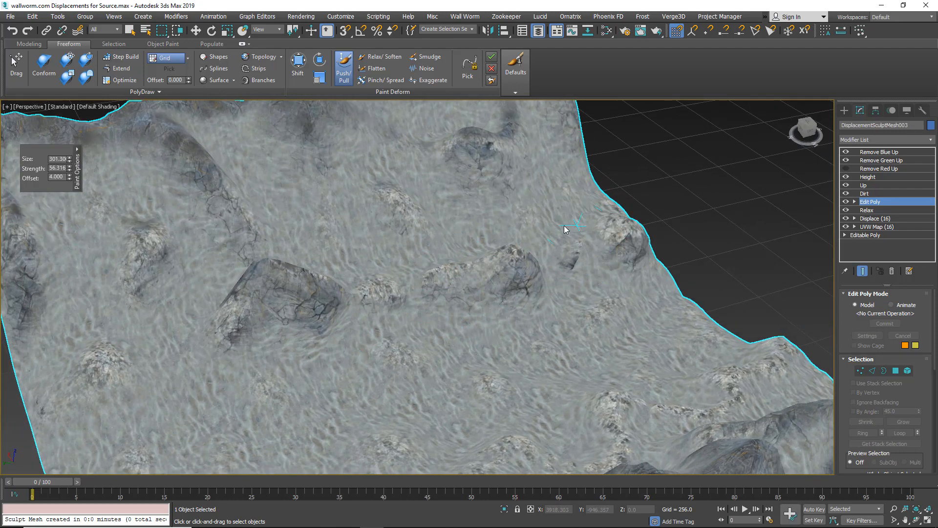
{"action": "left_click_drag", "start_coordinate": [555, 228], "coordinate": [527, 234]}
{"action": "mouse_move", "coordinate": [220, 317]}
{"action": "left_mouse_down"}
{"action": "mouse_move", "coordinate": [128, 361]}
{"action": "mouse_move", "coordinate": [79, 339]}
{"action": "mouse_move", "coordinate": [45, 386]}
{"action": "left_mouse_up"}
{"action": "middle_click_drag", "start_coordinate": [242, 350], "coordinate": [335, 318], "text": "alt"}
{"action": "mouse_move", "coordinate": [447, 296]}
{"action": "left_mouse_down"}
{"action": "mouse_move", "coordinate": [450, 285]}
{"action": "mouse_move", "coordinate": [502, 324]}
{"action": "mouse_move", "coordinate": [465, 316]}
{"action": "mouse_move", "coordinate": [486, 316]}
{"action": "mouse_move", "coordinate": [542, 356]}
{"action": "left_mouse_up"}
{"action": "scroll", "coordinate": [530, 344], "scroll_direction": "up", "scroll_amount": 5}
{"action": "middle_click_drag", "start_coordinate": [530, 343], "coordinate": [404, 350], "text": "alt"}
Step: Smooth the newly sculpted ridges with the Relax/Soften brush
{"action": "left_click", "coordinate": [380, 57]}
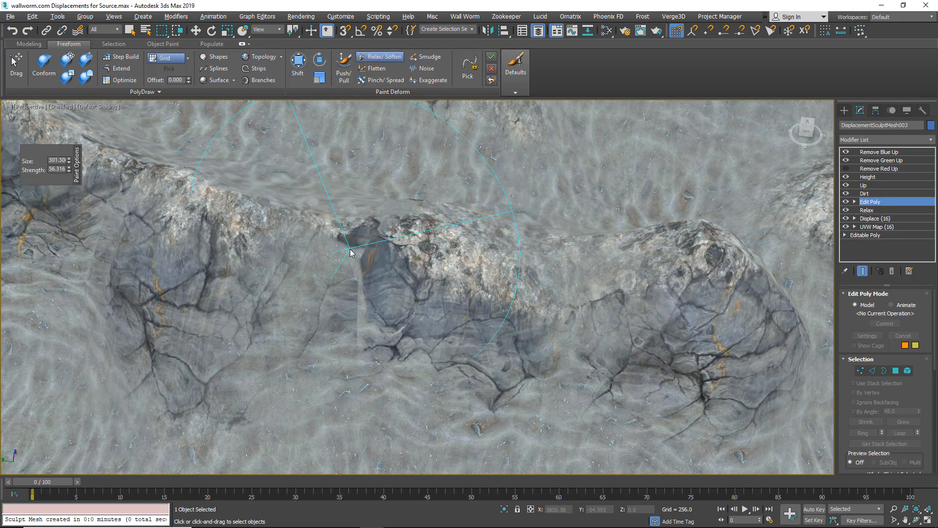
{"action": "mouse_move", "coordinate": [344, 276]}
{"action": "left_mouse_down"}
{"action": "mouse_move", "coordinate": [356, 289]}
{"action": "mouse_move", "coordinate": [487, 331]}
{"action": "mouse_move", "coordinate": [523, 320]}
{"action": "left_mouse_up"}
{"action": "middle_click_drag", "start_coordinate": [523, 321], "coordinate": [166, 279]}
{"action": "mouse_move", "coordinate": [599, 381]}
{"action": "left_mouse_down"}
{"action": "mouse_move", "coordinate": [611, 346]}
{"action": "mouse_move", "coordinate": [583, 329]}
{"action": "left_mouse_up"}
{"action": "mouse_move", "coordinate": [584, 328]}
{"action": "middle_mouse_down"}
{"action": "mouse_move", "coordinate": [438, 308]}
{"action": "mouse_move", "coordinate": [363, 315]}
{"action": "mouse_move", "coordinate": [300, 293]}
{"action": "mouse_move", "coordinate": [313, 319]}
{"action": "middle_mouse_up"}
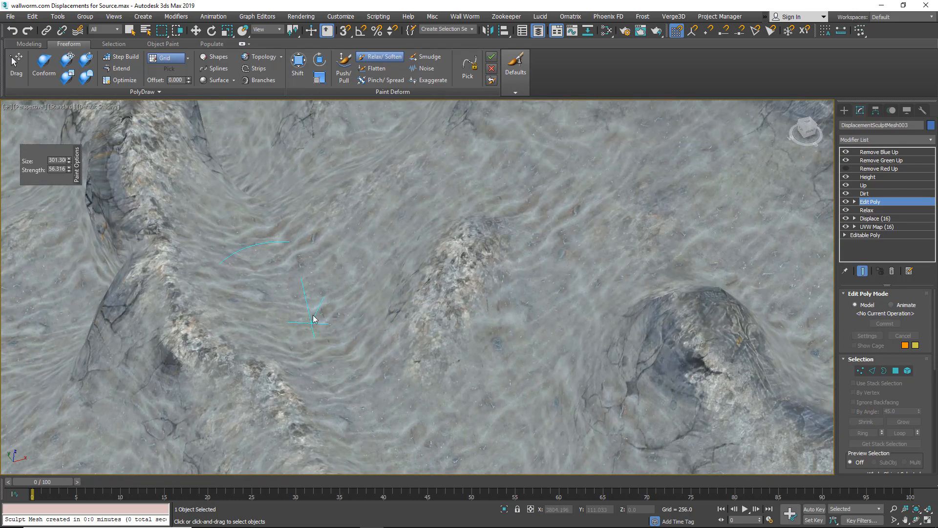
Step: Level the ground between and beside the rocky ridges with Flatten brush strokes
{"action": "left_click", "coordinate": [374, 68]}
{"action": "mouse_move", "coordinate": [282, 279]}
{"action": "left_mouse_down"}
{"action": "mouse_move", "coordinate": [230, 158]}
{"action": "mouse_move", "coordinate": [287, 271]}
{"action": "mouse_move", "coordinate": [375, 383]}
{"action": "mouse_move", "coordinate": [372, 405]}
{"action": "left_mouse_up"}
{"action": "middle_click_drag", "start_coordinate": [356, 367], "coordinate": [205, 218]}
{"action": "left_click_drag", "start_coordinate": [219, 237], "coordinate": [407, 430]}
{"action": "middle_click_drag", "start_coordinate": [363, 381], "coordinate": [256, 271]}
{"action": "scroll", "coordinate": [256, 270], "scroll_direction": "down", "scroll_amount": 6}
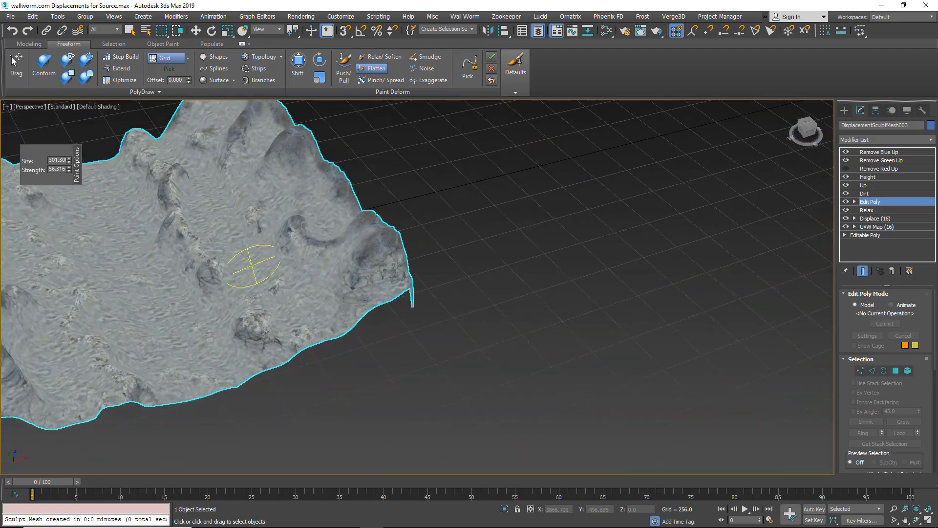
{"action": "scroll", "coordinate": [256, 269], "scroll_direction": "up", "scroll_amount": 2}
{"action": "left_click_drag", "start_coordinate": [278, 291], "coordinate": [342, 391]}
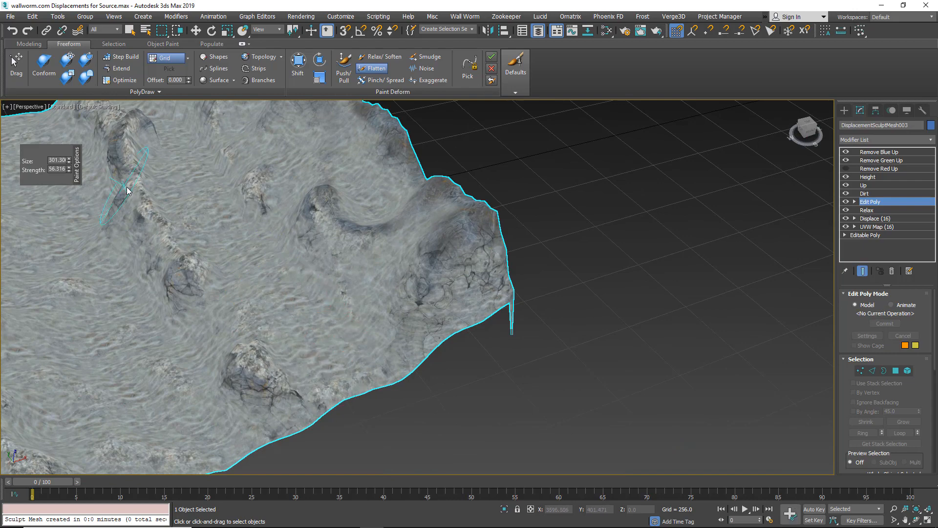
{"action": "mouse_move", "coordinate": [172, 228]}
{"action": "middle_mouse_down"}
{"action": "mouse_move", "coordinate": [244, 283]}
{"action": "mouse_move", "coordinate": [321, 271]}
{"action": "mouse_move", "coordinate": [444, 210]}
{"action": "mouse_move", "coordinate": [495, 220]}
{"action": "middle_mouse_up"}
{"action": "left_click_drag", "start_coordinate": [346, 233], "coordinate": [234, 306]}
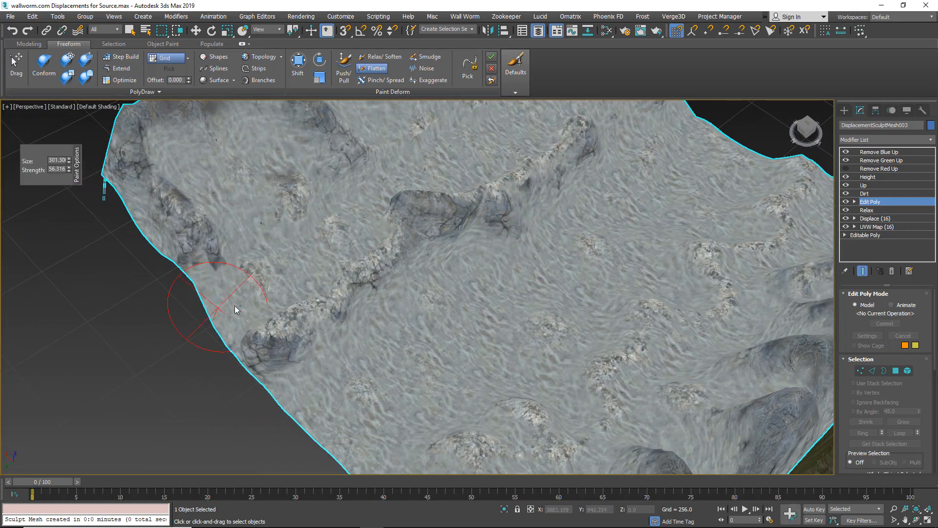
Step: Soften the ground beyond the far end of the long ridge with the Relax/Soften brush
{"action": "mouse_move", "coordinate": [244, 298]}
{"action": "middle_mouse_down", "text": "alt"}
{"action": "mouse_move", "coordinate": [332, 257]}
{"action": "mouse_move", "coordinate": [433, 292]}
{"action": "mouse_move", "coordinate": [326, 323]}
{"action": "middle_mouse_up", "text": "alt"}
{"action": "scroll", "coordinate": [332, 257], "scroll_direction": "down", "scroll_amount": 3}
{"action": "scroll", "coordinate": [432, 289], "scroll_direction": "up", "scroll_amount": 3}
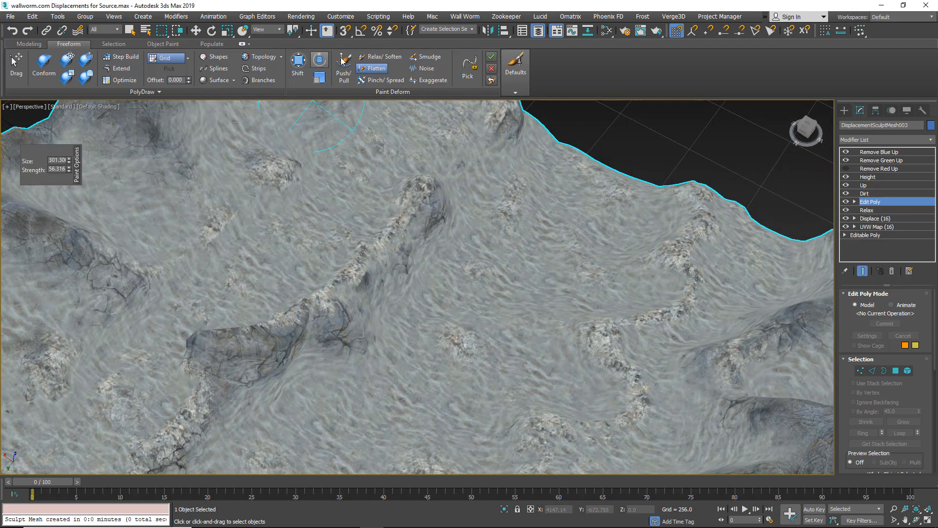
{"action": "mouse_move", "coordinate": [448, 173]}
{"action": "left_mouse_down"}
{"action": "mouse_move", "coordinate": [488, 204]}
{"action": "mouse_move", "coordinate": [480, 185]}
{"action": "mouse_move", "coordinate": [503, 210]}
{"action": "left_mouse_up"}
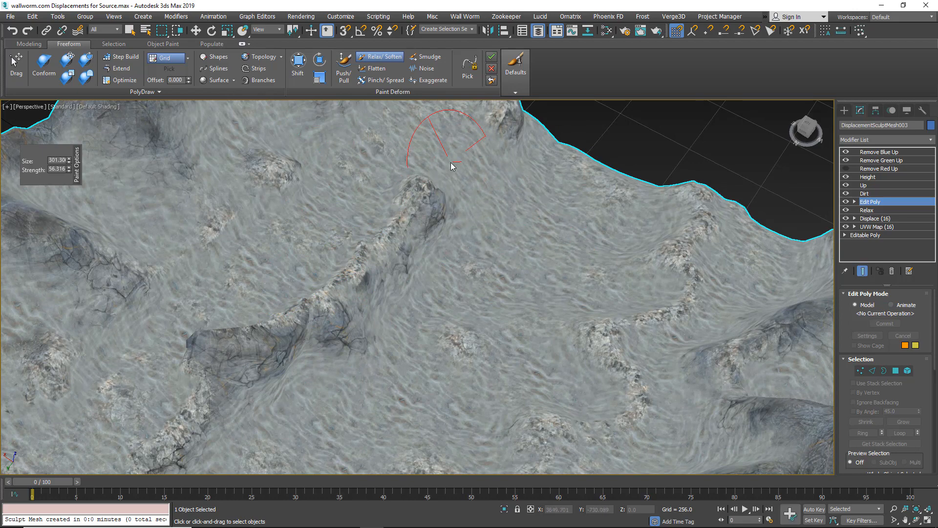
{"action": "left_click_drag", "start_coordinate": [452, 166], "coordinate": [505, 222]}
Step: Display the mesh edges and switch the Edit Poly modifier to polygon level near the slope between two rock mounds
{"action": "mouse_move", "coordinate": [505, 222]}
{"action": "middle_mouse_down", "text": "alt"}
{"action": "mouse_move", "coordinate": [471, 202]}
{"action": "mouse_move", "coordinate": [520, 288]}
{"action": "mouse_move", "coordinate": [457, 292]}
{"action": "mouse_move", "coordinate": [490, 308]}
{"action": "mouse_move", "coordinate": [509, 285]}
{"action": "mouse_move", "coordinate": [492, 260]}
{"action": "mouse_move", "coordinate": [419, 220]}
{"action": "mouse_move", "coordinate": [425, 370]}
{"action": "middle_mouse_up", "text": "alt"}
{"action": "scroll", "coordinate": [477, 299], "scroll_direction": "up", "scroll_amount": 3}
{"action": "scroll", "coordinate": [479, 247], "scroll_direction": "up", "scroll_amount": 2}
{"action": "key", "text": "F4"}
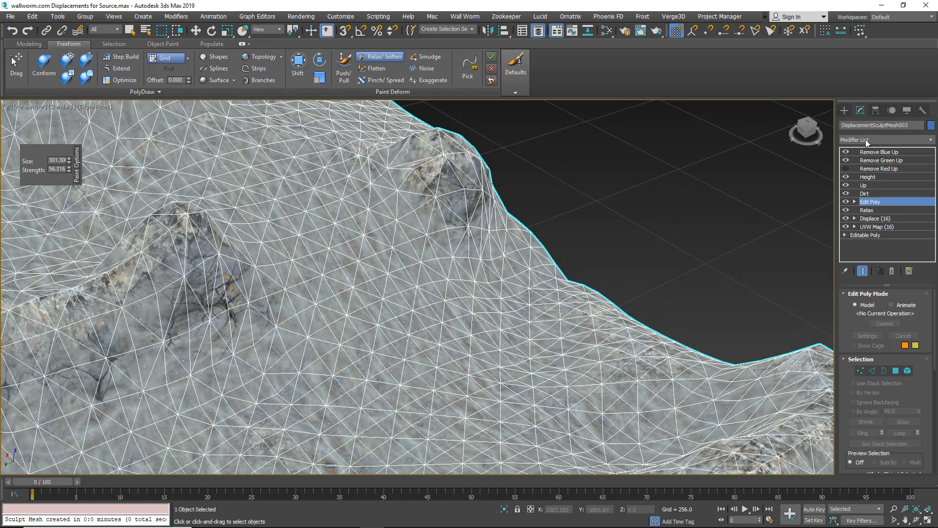
{"action": "left_click", "coordinate": [895, 371]}
{"action": "key", "text": "w"}
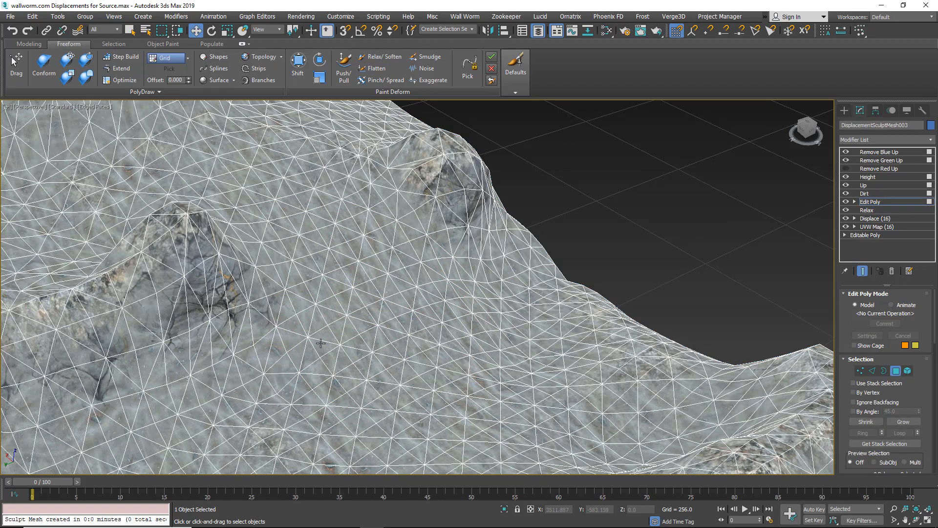
Step: Select a horizontal strip of polygons between the two rock mounds and make it planar in Z as the first step
{"action": "left_click", "coordinate": [321, 342]}
{"action": "left_click", "coordinate": [342, 331], "text": "ctrl"}
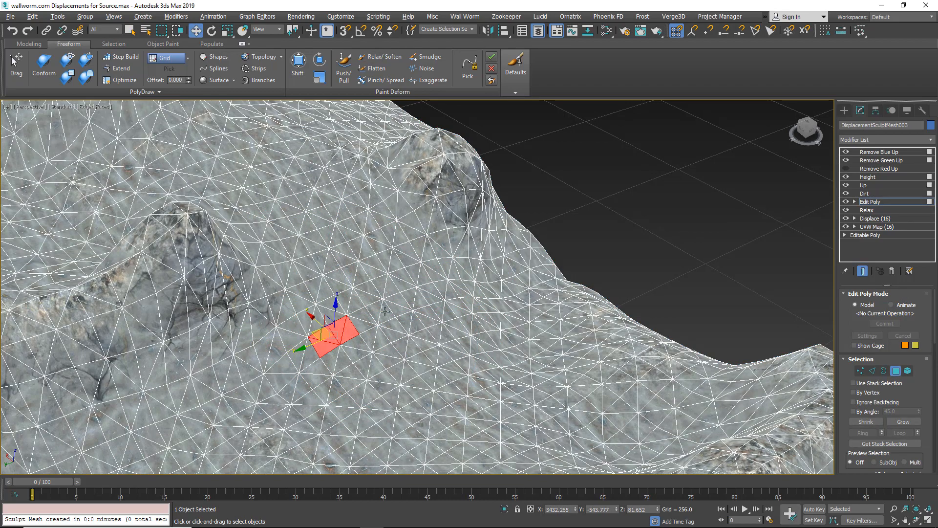
{"action": "middle_click_drag", "start_coordinate": [385, 311], "coordinate": [360, 341], "text": "alt"}
{"action": "key", "text": "q"}
{"action": "middle_click_drag", "start_coordinate": [357, 374], "coordinate": [351, 390], "text": "alt"}
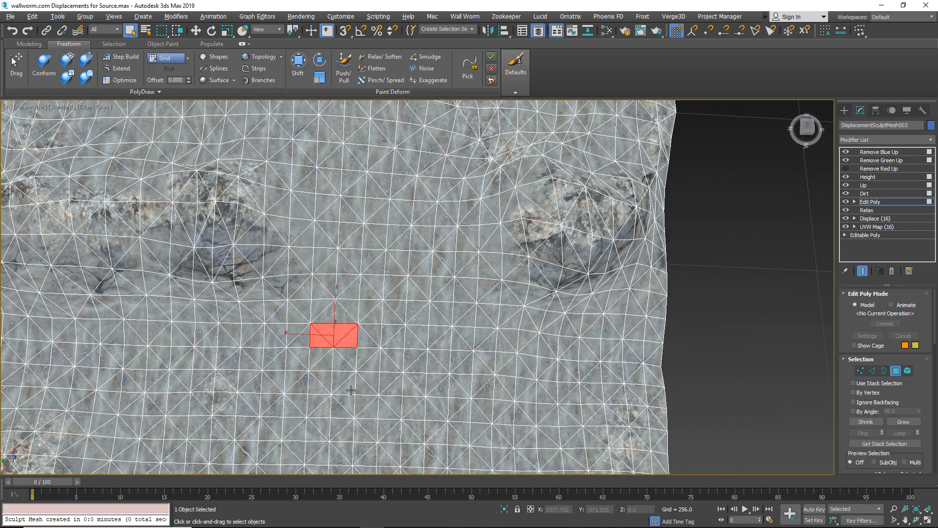
{"action": "left_click_drag", "start_coordinate": [489, 343], "coordinate": [426, 342]}
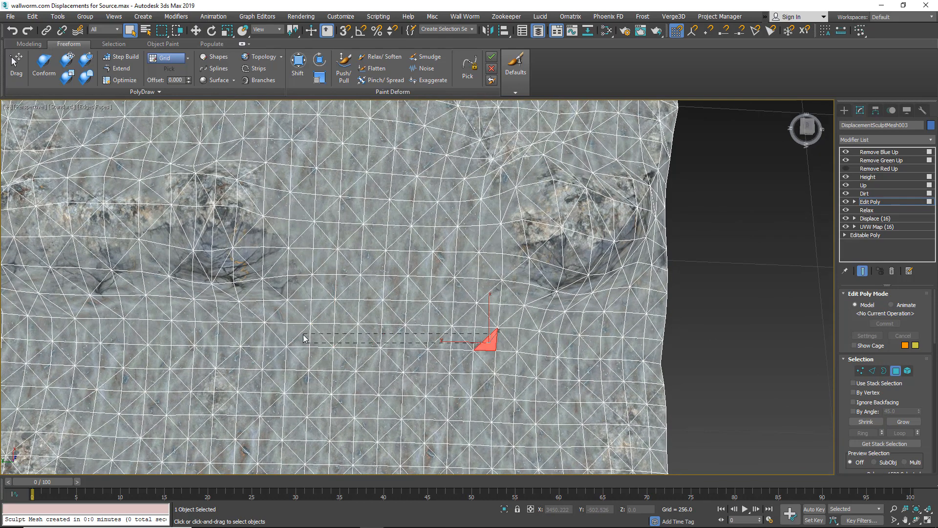
{"action": "left_click_drag", "start_coordinate": [292, 336], "coordinate": [293, 332]}
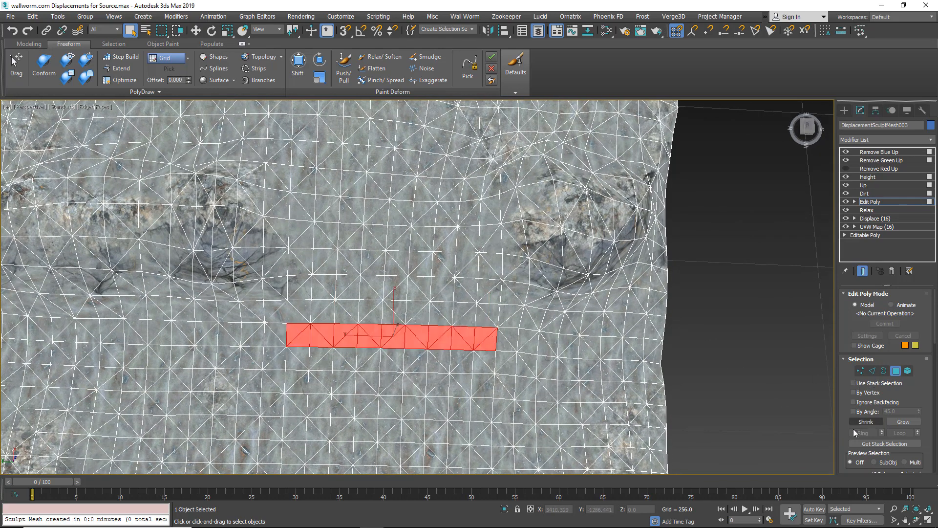
{"action": "scroll", "coordinate": [846, 434], "scroll_direction": "down", "scroll_amount": 5}
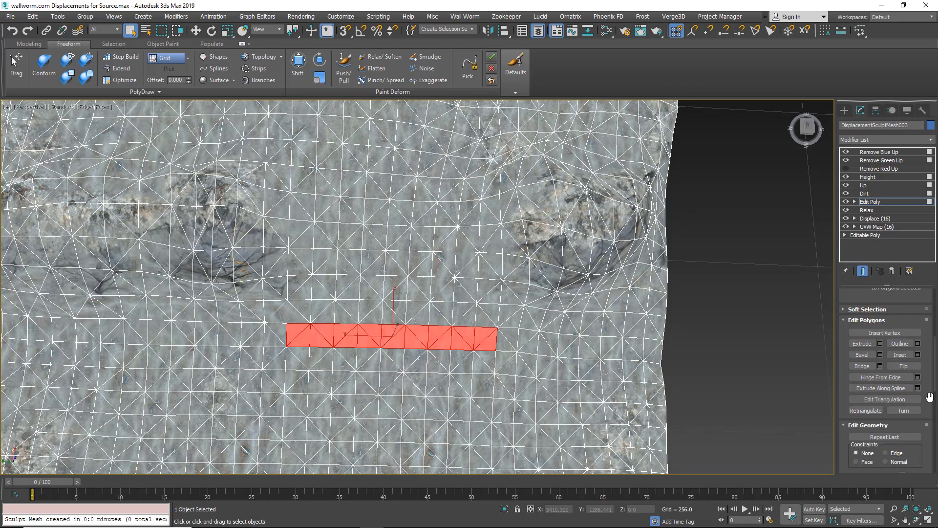
{"action": "scroll", "coordinate": [929, 397], "scroll_direction": "down", "scroll_amount": 5}
{"action": "left_click", "coordinate": [917, 419]}
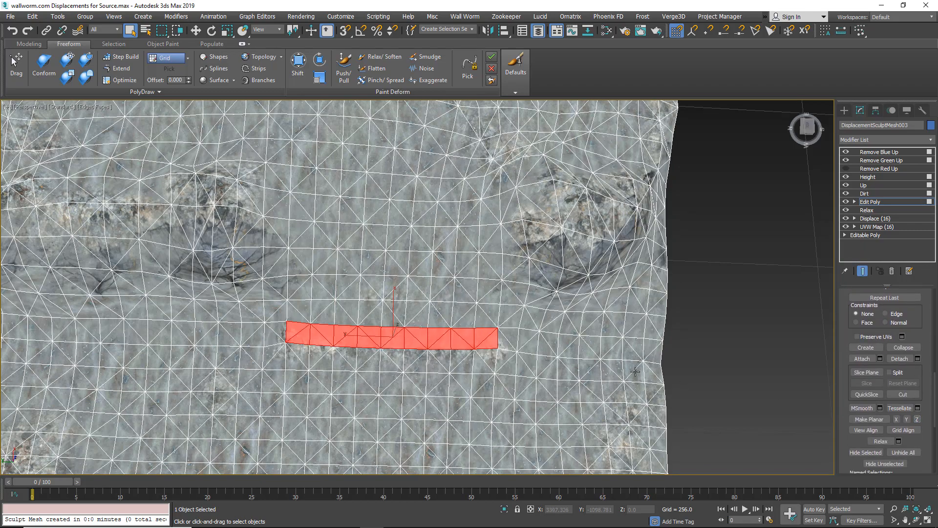
Step: Select a parallel strip of polygons farther up the slope and make it planar in Z as the second step
{"action": "middle_click_drag", "start_coordinate": [293, 313], "coordinate": [390, 342], "text": "alt"}
{"action": "left_click", "coordinate": [313, 311]}
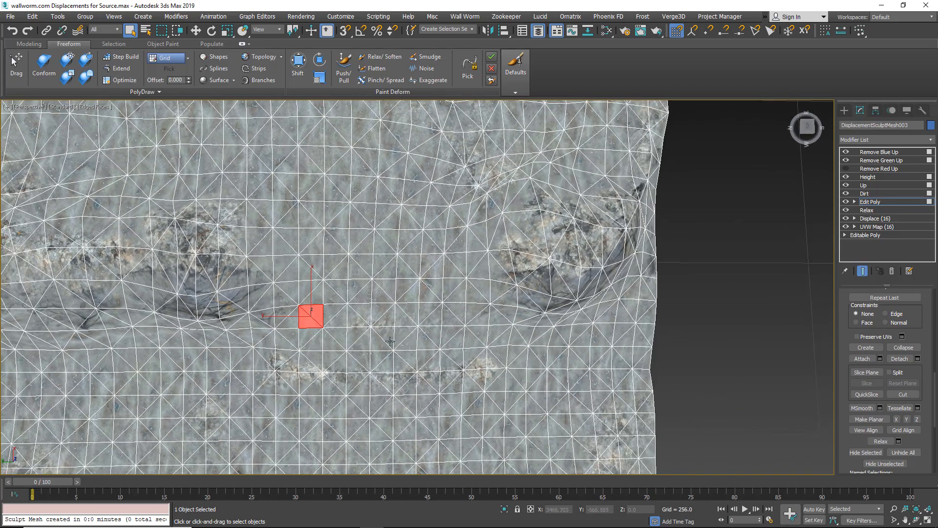
{"action": "left_click", "coordinate": [317, 312], "text": "shift"}
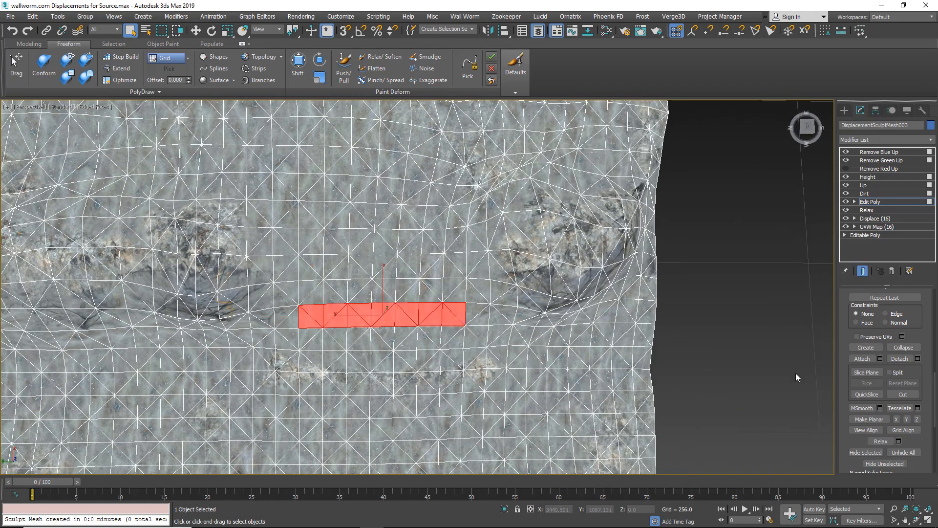
{"action": "left_click", "coordinate": [917, 418]}
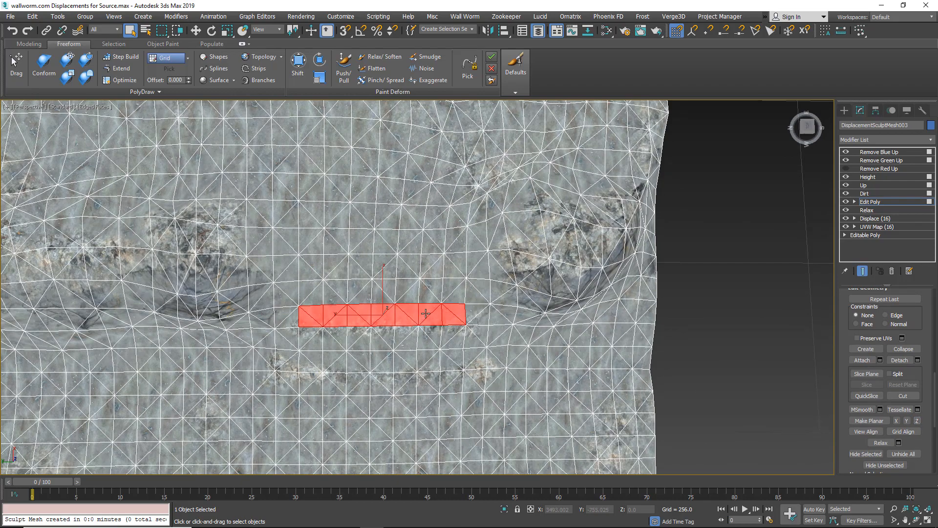
Step: Flatten a third parallel strip of polygons up the slope by making it planar in Z
{"action": "middle_click_drag", "start_coordinate": [427, 315], "coordinate": [380, 298], "text": "alt"}
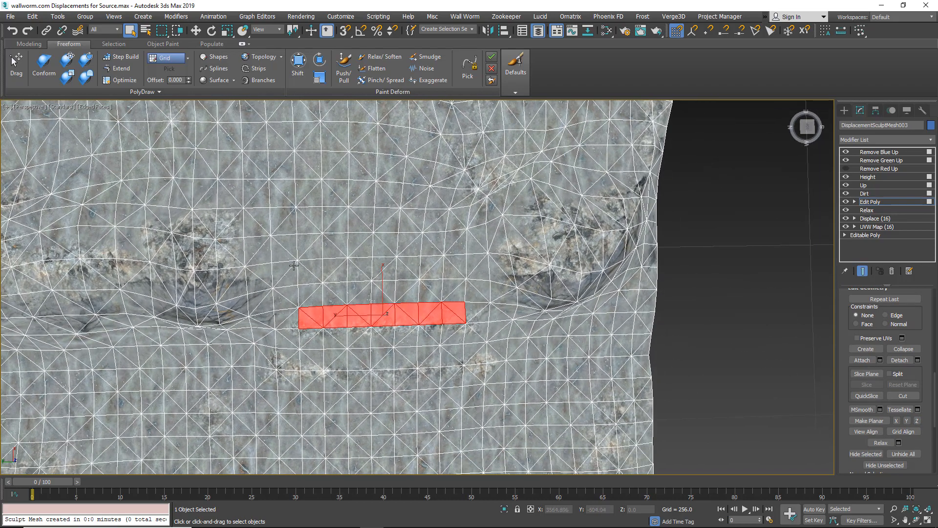
{"action": "left_click_drag", "start_coordinate": [308, 266], "coordinate": [325, 275]}
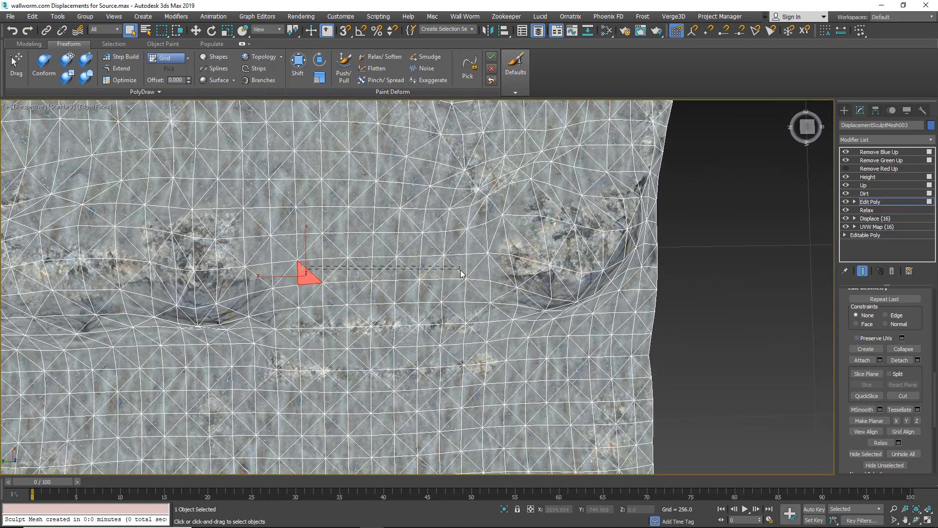
{"action": "left_click_drag", "start_coordinate": [460, 269], "coordinate": [463, 272]}
{"action": "left_click", "coordinate": [917, 420]}
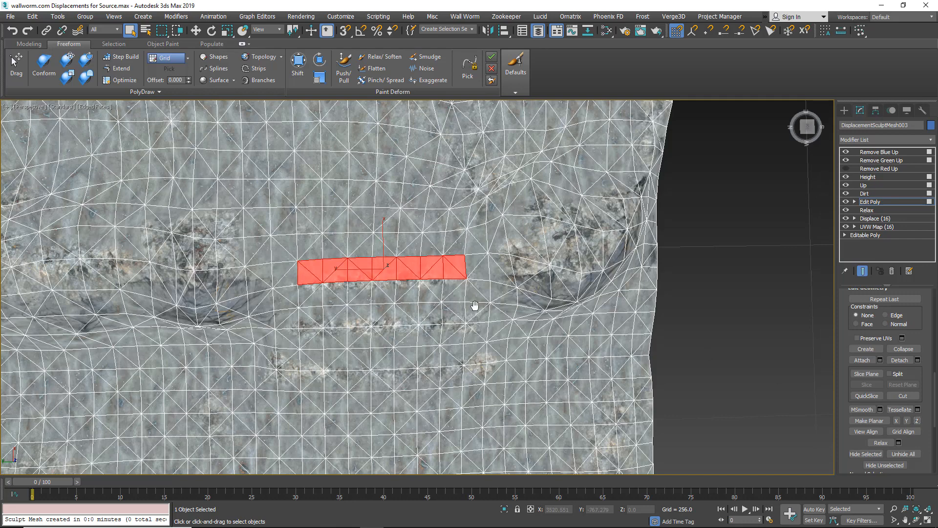
Step: Flatten a fourth strip of polygons near the top of the slope by making it planar in Z
{"action": "middle_click_drag", "start_coordinate": [410, 271], "coordinate": [423, 337]}
{"action": "left_click_drag", "start_coordinate": [319, 282], "coordinate": [458, 283]}
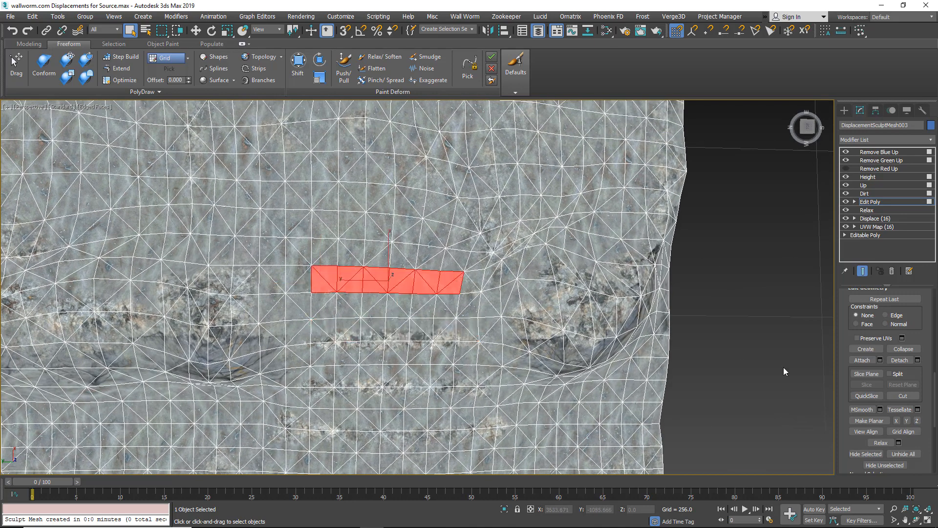
{"action": "left_click", "coordinate": [918, 421]}
Step: Inspect the stepped slope between the mounds and turn on the walkable face display
{"action": "middle_click_drag", "start_coordinate": [440, 352], "coordinate": [524, 286], "text": "alt"}
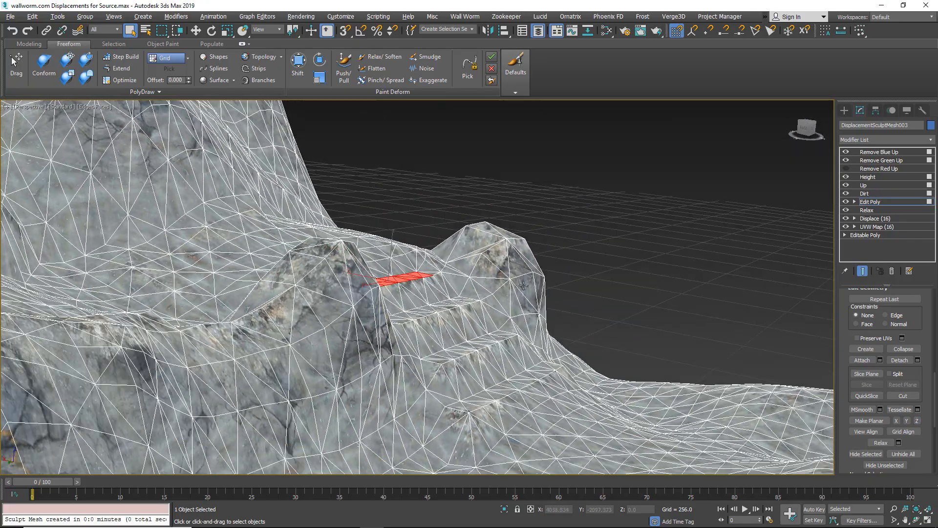
{"action": "middle_click_drag", "start_coordinate": [491, 350], "coordinate": [478, 324]}
{"action": "scroll", "coordinate": [478, 324], "scroll_direction": "up", "scroll_amount": 5}
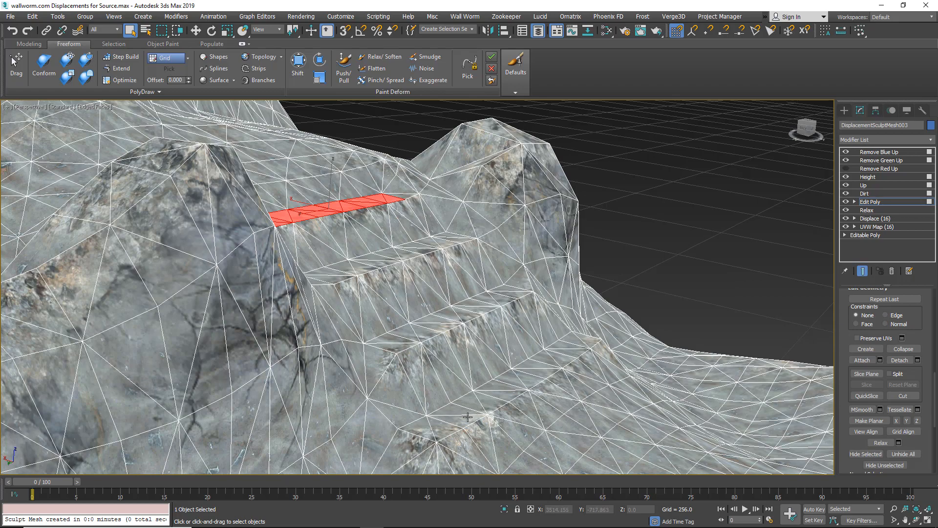
{"action": "middle_click_drag", "start_coordinate": [467, 391], "coordinate": [463, 326], "text": "alt"}
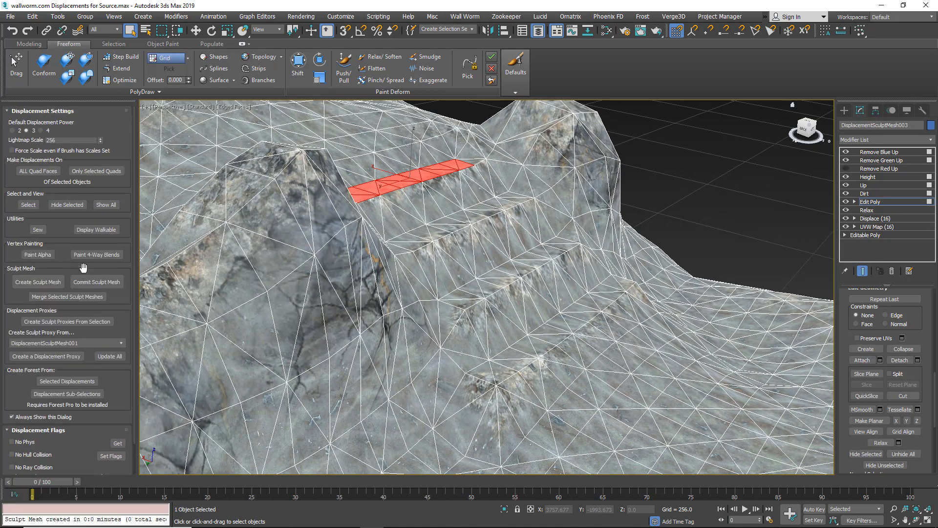
{"action": "left_click", "coordinate": [97, 230]}
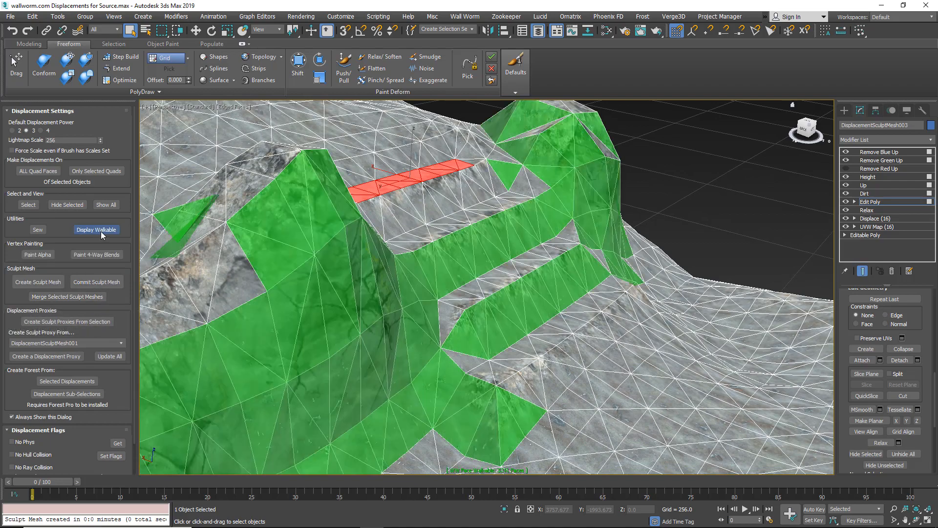
{"action": "middle_click_drag", "start_coordinate": [498, 310], "coordinate": [472, 333], "text": "alt"}
{"action": "middle_click_drag", "start_coordinate": [417, 346], "coordinate": [306, 335], "text": "alt"}
Step: Select the flattened strip between the two green bands and lower it vertically
{"action": "left_click", "coordinate": [321, 340]}
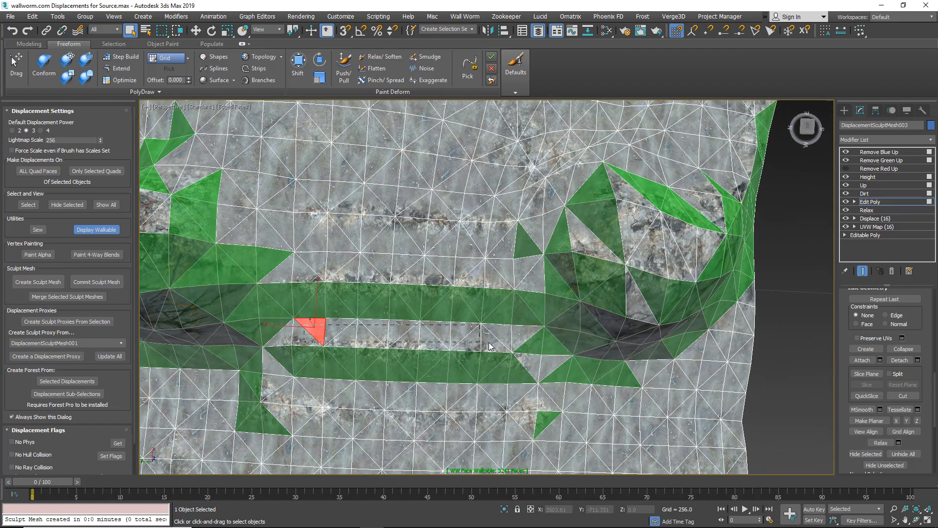
{"action": "left_click_drag", "start_coordinate": [501, 349], "coordinate": [503, 347]}
{"action": "key", "text": "w"}
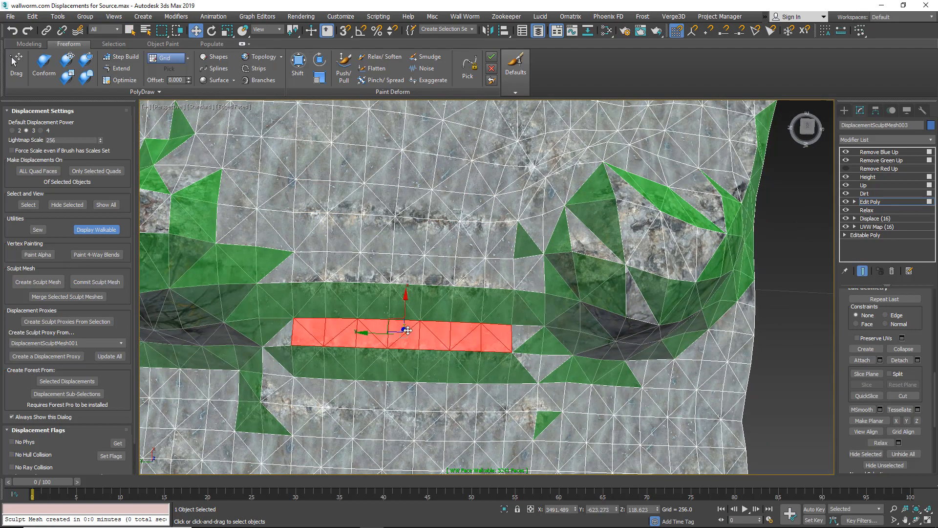
{"action": "middle_click_drag", "start_coordinate": [398, 329], "coordinate": [459, 294], "text": "alt"}
{"action": "left_click_drag", "start_coordinate": [405, 312], "coordinate": [403, 324]}
Step: Select the narrow strip of polygons directly up the slope from the lowered strip and lower it vertically
{"action": "middle_click_drag", "start_coordinate": [311, 326], "coordinate": [290, 293], "text": "alt"}
{"action": "left_click", "coordinate": [296, 311]}
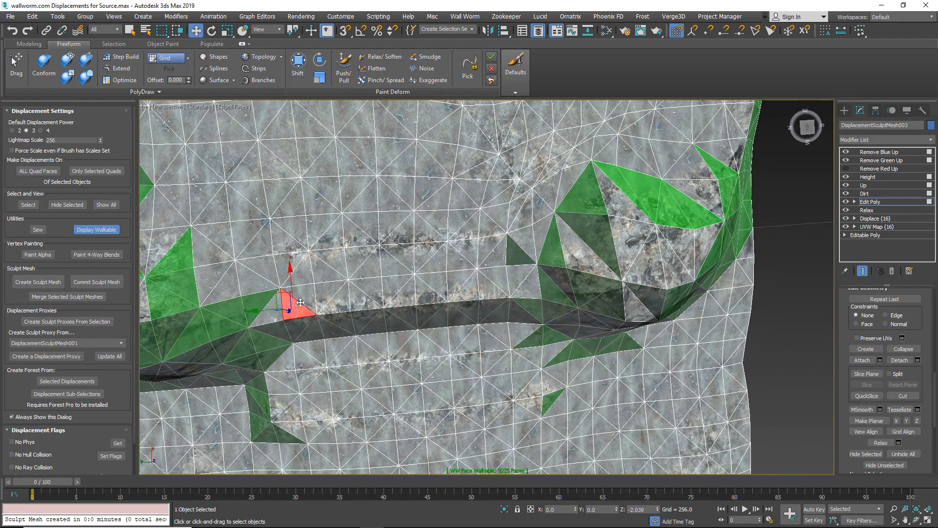
{"action": "key", "text": "q"}
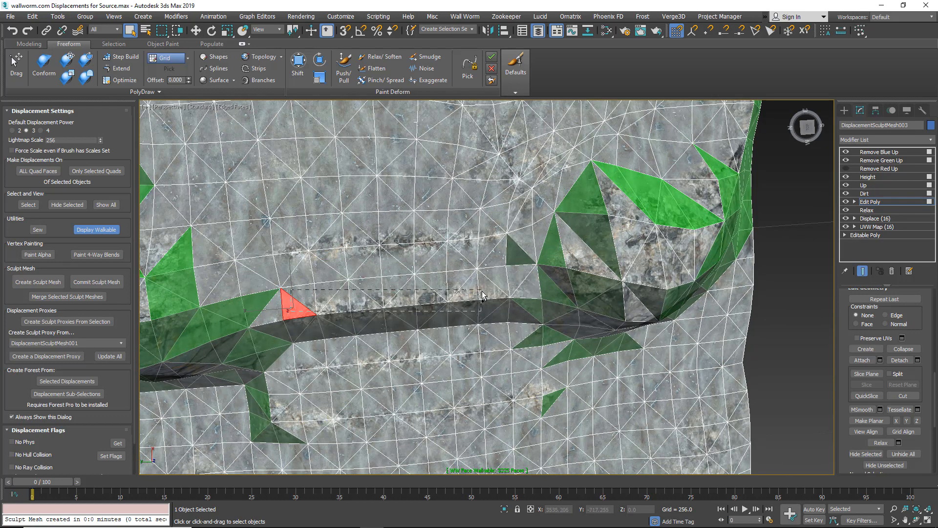
{"action": "left_click_drag", "start_coordinate": [481, 294], "coordinate": [482, 295]}
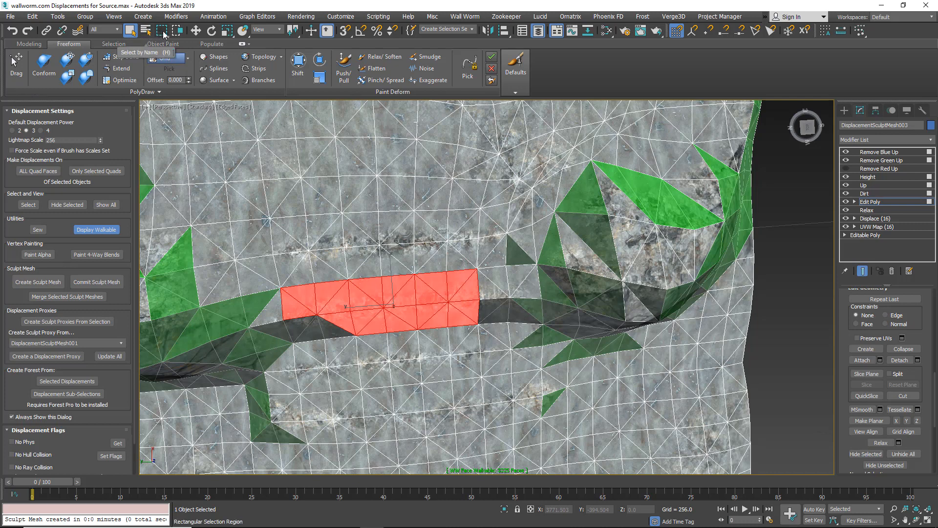
{"action": "left_click_drag", "start_coordinate": [163, 33], "coordinate": [163, 49]}
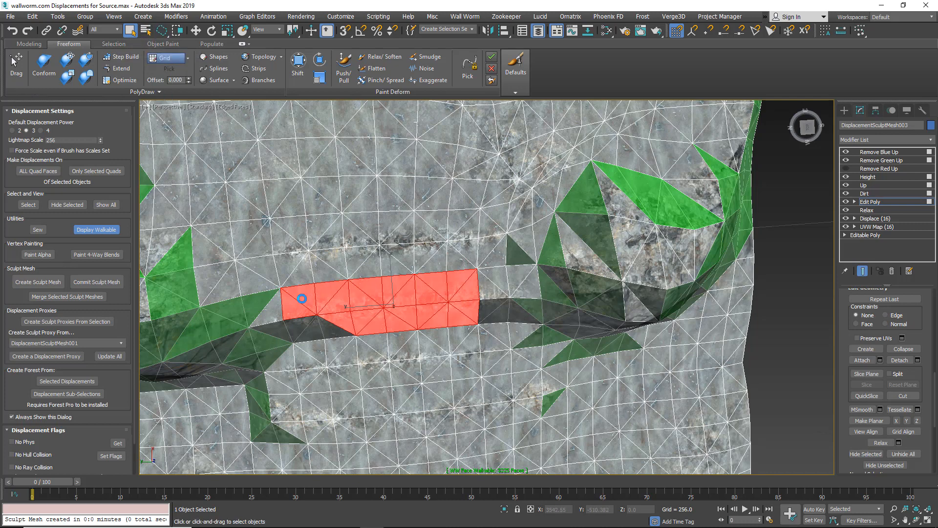
{"action": "left_click", "coordinate": [302, 298]}
{"action": "left_click_drag", "start_coordinate": [296, 312], "coordinate": [454, 299]}
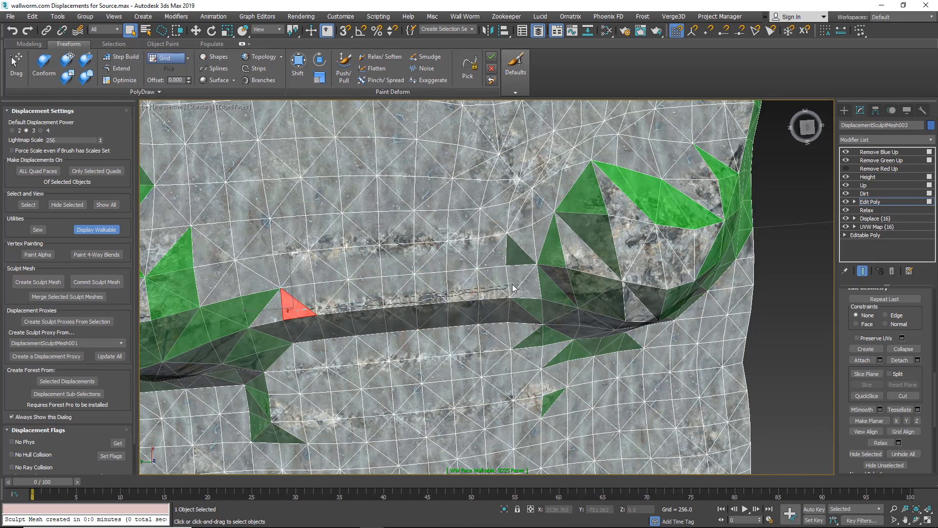
{"action": "left_click_drag", "start_coordinate": [529, 287], "coordinate": [529, 288]}
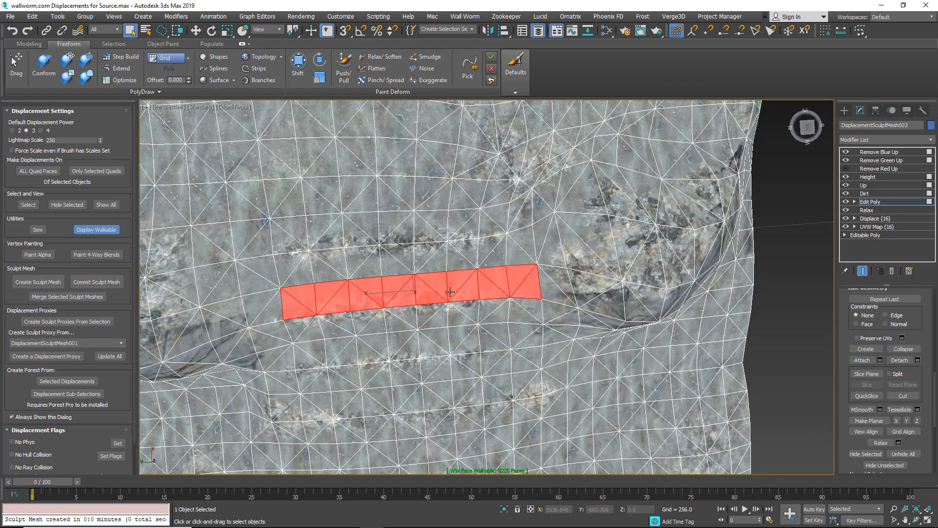
{"action": "middle_click_drag", "start_coordinate": [450, 291], "coordinate": [418, 266], "text": "alt"}
{"action": "key", "text": "w"}
{"action": "left_click_drag", "start_coordinate": [416, 268], "coordinate": [414, 284]}
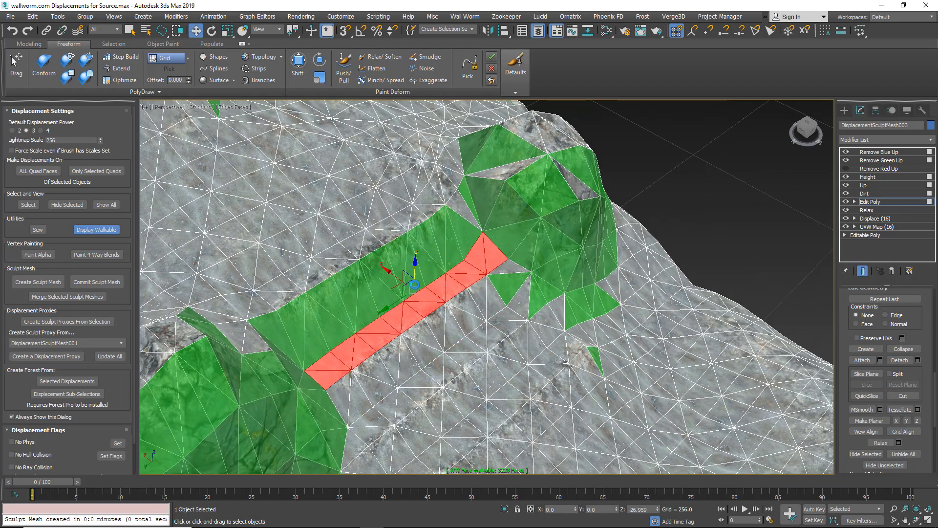
Step: Select the row of polygons above the steep green band, between the two mounds, and lower it vertically
{"action": "middle_click_drag", "start_coordinate": [414, 284], "coordinate": [320, 371], "text": "alt"}
{"action": "key", "text": "q"}
{"action": "middle_click_drag", "start_coordinate": [307, 308], "coordinate": [322, 322], "text": "alt"}
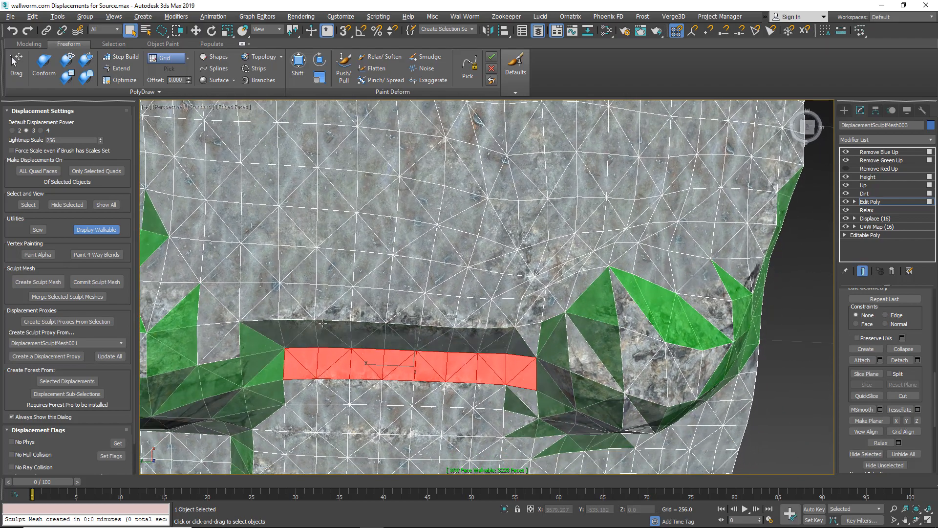
{"action": "left_click", "coordinate": [269, 306]}
{"action": "left_click", "coordinate": [480, 316], "text": "shift"}
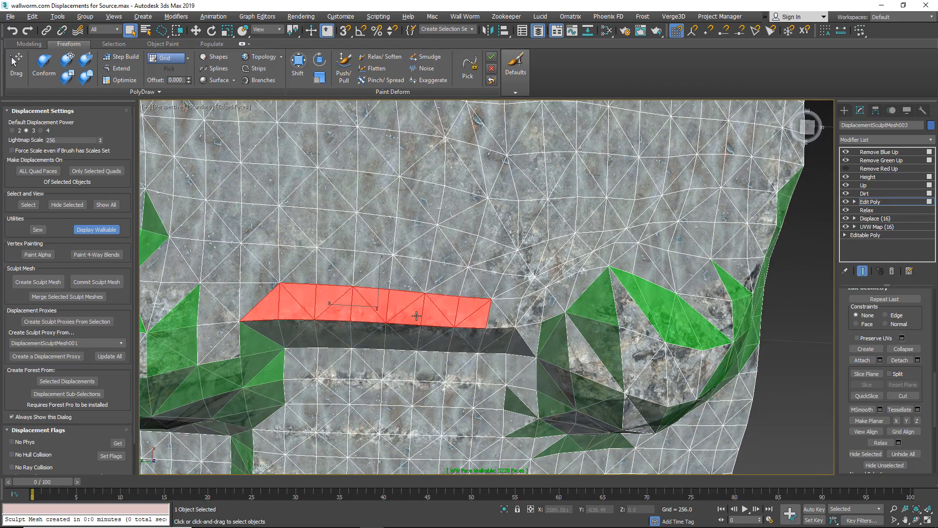
{"action": "middle_click_drag", "start_coordinate": [481, 317], "coordinate": [444, 262], "text": "alt"}
{"action": "key", "text": "w"}
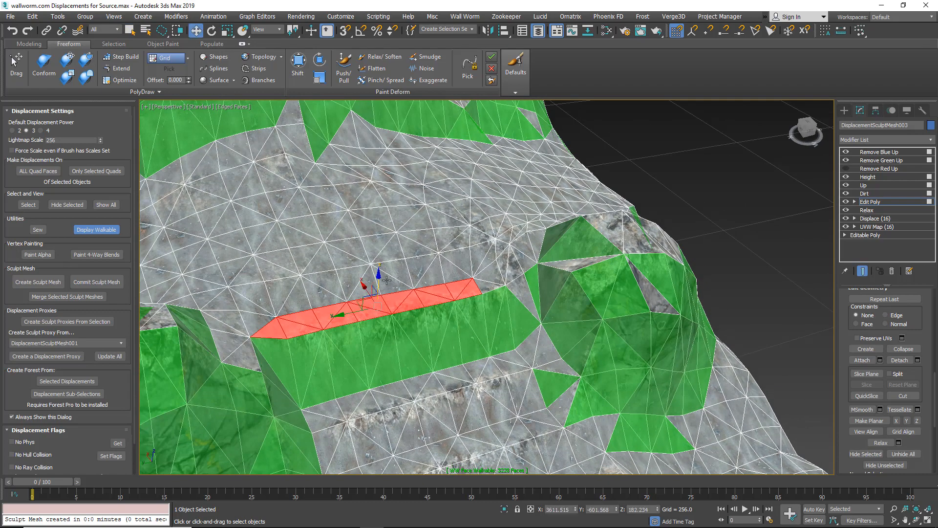
{"action": "left_click_drag", "start_coordinate": [379, 279], "coordinate": [382, 311]}
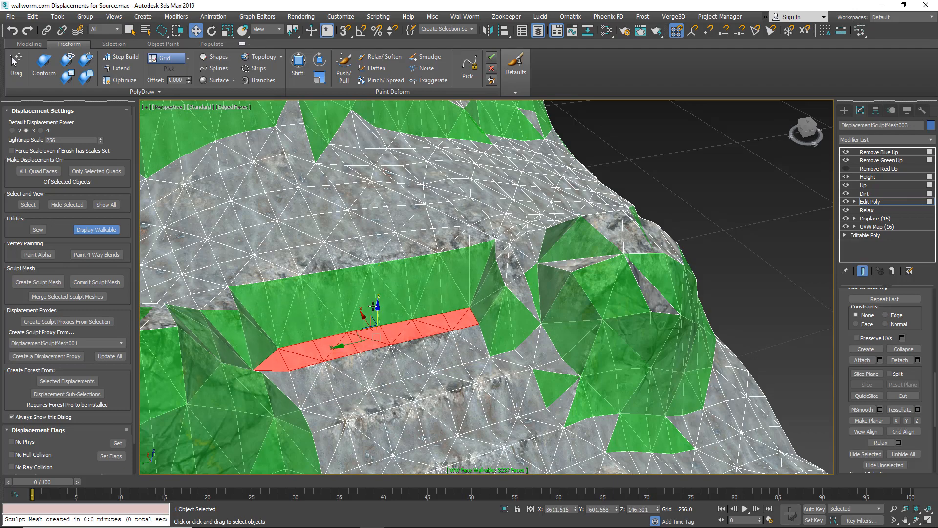
Step: Select the topmost strip of polygons above the newly formed steep face and move it down in Z
{"action": "middle_click_drag", "start_coordinate": [325, 308], "coordinate": [265, 324], "text": "alt"}
{"action": "left_click", "coordinate": [264, 325]}
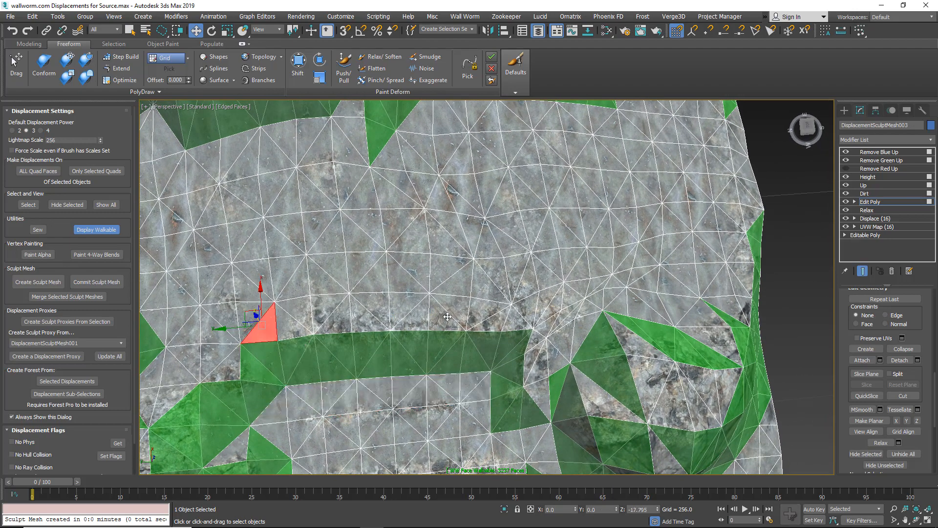
{"action": "key", "text": "q"}
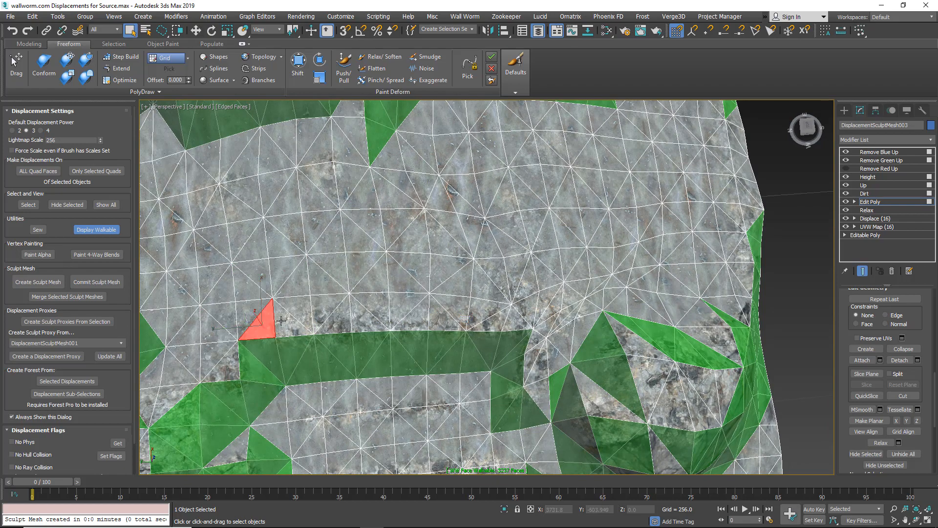
{"action": "left_click_drag", "start_coordinate": [492, 321], "coordinate": [496, 320]}
{"action": "middle_click_drag", "start_coordinate": [496, 320], "coordinate": [433, 278], "text": "alt"}
{"action": "key", "text": "w"}
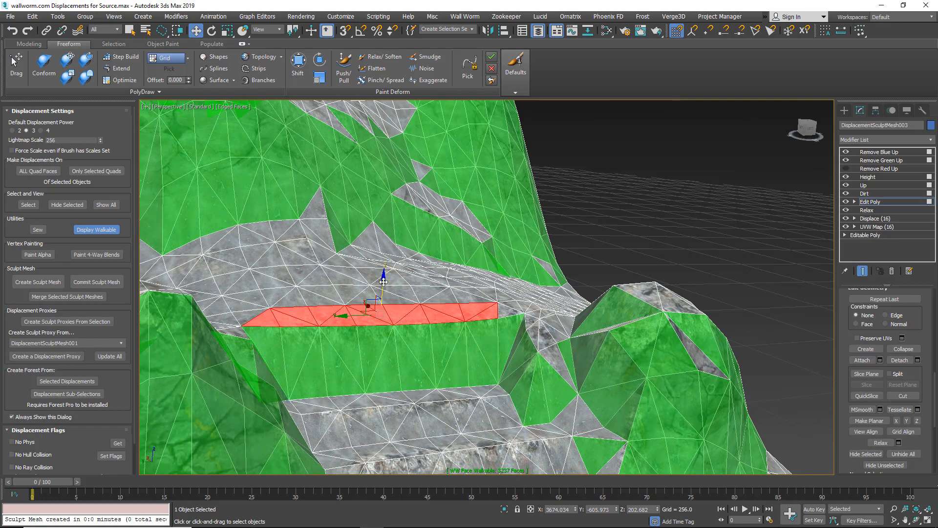
{"action": "left_click_drag", "start_coordinate": [383, 282], "coordinate": [382, 311]}
Step: Smooth the ground around the top step with a Relax/Soften brush sized about 164.5
{"action": "middle_click_drag", "start_coordinate": [382, 311], "coordinate": [356, 338], "text": "alt"}
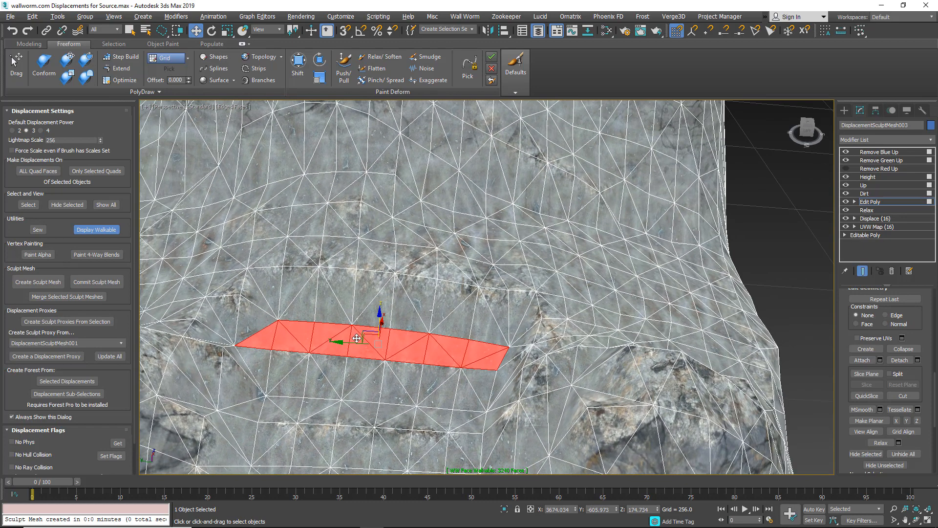
{"action": "left_click", "coordinate": [380, 59]}
{"action": "left_click_drag", "start_coordinate": [320, 272], "coordinate": [337, 319], "text": "ctrl+shift"}
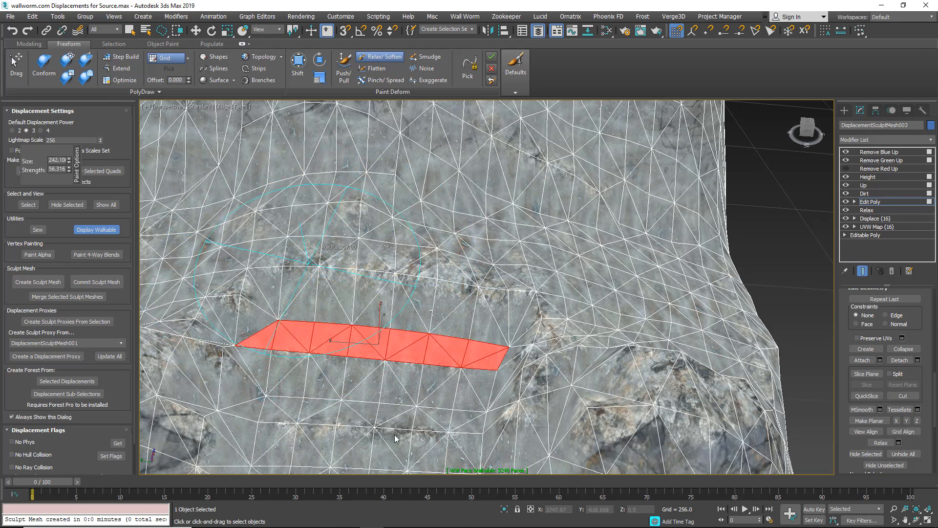
{"action": "mouse_move", "coordinate": [228, 292]}
{"action": "left_mouse_down"}
{"action": "mouse_move", "coordinate": [440, 281]}
{"action": "mouse_move", "coordinate": [487, 289]}
{"action": "mouse_move", "coordinate": [411, 341]}
{"action": "left_mouse_up"}
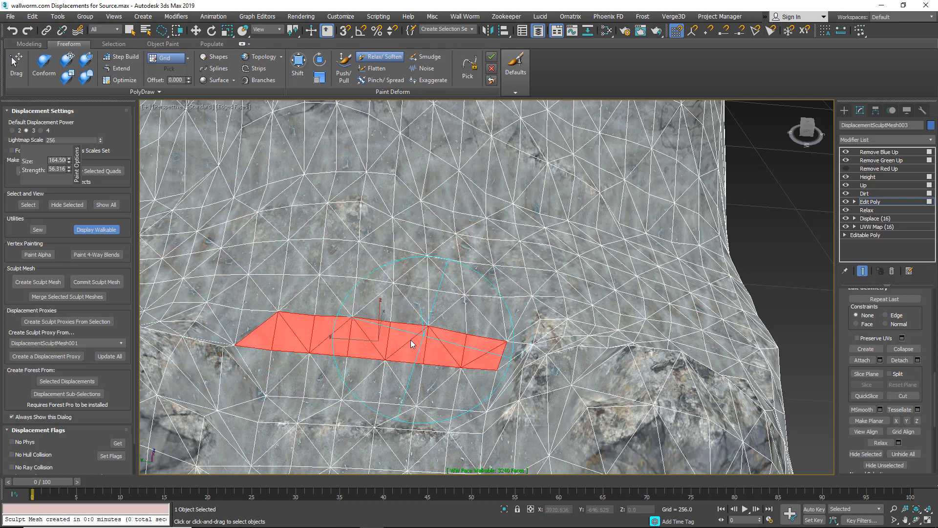
{"action": "middle_click_drag", "start_coordinate": [375, 350], "coordinate": [373, 264], "text": "alt"}
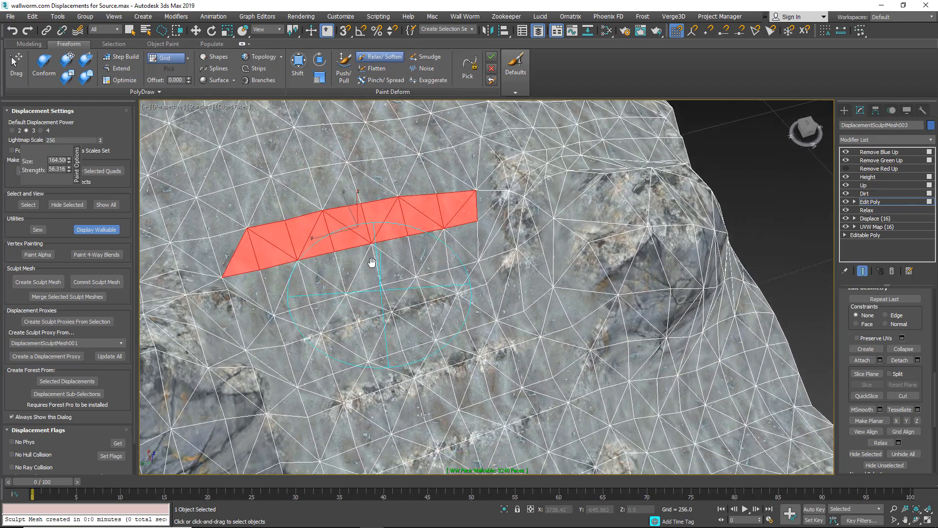
{"action": "mouse_move", "coordinate": [401, 337]}
{"action": "middle_mouse_down"}
{"action": "mouse_move", "coordinate": [380, 258]}
{"action": "mouse_move", "coordinate": [424, 325]}
{"action": "mouse_move", "coordinate": [421, 337]}
{"action": "mouse_move", "coordinate": [476, 343]}
{"action": "mouse_move", "coordinate": [453, 306]}
{"action": "mouse_move", "coordinate": [418, 309]}
{"action": "middle_mouse_up"}
{"action": "key", "text": "w"}
{"action": "left_click", "coordinate": [651, 202]}
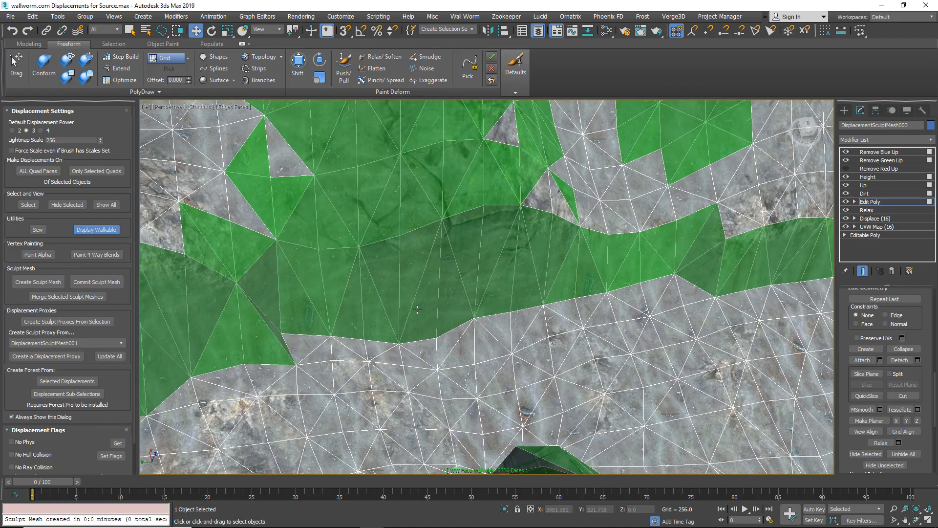
Step: Paint Relax/Soften over the steep green band beside the tall cliff to ease it into a walkable passage
{"action": "left_click", "coordinate": [391, 57]}
{"action": "mouse_move", "coordinate": [277, 282]}
{"action": "left_mouse_down"}
{"action": "mouse_move", "coordinate": [293, 306]}
{"action": "mouse_move", "coordinate": [357, 284]}
{"action": "mouse_move", "coordinate": [443, 280]}
{"action": "left_mouse_up"}
{"action": "mouse_move", "coordinate": [444, 279]}
{"action": "middle_mouse_down", "text": "alt"}
{"action": "mouse_move", "coordinate": [552, 253]}
{"action": "mouse_move", "coordinate": [524, 265]}
{"action": "middle_mouse_up", "text": "alt"}
{"action": "middle_click_drag", "start_coordinate": [226, 296], "coordinate": [304, 300], "text": "alt"}
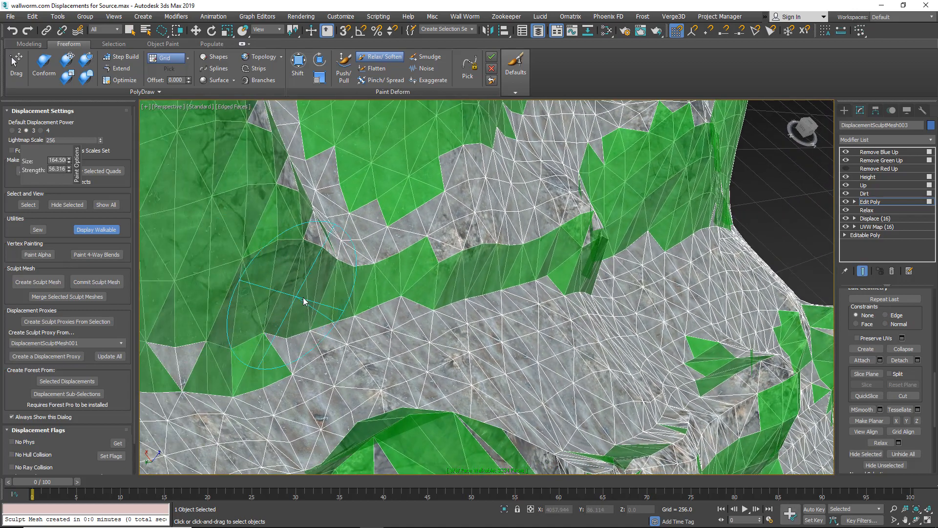
{"action": "left_click", "coordinate": [294, 306]}
{"action": "mouse_move", "coordinate": [341, 301]}
{"action": "left_mouse_down"}
{"action": "mouse_move", "coordinate": [341, 279]}
{"action": "mouse_move", "coordinate": [406, 253]}
{"action": "mouse_move", "coordinate": [337, 270]}
{"action": "left_mouse_up"}
{"action": "mouse_move", "coordinate": [392, 251]}
{"action": "left_mouse_down"}
{"action": "mouse_move", "coordinate": [369, 257]}
{"action": "mouse_move", "coordinate": [380, 248]}
{"action": "left_mouse_up"}
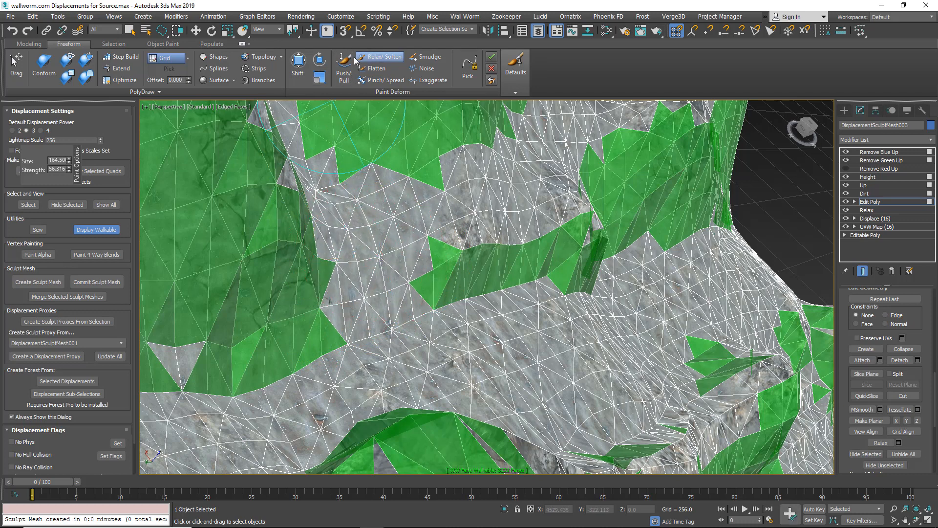
Step: Sculpt the terrain along the slope with the Push/Pull brush
{"action": "left_click", "coordinate": [344, 64]}
{"action": "mouse_move", "coordinate": [353, 250]}
{"action": "left_mouse_down"}
{"action": "mouse_move", "coordinate": [575, 207]}
{"action": "mouse_move", "coordinate": [635, 173]}
{"action": "mouse_move", "coordinate": [720, 149]}
{"action": "left_mouse_up"}
{"action": "mouse_move", "coordinate": [719, 149]}
{"action": "middle_mouse_down", "text": "alt"}
{"action": "mouse_move", "coordinate": [645, 245]}
{"action": "mouse_move", "coordinate": [560, 282]}
{"action": "mouse_move", "coordinate": [675, 303]}
{"action": "middle_mouse_up", "text": "alt"}
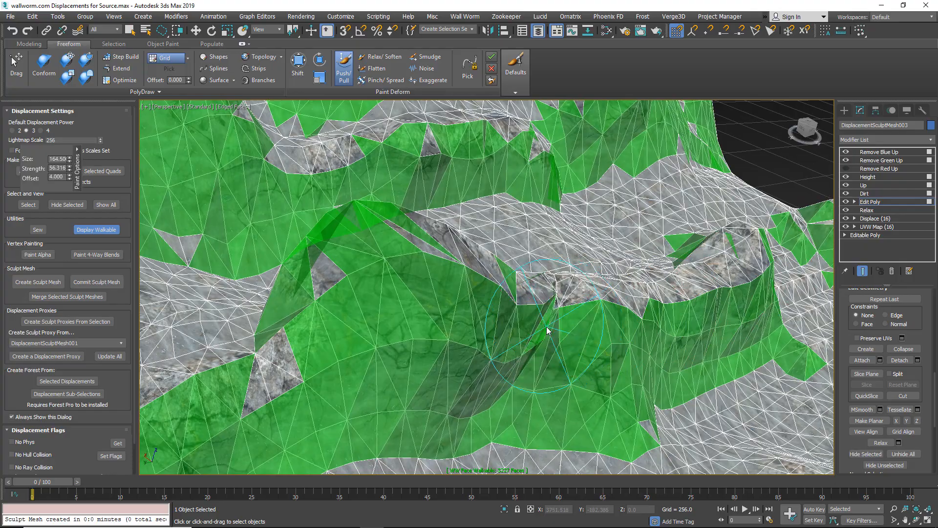
Step: Relax the sharp fold where the two steep rock ridges meet
{"action": "middle_click_drag", "start_coordinate": [546, 329], "coordinate": [534, 302], "text": "alt"}
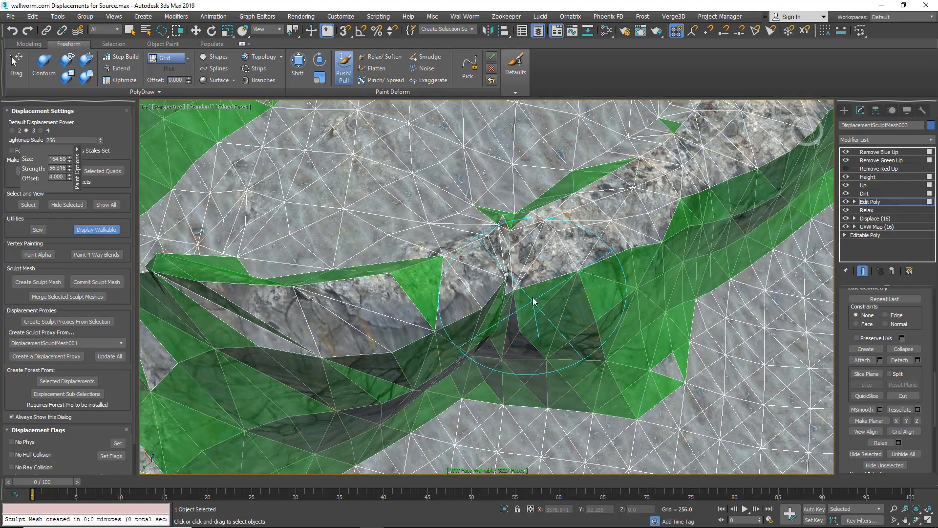
{"action": "left_click", "coordinate": [382, 56]}
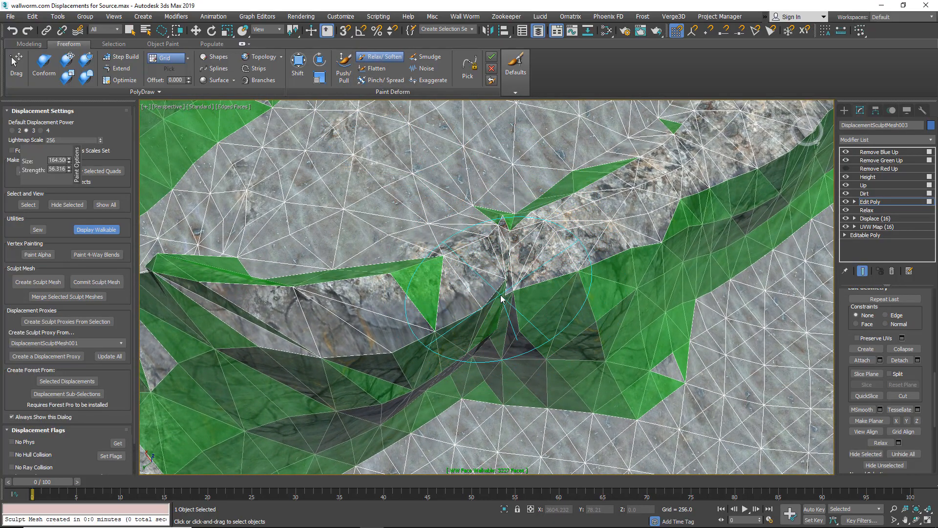
{"action": "left_click_drag", "start_coordinate": [503, 297], "coordinate": [498, 308]}
{"action": "middle_click_drag", "start_coordinate": [499, 308], "coordinate": [497, 305], "text": "alt"}
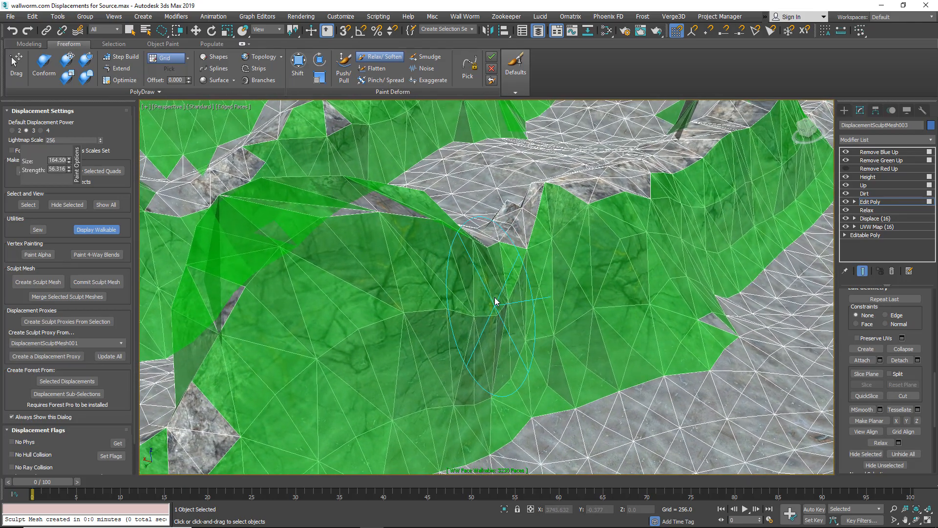
Step: Turn off the walkable face display and the edged-faces overlay to view the shaded landscape
{"action": "left_click", "coordinate": [95, 231]}
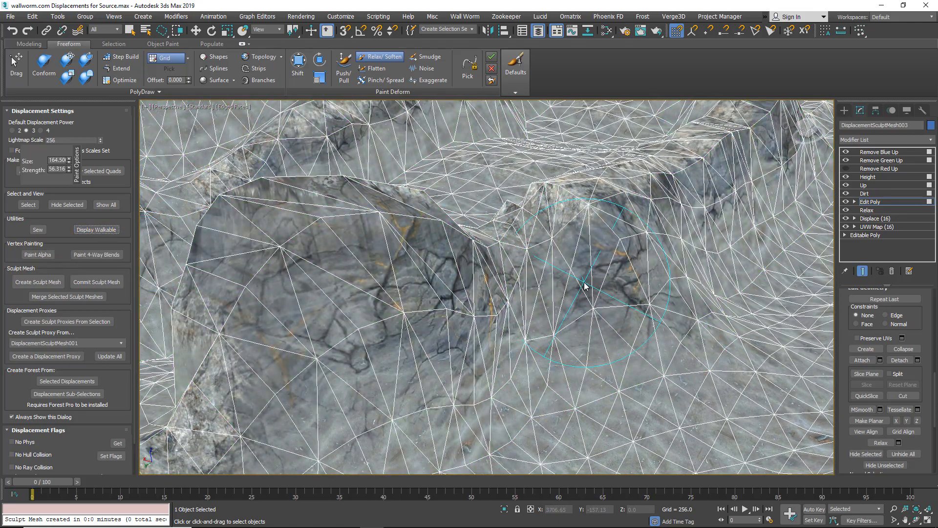
{"action": "key", "text": "F4"}
{"action": "middle_click_drag", "start_coordinate": [584, 281], "coordinate": [574, 251], "text": "alt"}
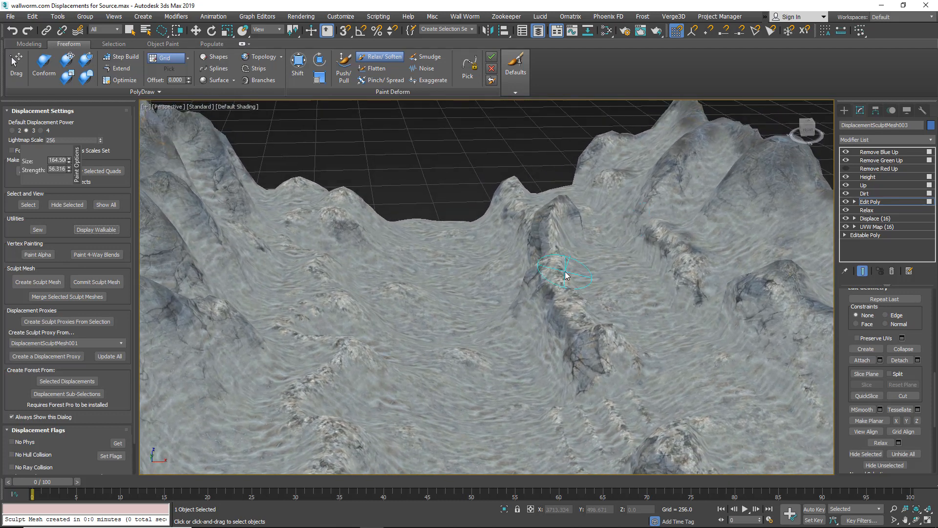
Step: Leave the sub-object level of the Edit Poly modifier and rename the modifier to Path Test 1
{"action": "right_click", "coordinate": [875, 201]}
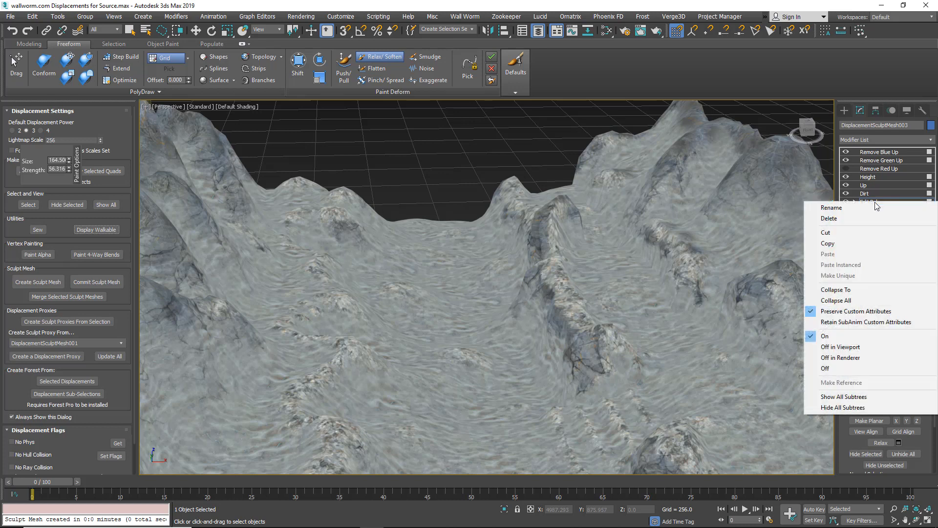
{"action": "left_click", "coordinate": [849, 207]}
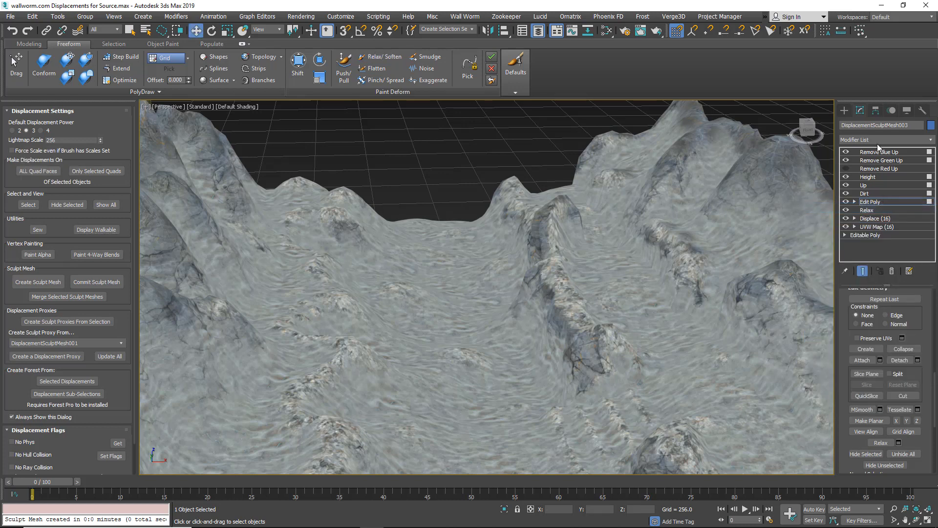
{"action": "left_click", "coordinate": [872, 202]}
{"action": "key", "text": "4"}
{"action": "left_click", "coordinate": [878, 204]}
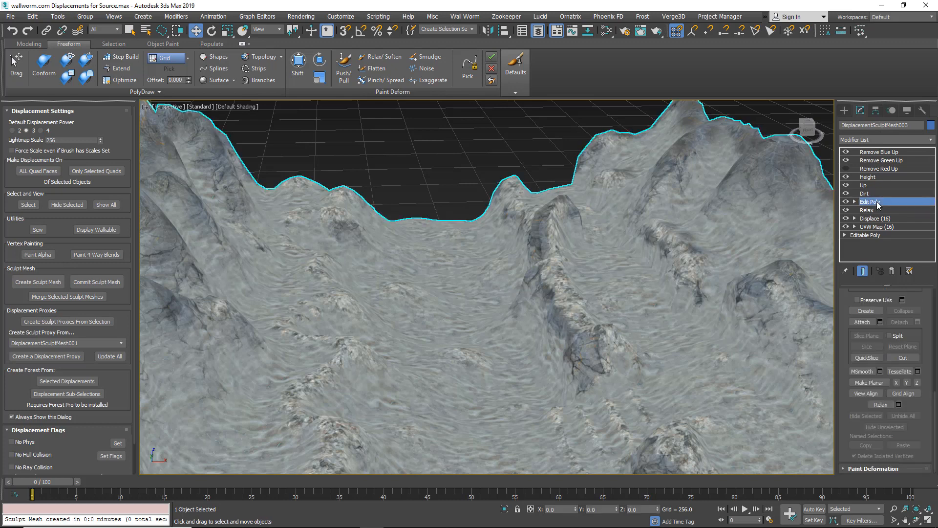
{"action": "right_click", "coordinate": [873, 203]}
{"action": "left_click", "coordinate": [874, 205]}
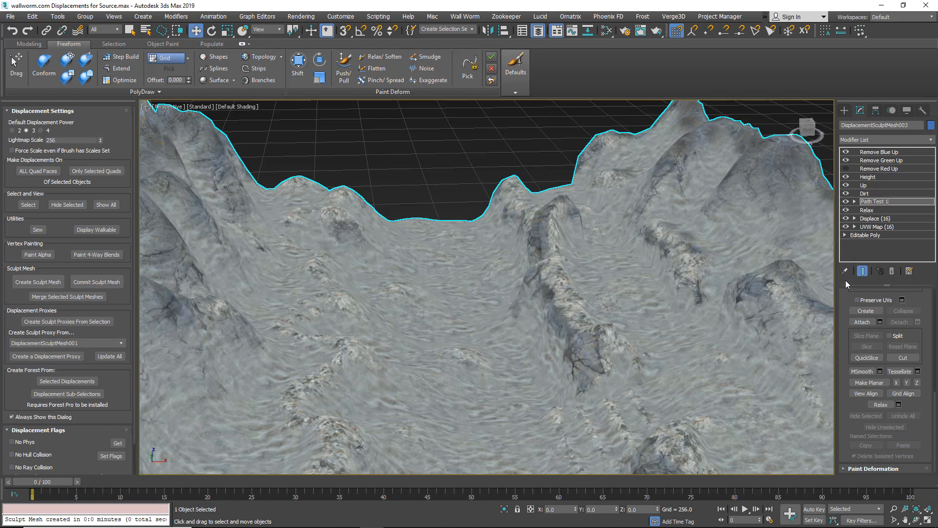
{"action": "key", "text": "Return"}
Step: Toggle the Path Test 1 modifier off and on to compare the landscape with and without its edits
{"action": "middle_click_drag", "start_coordinate": [427, 250], "coordinate": [469, 247], "text": "alt"}
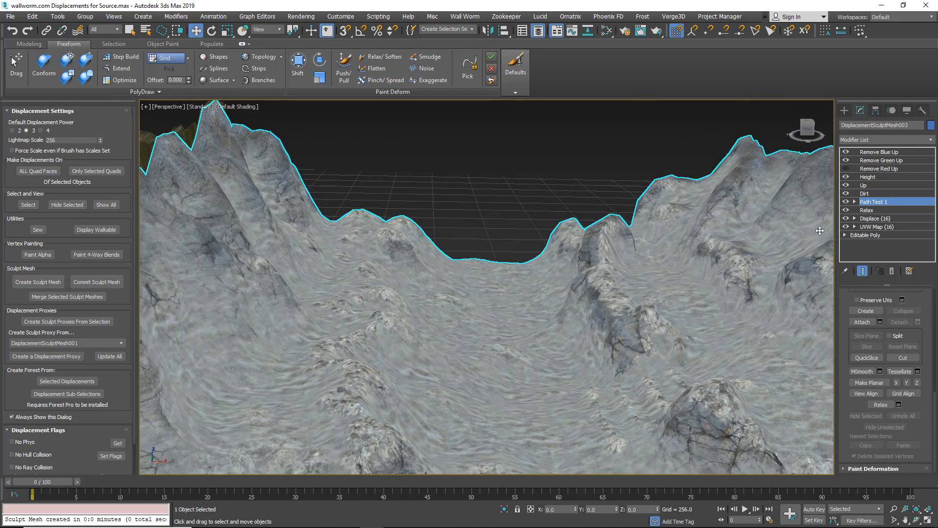
{"action": "left_click", "coordinate": [846, 201]}
{"action": "left_click", "coordinate": [846, 201]}
{"action": "left_click", "coordinate": [846, 202]}
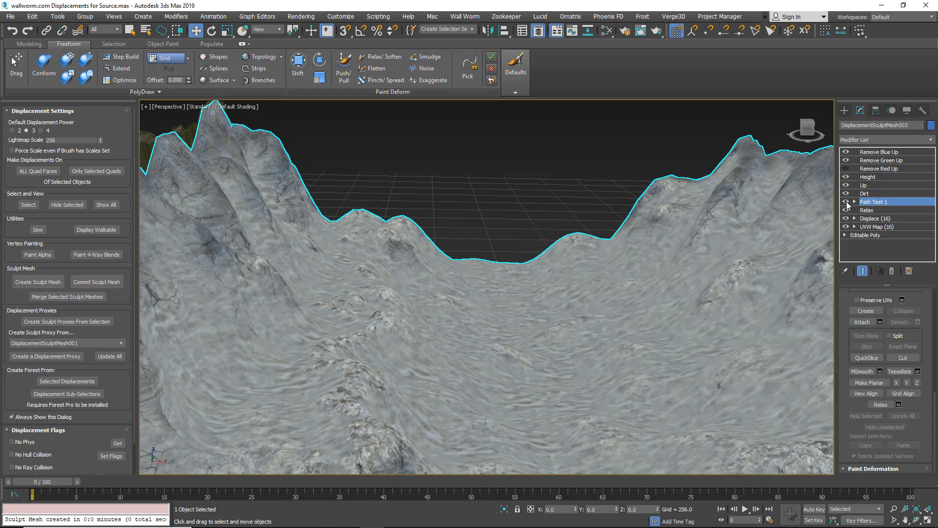
{"action": "left_click", "coordinate": [846, 202]}
{"action": "left_click", "coordinate": [846, 201]}
{"action": "left_click", "coordinate": [845, 201]}
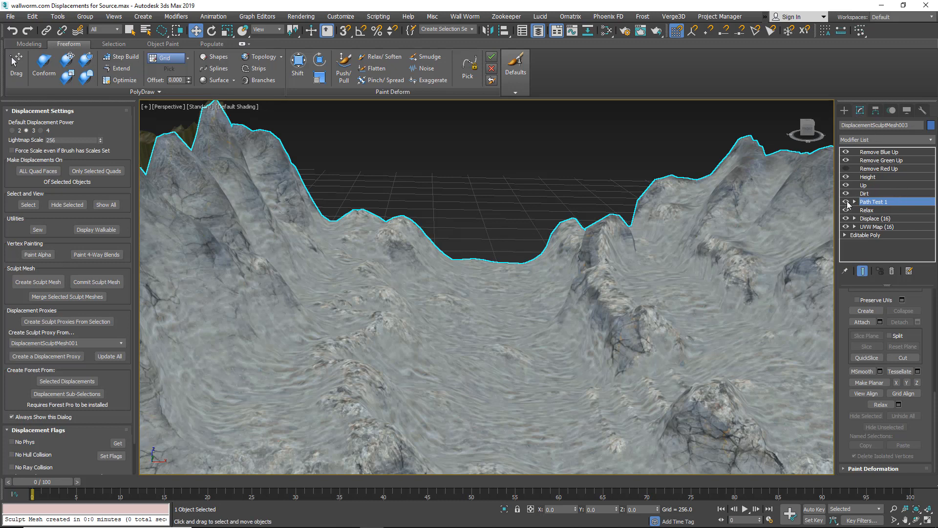
Step: Add an Edit Poly modifier directly above Path Test 1 in the stack and rename it Test 2
{"action": "left_click", "coordinate": [931, 139]}
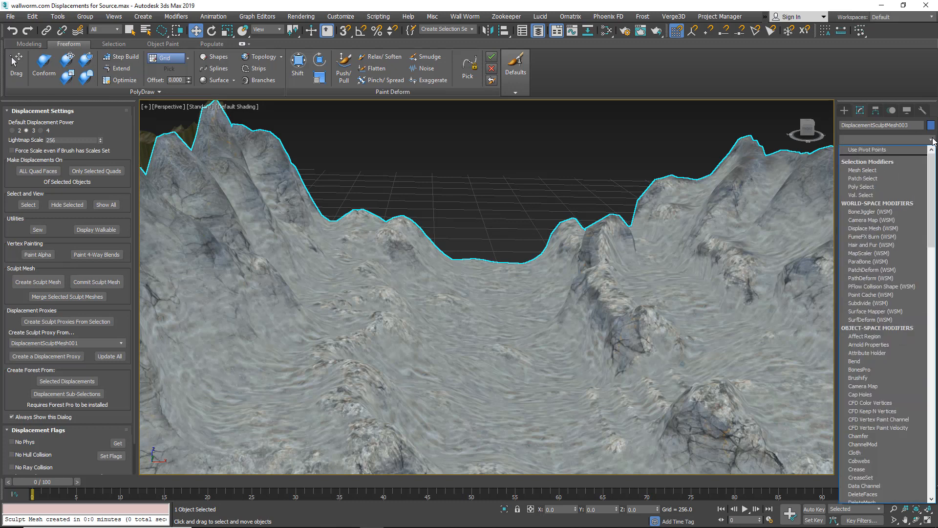
{"action": "left_click_drag", "start_coordinate": [933, 172], "coordinate": [933, 222]}
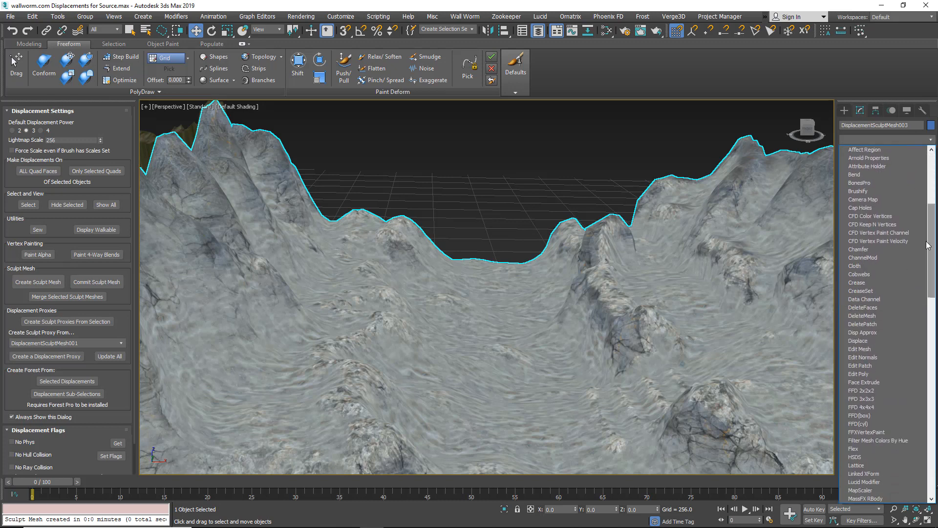
{"action": "left_click", "coordinate": [878, 374]}
{"action": "right_click", "coordinate": [880, 202]}
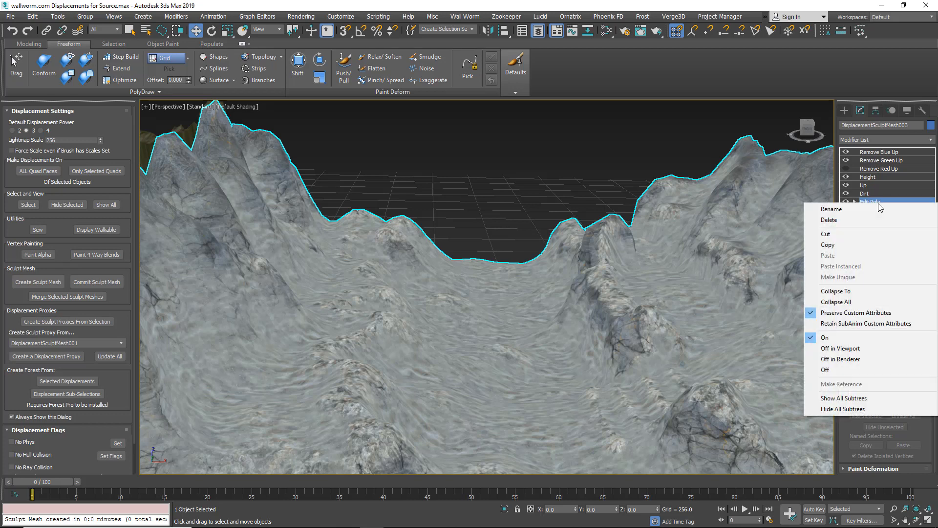
{"action": "left_click", "coordinate": [864, 208]}
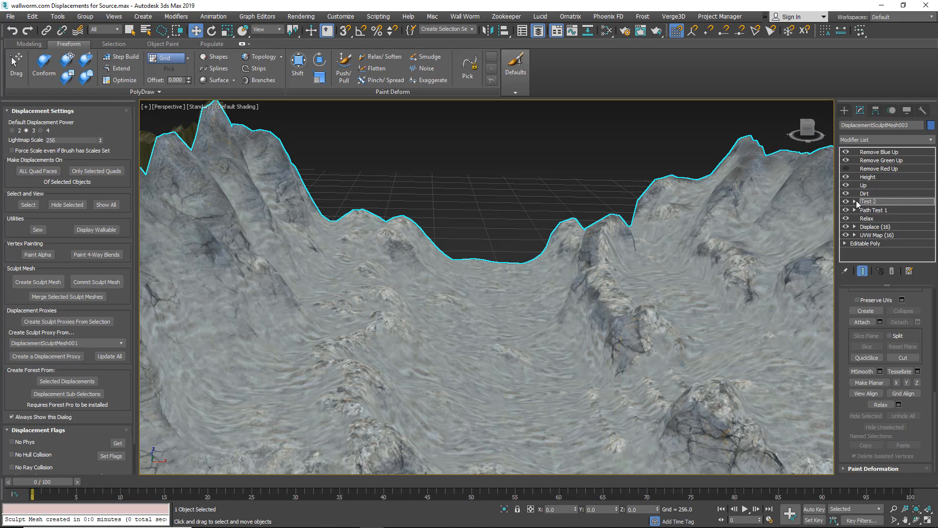
{"action": "key", "text": "Return"}
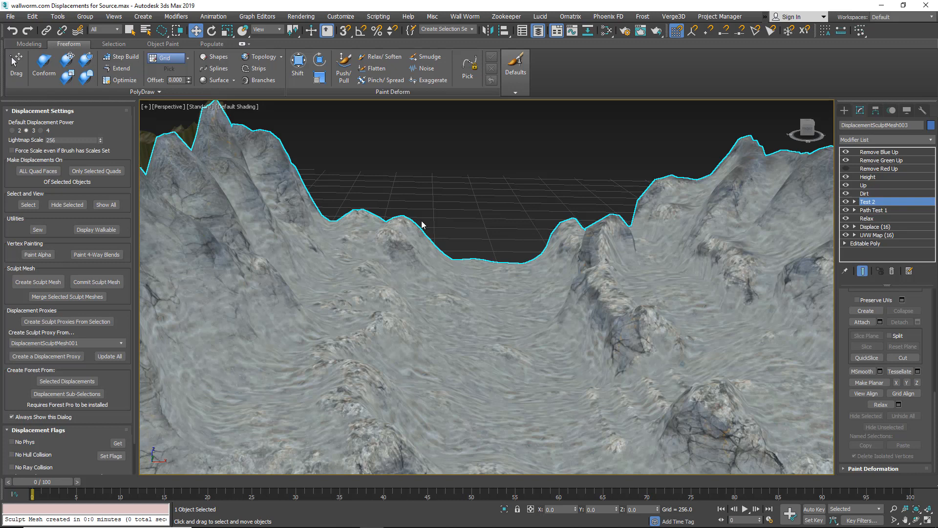
Step: Carve a deep channel along the valley floor with the Push/Pull brush at about 326 size and 128 strength
{"action": "left_click", "coordinate": [344, 61]}
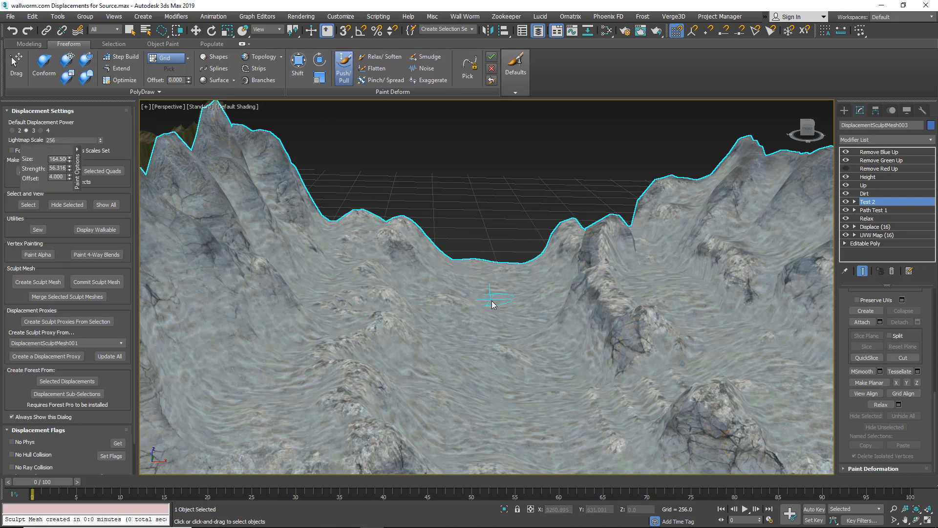
{"action": "mouse_move", "coordinate": [503, 363]}
{"action": "left_mouse_down", "text": "ctrl+shift"}
{"action": "mouse_move", "coordinate": [471, 100]}
{"action": "mouse_move", "coordinate": [459, 211]}
{"action": "mouse_move", "coordinate": [512, 303]}
{"action": "left_mouse_up", "text": "ctrl+shift"}
{"action": "left_click_drag", "start_coordinate": [493, 225], "coordinate": [493, 220], "text": "alt+shift"}
{"action": "mouse_move", "coordinate": [496, 320]}
{"action": "left_mouse_down", "text": "alt+shift"}
{"action": "mouse_move", "coordinate": [514, 277]}
{"action": "mouse_move", "coordinate": [484, 186]}
{"action": "left_mouse_up", "text": "alt+shift"}
{"action": "mouse_move", "coordinate": [492, 285]}
{"action": "left_mouse_down", "text": "alt+shift"}
{"action": "mouse_move", "coordinate": [490, 266]}
{"action": "mouse_move", "coordinate": [521, 346]}
{"action": "mouse_move", "coordinate": [511, 412]}
{"action": "mouse_move", "coordinate": [492, 394]}
{"action": "left_mouse_up", "text": "alt+shift"}
{"action": "middle_click_drag", "start_coordinate": [492, 394], "coordinate": [471, 249]}
{"action": "mouse_move", "coordinate": [471, 249]}
{"action": "middle_mouse_down", "text": "alt"}
{"action": "mouse_move", "coordinate": [470, 377]}
{"action": "mouse_move", "coordinate": [453, 356]}
{"action": "mouse_move", "coordinate": [379, 403]}
{"action": "mouse_move", "coordinate": [465, 465]}
{"action": "middle_mouse_up", "text": "alt"}
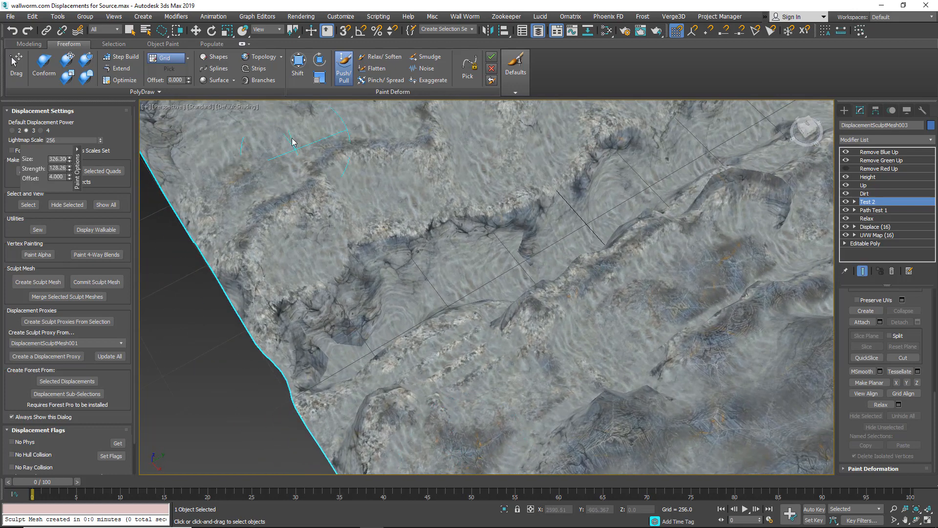
Step: Smooth the walls and floor of the carved channel with the Relax/Soften brush
{"action": "left_click", "coordinate": [367, 57]}
{"action": "mouse_move", "coordinate": [331, 318]}
{"action": "left_mouse_down"}
{"action": "mouse_move", "coordinate": [323, 350]}
{"action": "mouse_move", "coordinate": [296, 364]}
{"action": "mouse_move", "coordinate": [347, 345]}
{"action": "left_mouse_up"}
{"action": "mouse_move", "coordinate": [347, 345]}
{"action": "middle_mouse_down", "text": "alt"}
{"action": "mouse_move", "coordinate": [494, 327]}
{"action": "mouse_move", "coordinate": [454, 274]}
{"action": "middle_mouse_up", "text": "alt"}
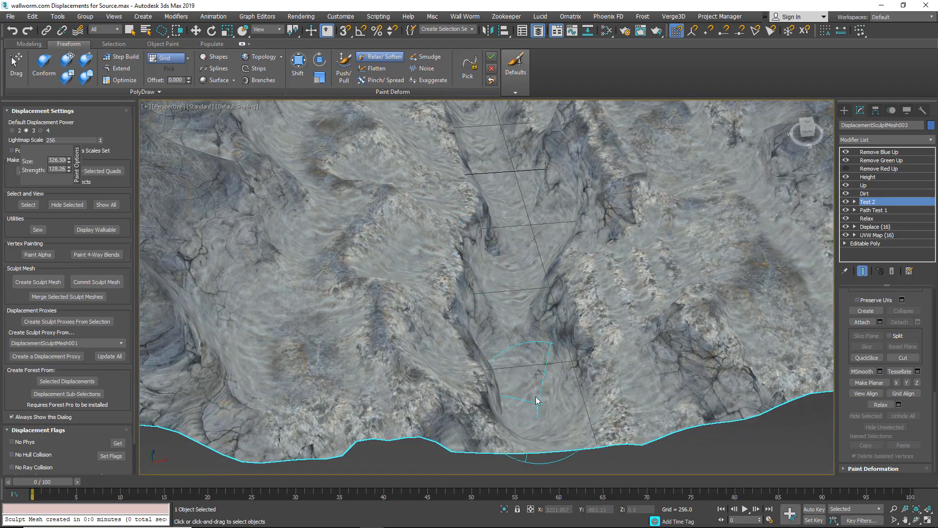
{"action": "middle_click_drag", "start_coordinate": [531, 374], "coordinate": [486, 320], "text": "alt"}
{"action": "scroll", "coordinate": [486, 320], "scroll_direction": "up", "scroll_amount": 2}
{"action": "left_click", "coordinate": [493, 288]}
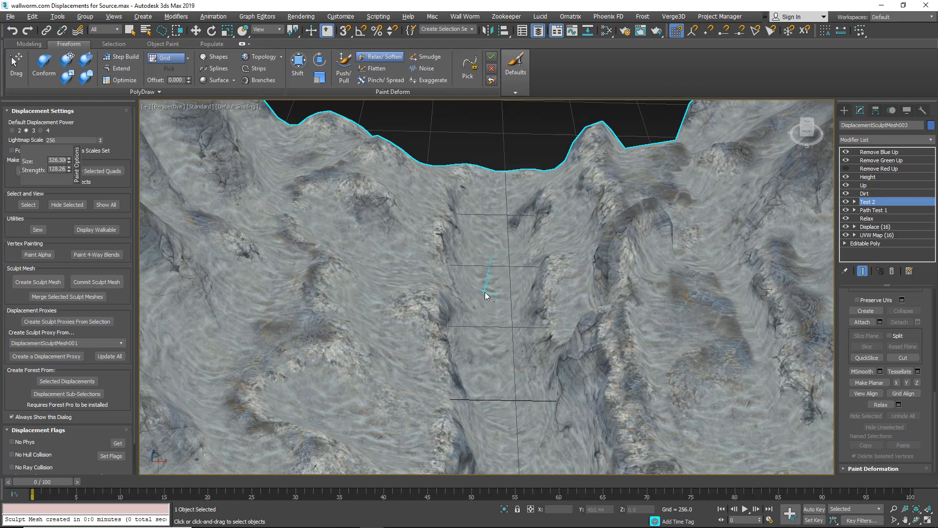
{"action": "middle_click_drag", "start_coordinate": [486, 293], "coordinate": [455, 327], "text": "alt"}
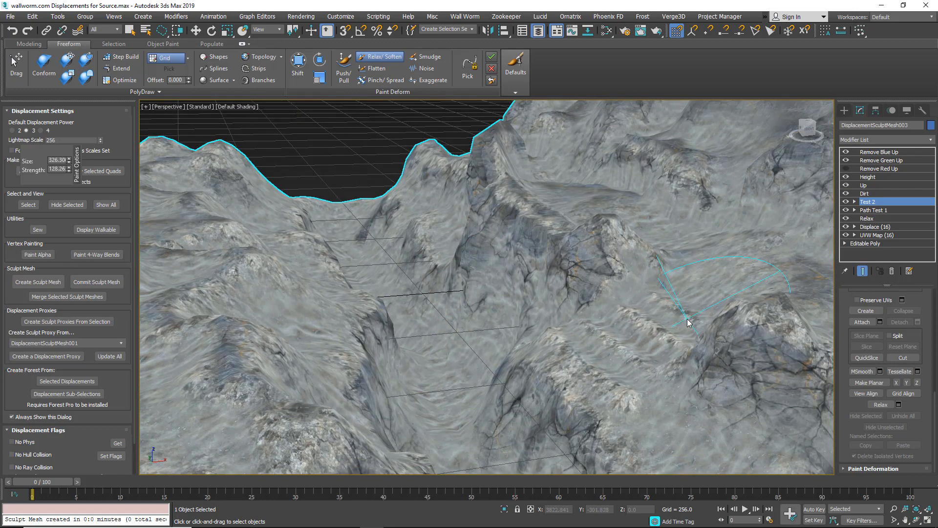
Step: Toggle the Test 2 and Path Test 1 modifiers off and on to compare the landscape with and without each layer
{"action": "left_click", "coordinate": [846, 202]}
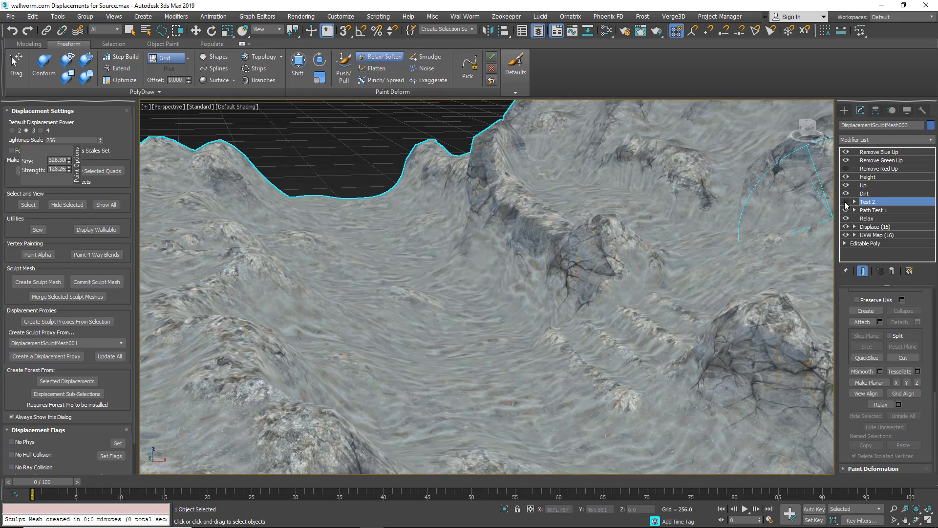
{"action": "left_click", "coordinate": [846, 201]}
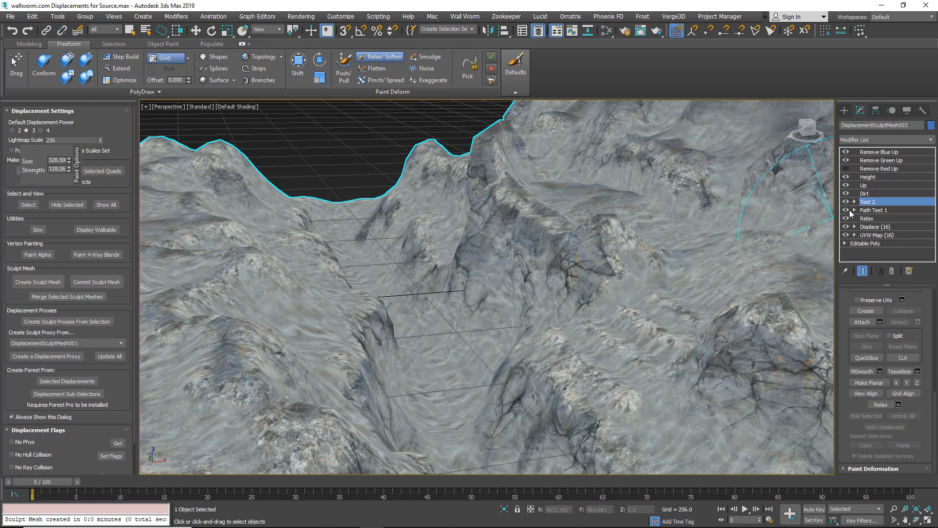
{"action": "left_click", "coordinate": [845, 210]}
{"action": "left_click", "coordinate": [845, 210]}
{"action": "left_click", "coordinate": [845, 210]}
{"action": "left_click", "coordinate": [845, 210]}
{"action": "left_click", "coordinate": [846, 210]}
{"action": "left_click", "coordinate": [846, 210]}
{"action": "left_click", "coordinate": [846, 202]}
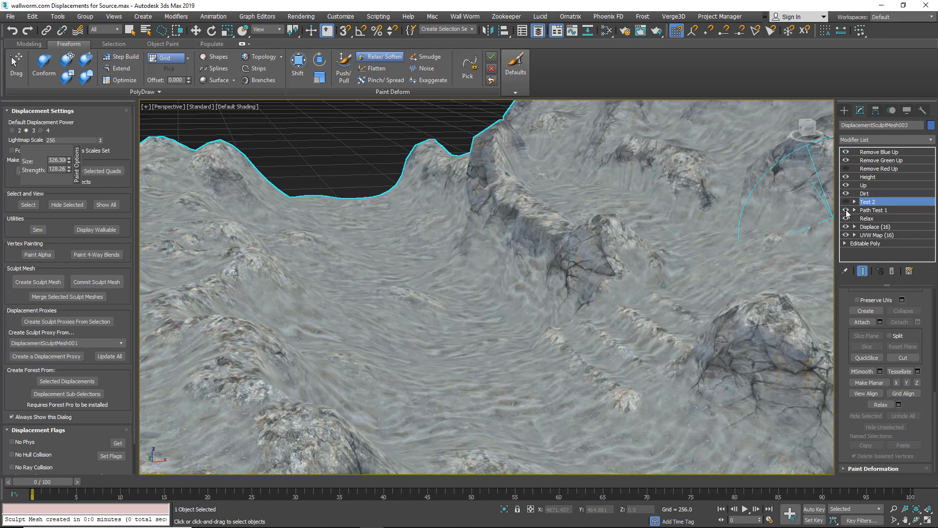
{"action": "left_click", "coordinate": [846, 209]}
{"action": "left_click", "coordinate": [846, 200]}
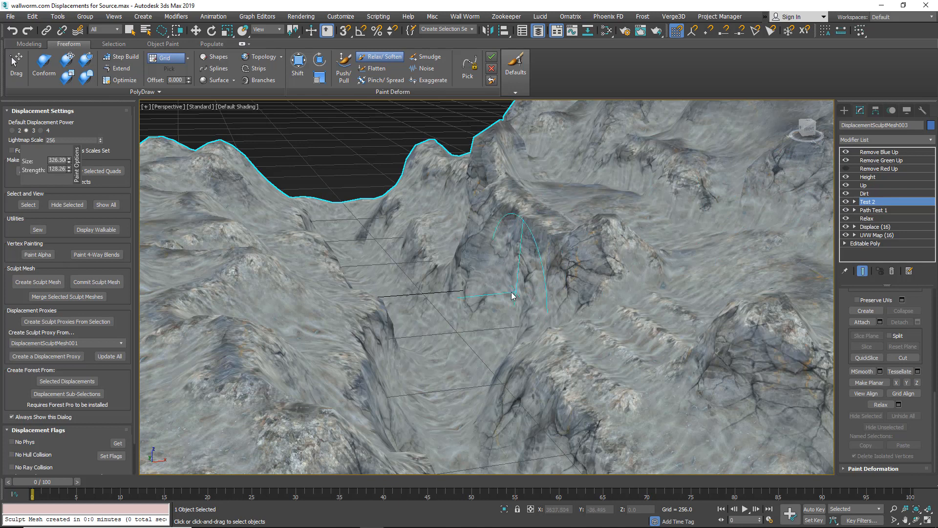
Step: Commit the sculpt mesh with the carved channel to its displacements
{"action": "mouse_move", "coordinate": [491, 299]}
{"action": "middle_mouse_down", "text": "alt"}
{"action": "mouse_move", "coordinate": [469, 301]}
{"action": "mouse_move", "coordinate": [476, 293]}
{"action": "middle_mouse_up", "text": "alt"}
{"action": "scroll", "coordinate": [476, 294], "scroll_direction": "up", "scroll_amount": 3}
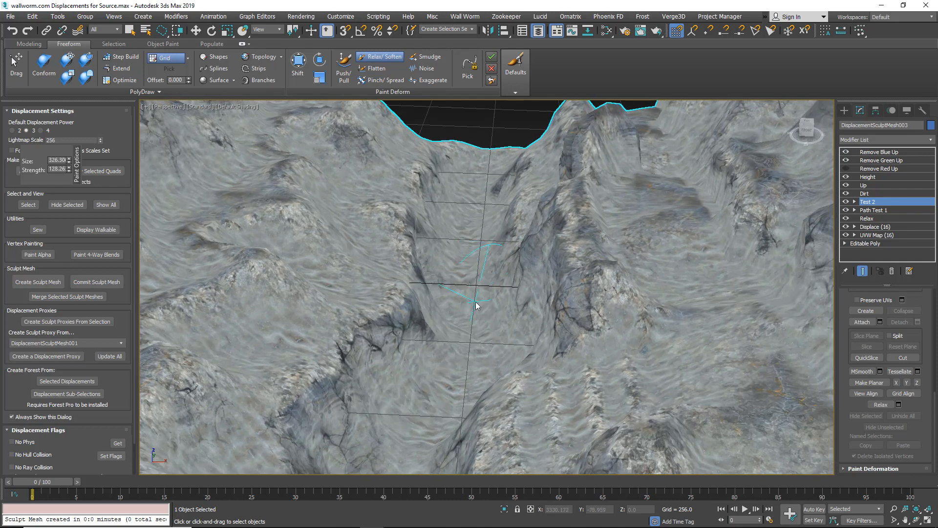
{"action": "left_click", "coordinate": [93, 287]}
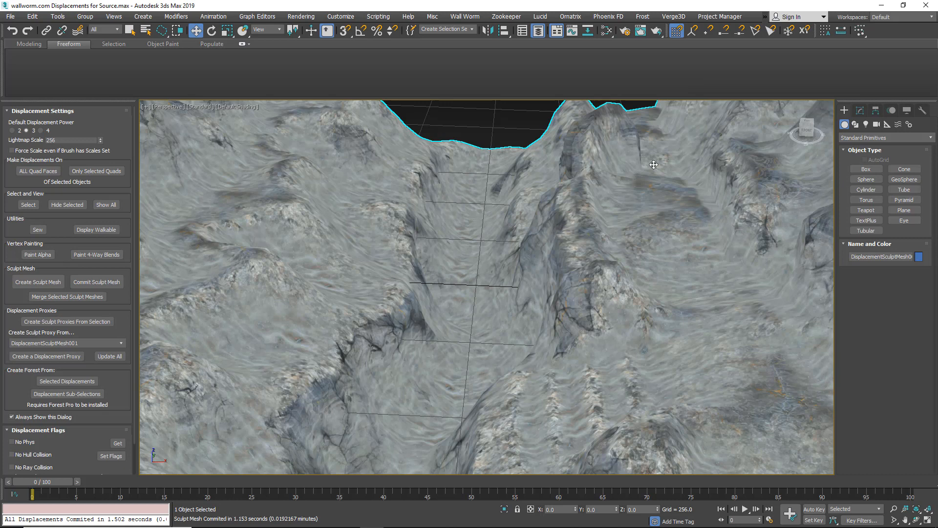
Step: Show the committed mesh's modifier stack and toggle Test 2 off and on to compare the valley with and without the channel
{"action": "left_click", "coordinate": [861, 112]}
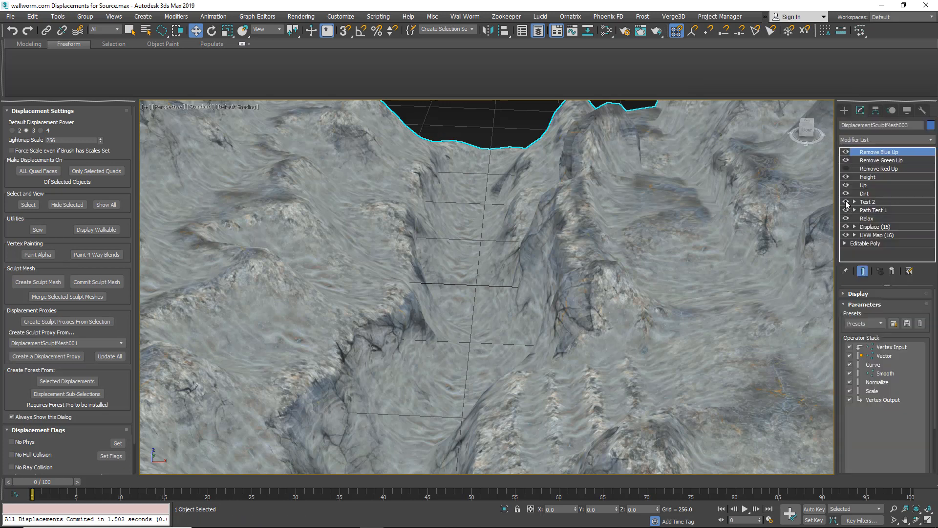
{"action": "left_click", "coordinate": [845, 201]}
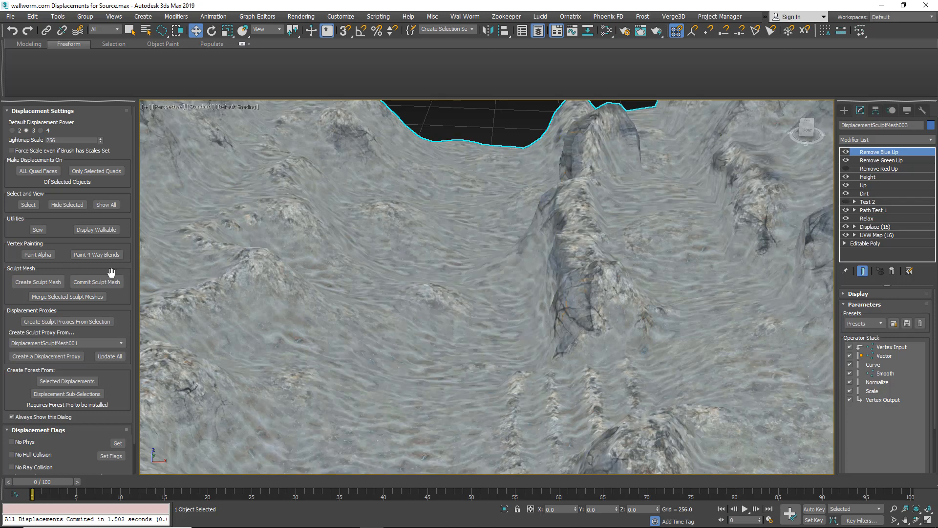
{"action": "left_click", "coordinate": [845, 202]}
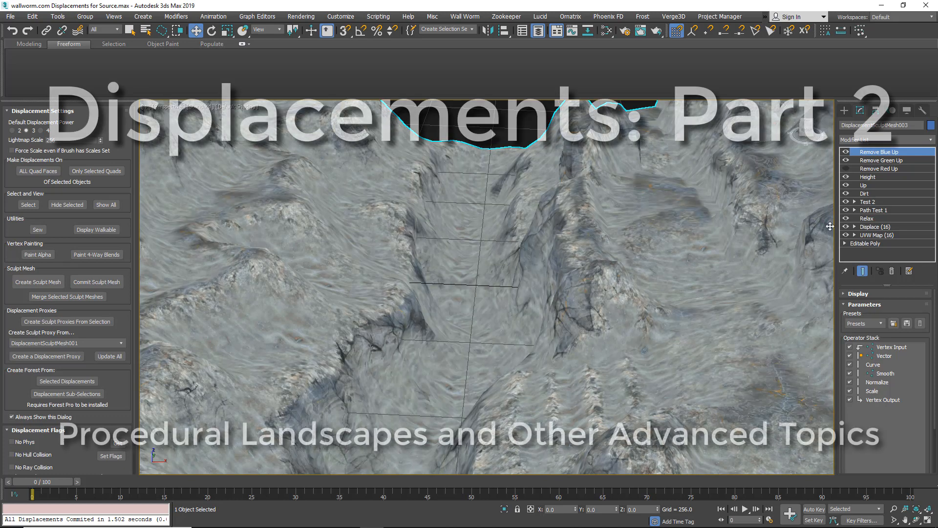